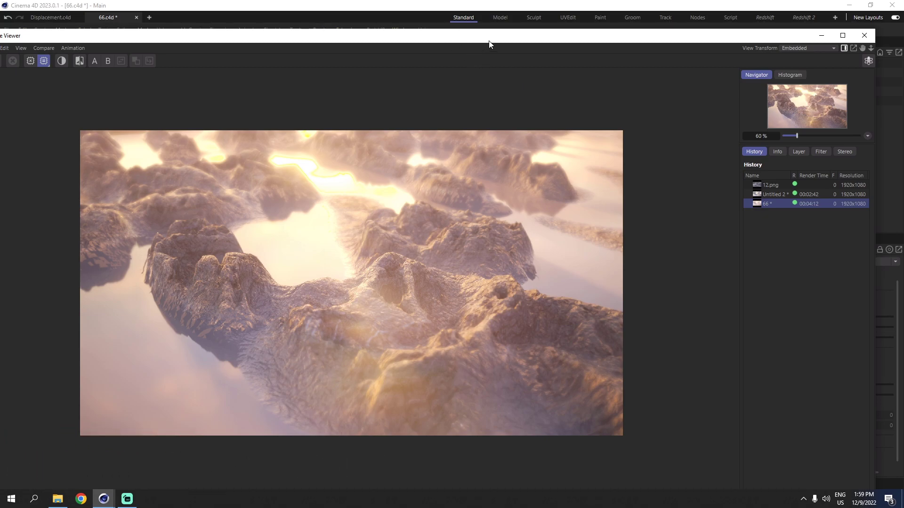
# Step: Examine the Untitled 2 and 12.png renders in the picture viewer history, inspecting the crystals and rocky terrain in 12.png up close
pyautogui.click(773, 196)
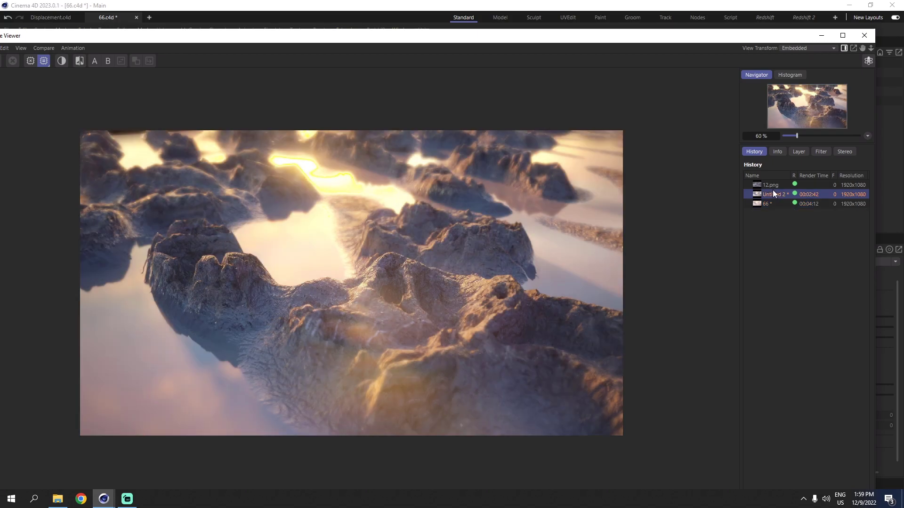
pyautogui.click(771, 185)
pyautogui.scroll(1, 348, 259)
pyautogui.moveTo(348, 259); pyautogui.dragTo(397, 245)
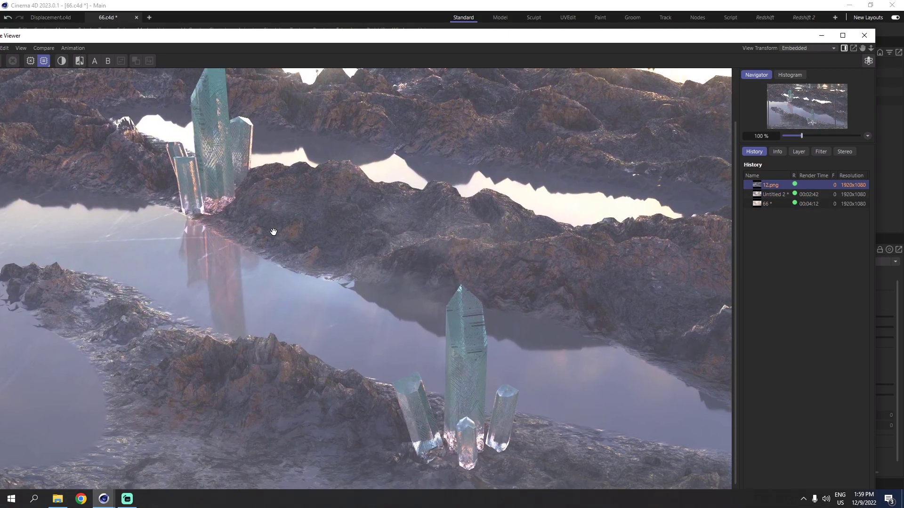
pyautogui.scroll(-4, 273, 232)
pyautogui.scroll(4, 343, 245)
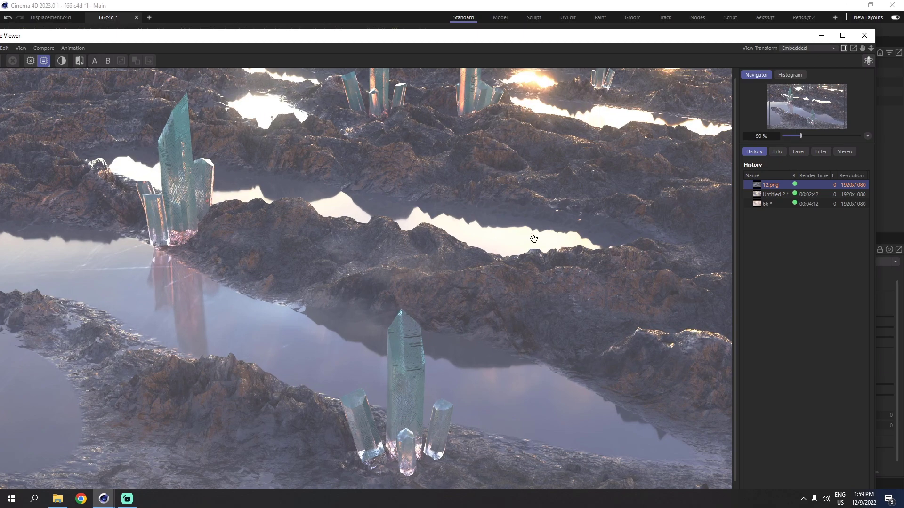
# Step: Compare the Untitled 2 and 66 landscape renders in the picture viewer history, and close the viewer
pyautogui.click(769, 197)
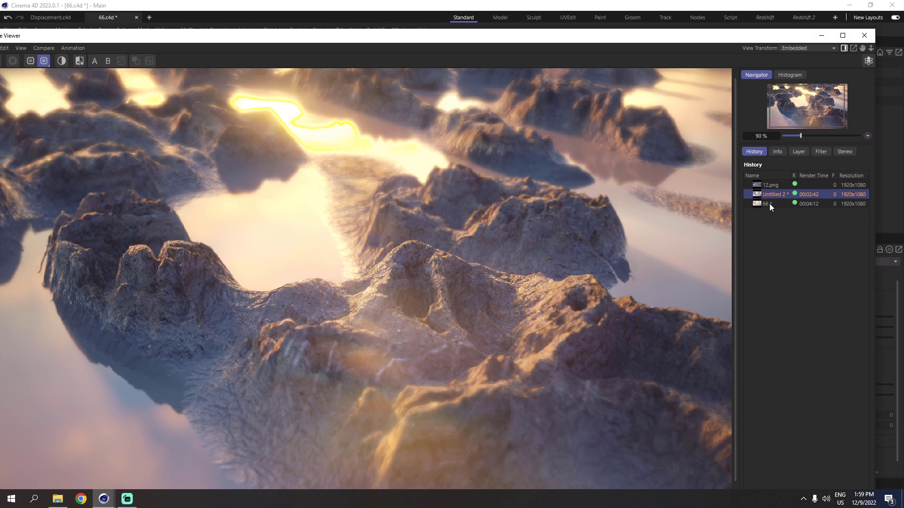
pyautogui.click(770, 205)
pyautogui.click(773, 195)
pyautogui.moveTo(562, 244); pyautogui.dragTo(560, 227)
pyautogui.scroll(-2, 512, 239)
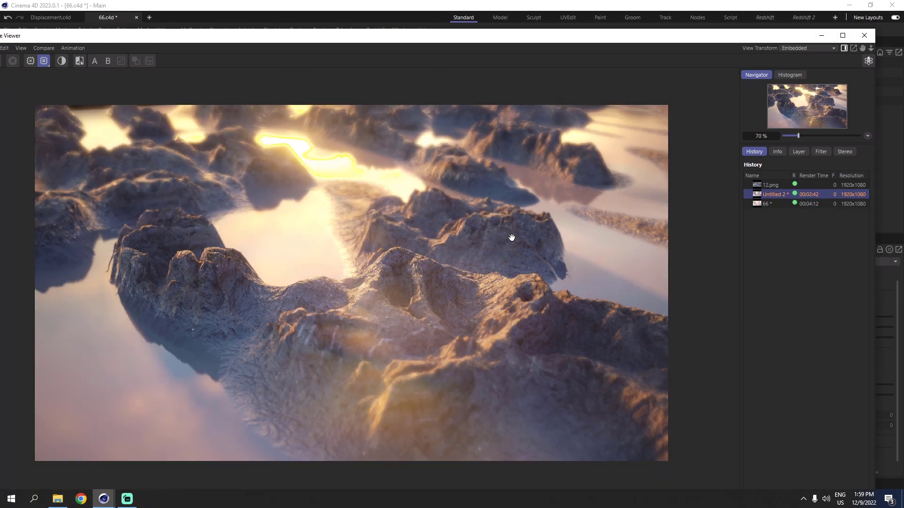
pyautogui.scroll(1, 512, 238)
pyautogui.click(770, 204)
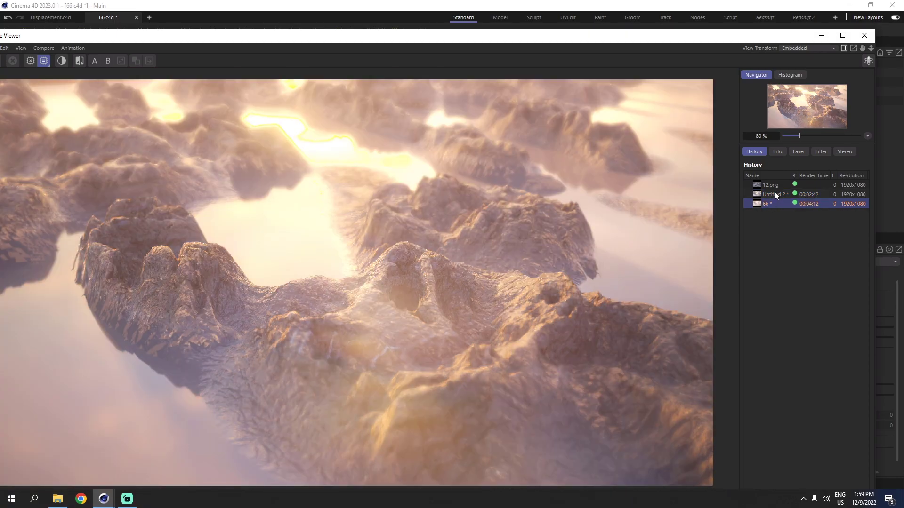
pyautogui.click(775, 193)
pyautogui.click(867, 39)
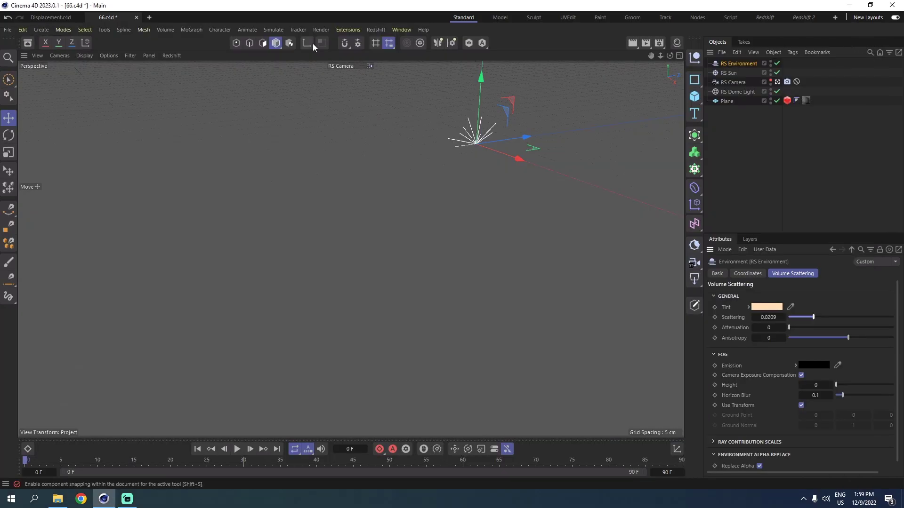
# Step: Create a new project and set its renderer to Redshift in the render settings
pyautogui.click(149, 18)
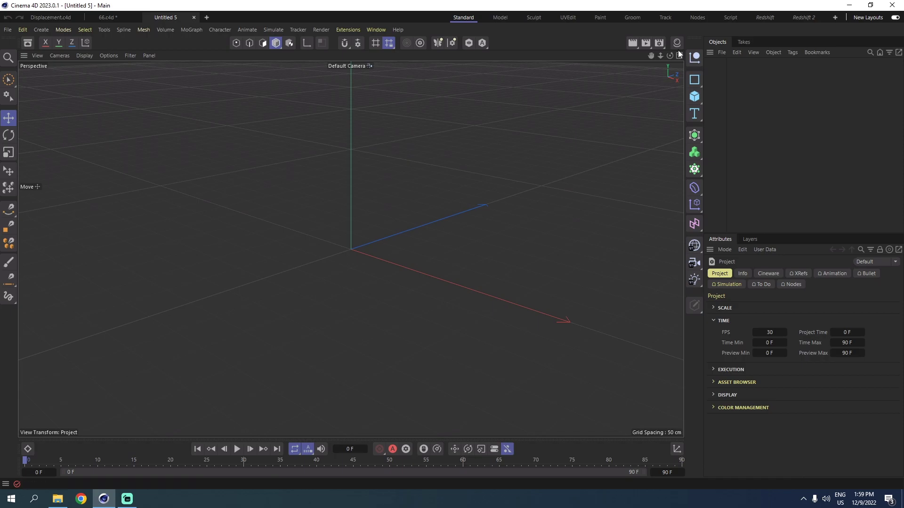
pyautogui.click(659, 43)
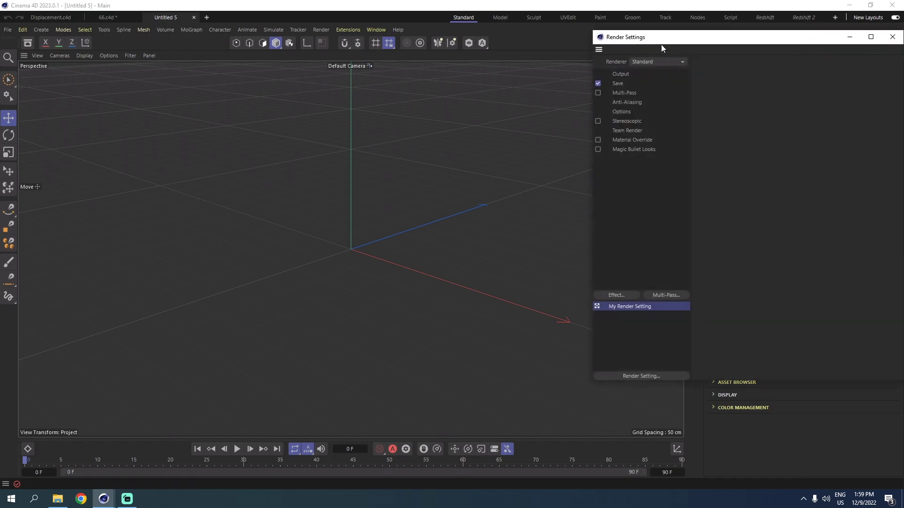
pyautogui.click(662, 63)
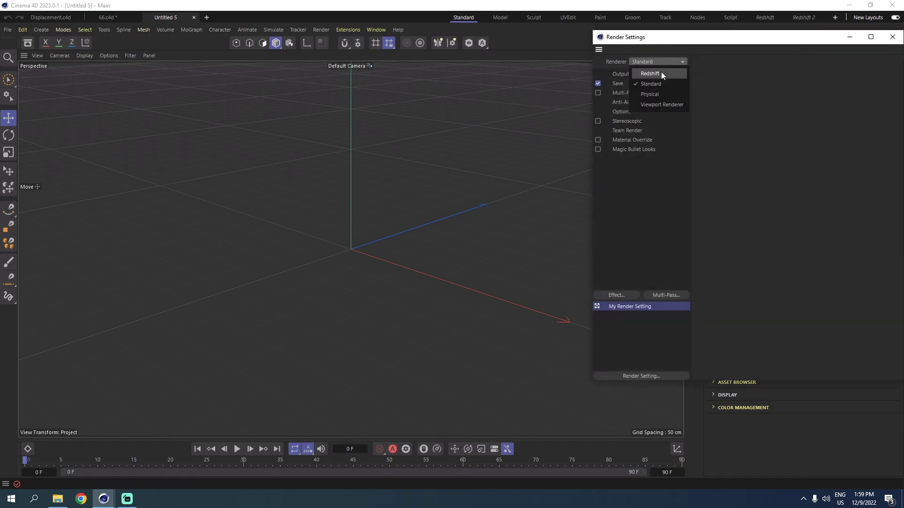
pyautogui.click(661, 72)
pyautogui.moveTo(698, 38); pyautogui.dragTo(625, 61)
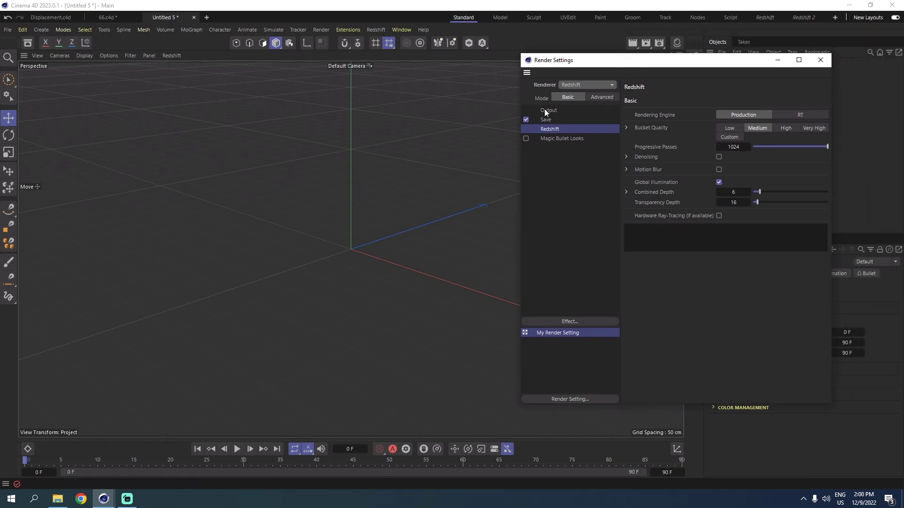
# Step: Set the render output size to 1920 by 1080 pixels and close the render settings
pyautogui.click(544, 110)
pyautogui.click(681, 108)
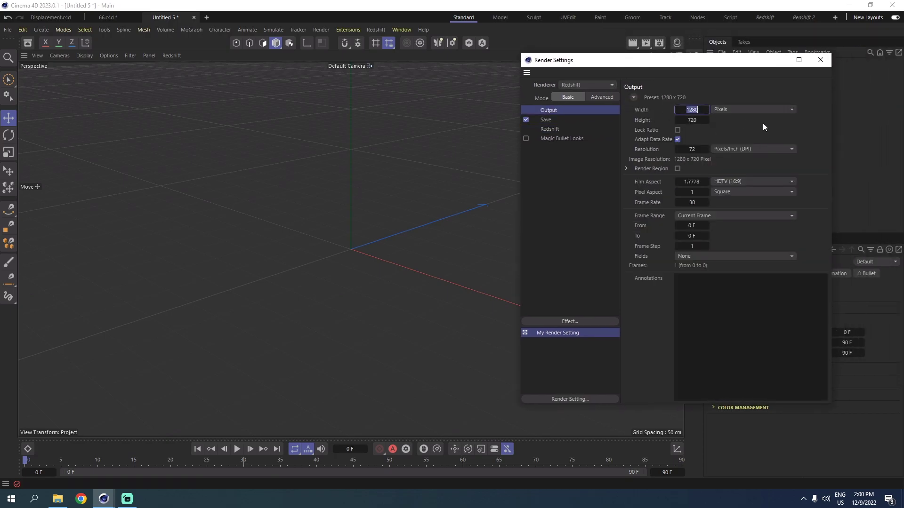
pyautogui.write('1920')
pyautogui.press('Tab')
pyautogui.write('1080')
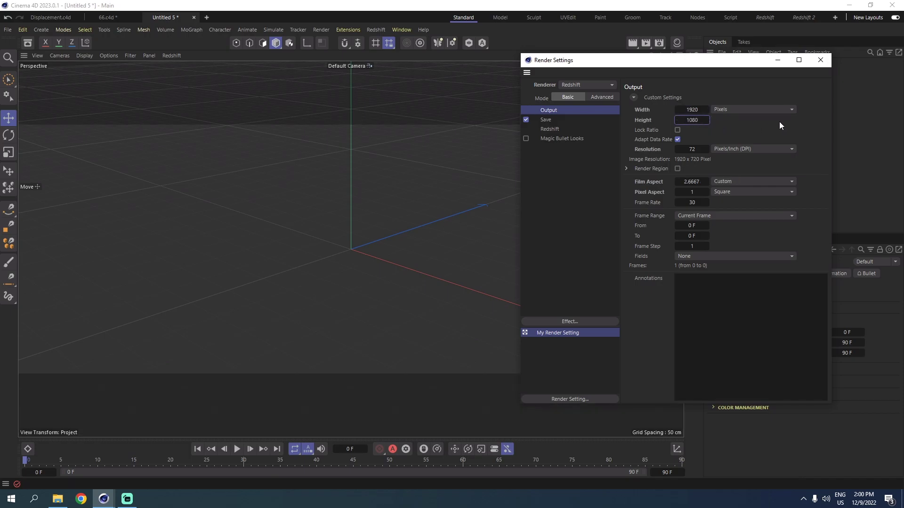
pyautogui.click(821, 62)
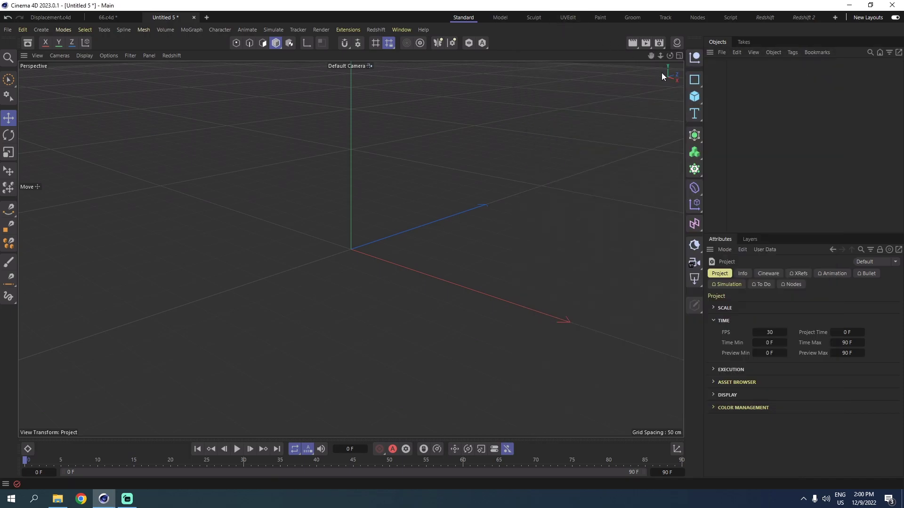
# Step: Add a plane object to the scene
pyautogui.click(695, 80)
pyautogui.click(695, 97)
pyautogui.click(746, 124)
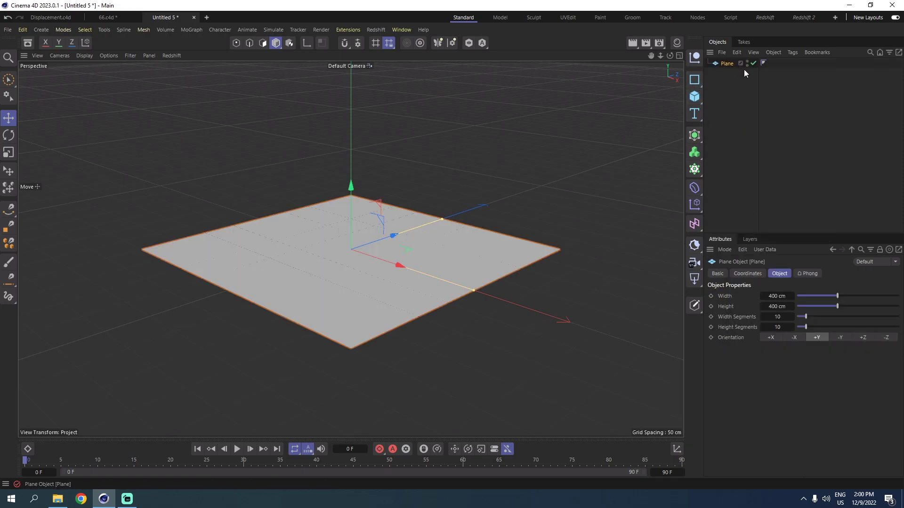
pyautogui.click(780, 317)
pyautogui.moveTo(669, 55); pyautogui.dragTo(678, 61)
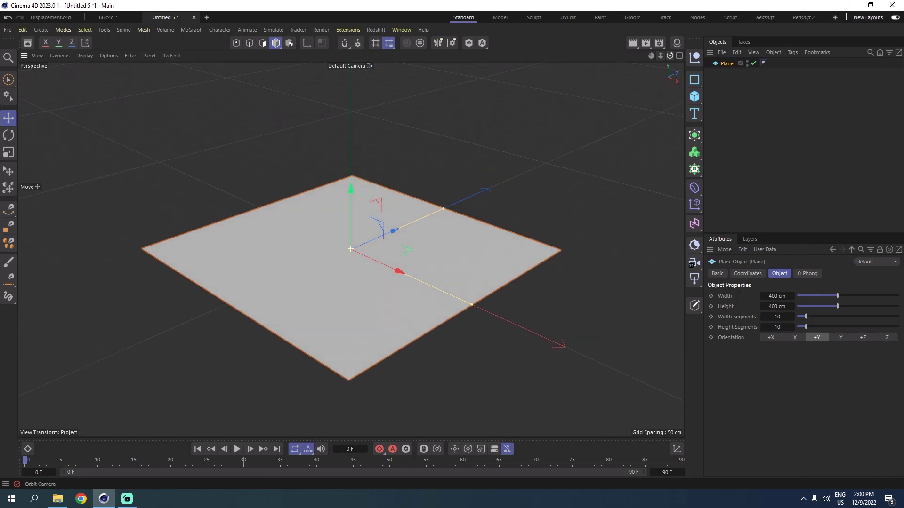
# Step: Add a Redshift dome light to the scene
pyautogui.click(375, 29)
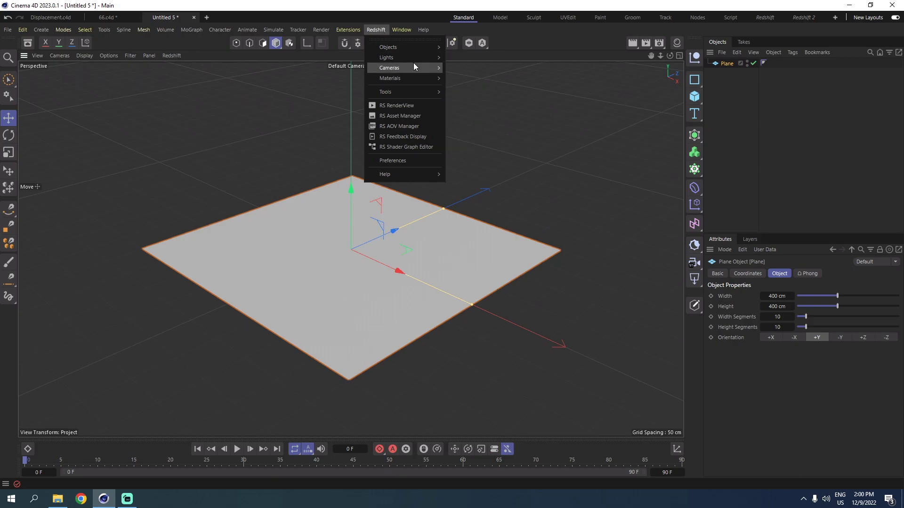
pyautogui.moveTo(414, 58)
pyautogui.click(475, 104)
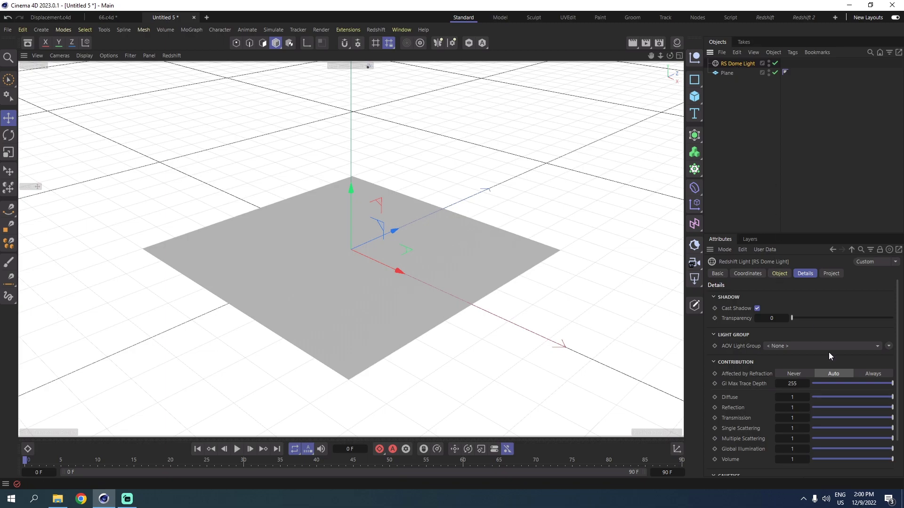
# Step: Load the Exterior_04 HDR file from the Tutos Recources folder as the dome light's texture
pyautogui.click(779, 274)
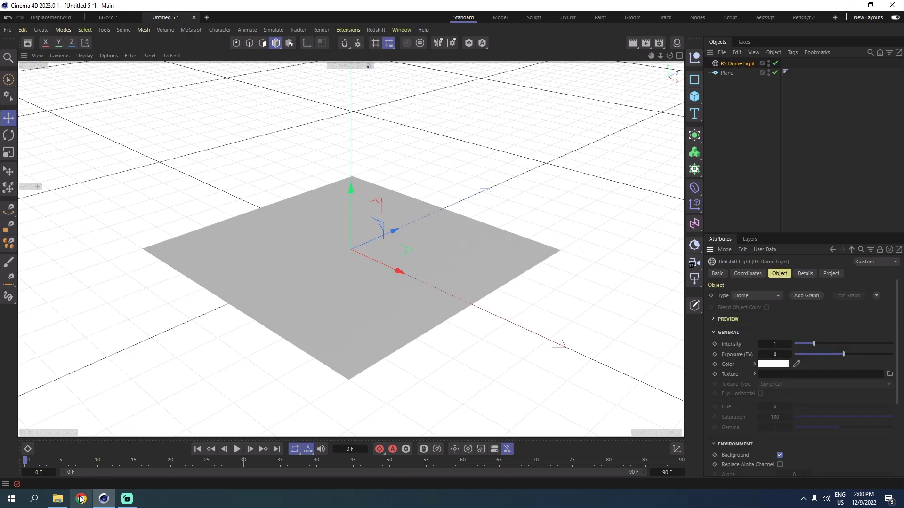
pyautogui.click(57, 500)
pyautogui.moveTo(459, 172); pyautogui.dragTo(818, 374)
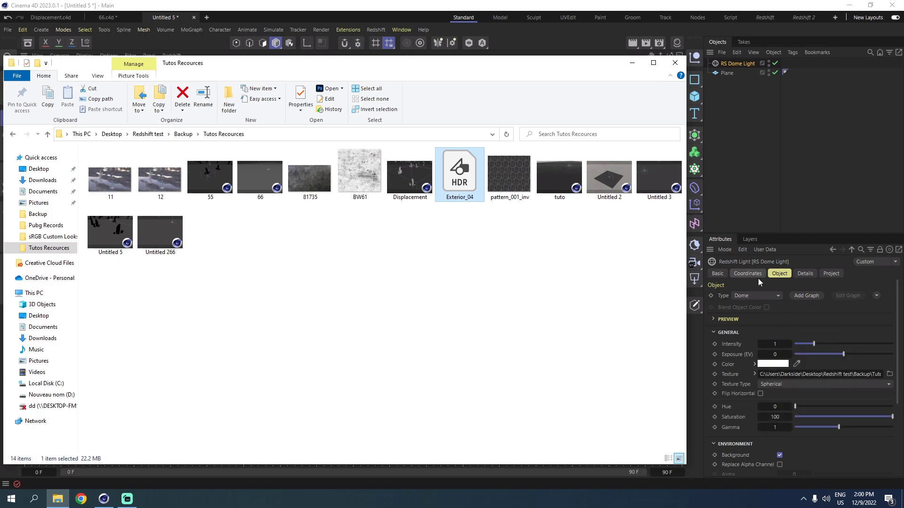
pyautogui.click(759, 156)
# Step: Disable Background and enable Replace Alpha Channel in the dome light's environment settings
pyautogui.click(733, 63)
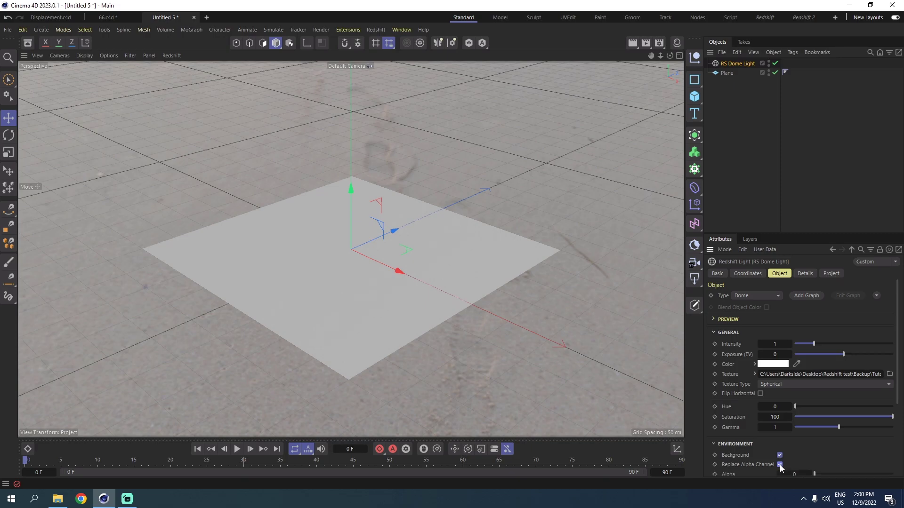
pyautogui.click(780, 455)
pyautogui.click(780, 464)
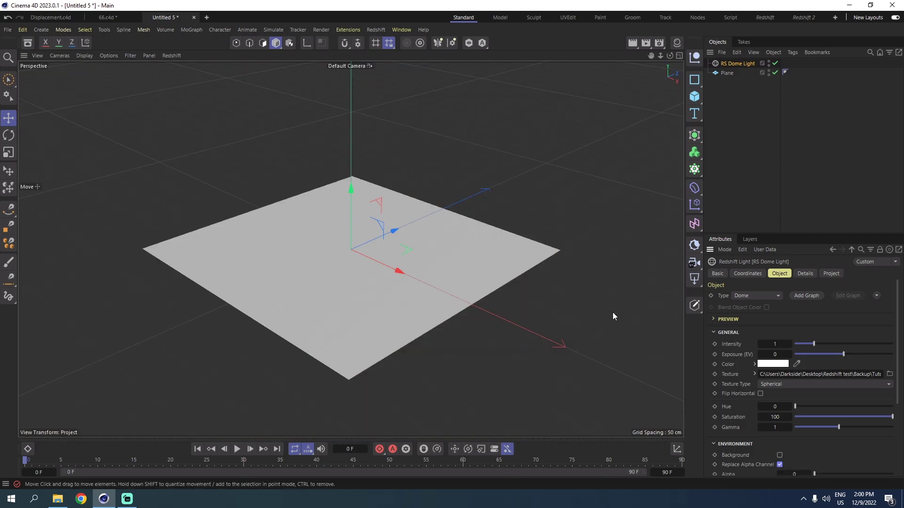
# Step: Create a new RS Material in the Material Manager and assign it to the plane
pyautogui.moveTo(650, 55)
pyautogui.mouseDown()
pyautogui.moveTo(668, 59)
pyautogui.moveTo(657, 48)
pyautogui.mouseUp()
pyautogui.click(677, 43)
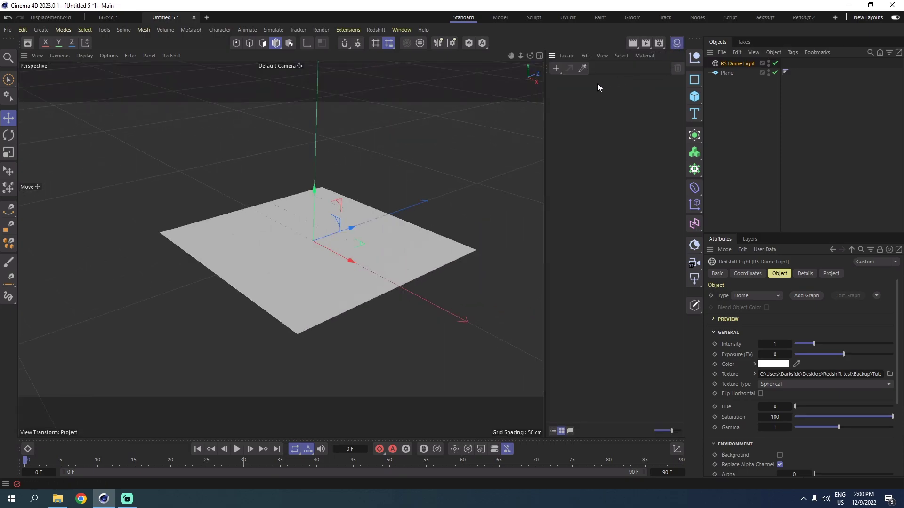
pyautogui.doubleClick(572, 92)
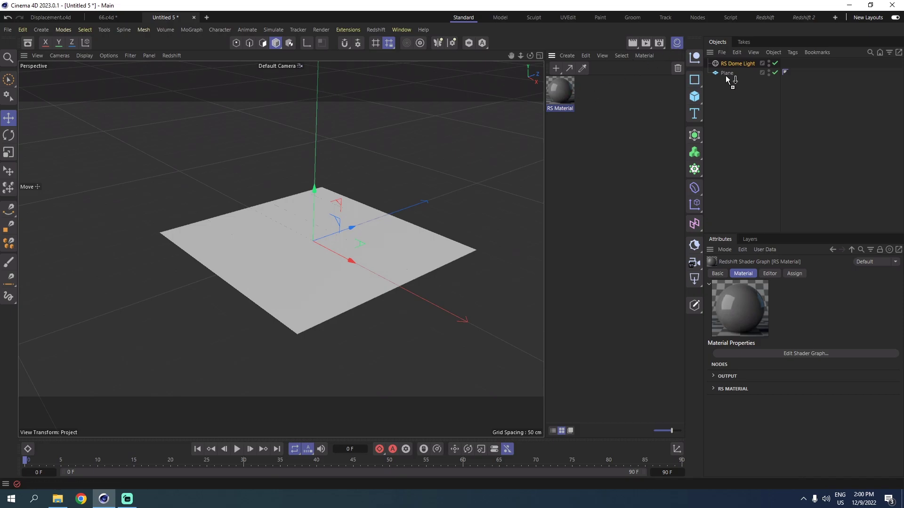
pyautogui.moveTo(727, 77); pyautogui.dragTo(727, 75)
pyautogui.click(677, 43)
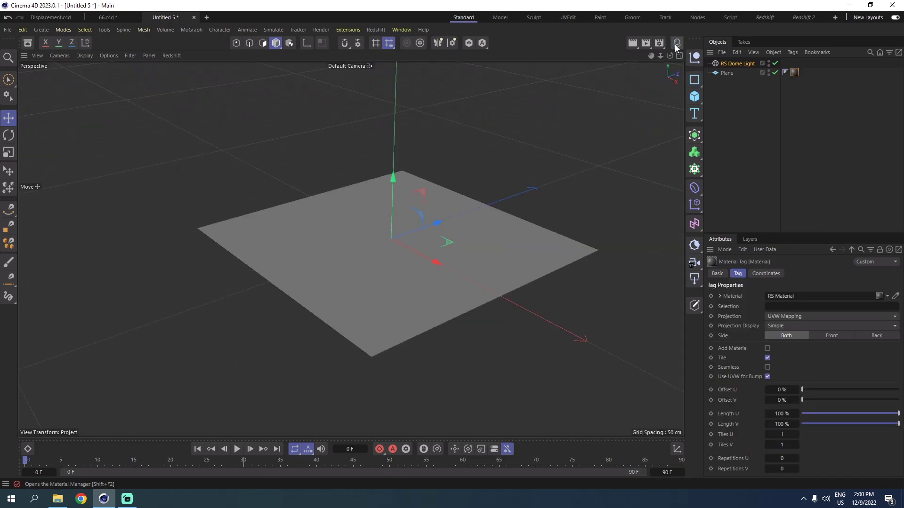
# Step: Add a Redshift camera framed close over the plane's surface
pyautogui.scroll(12, 386, 277)
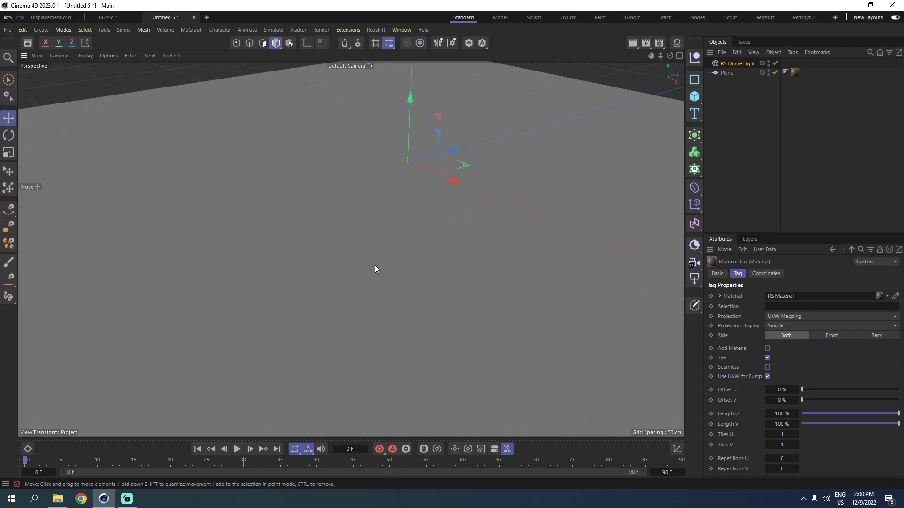
pyautogui.click(376, 29)
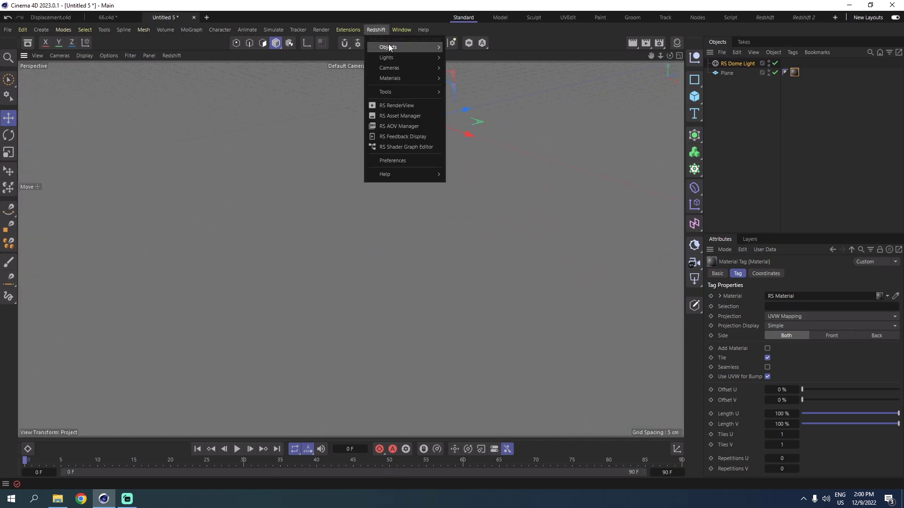
pyautogui.moveTo(399, 68)
pyautogui.click(460, 73)
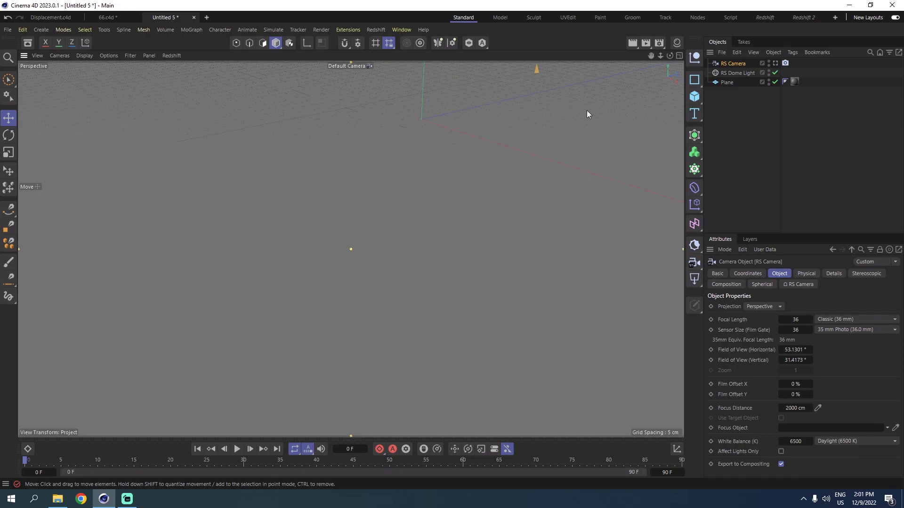
# Step: Lock the RS Camera with a Protection tag and turn off the camera object's visibility
pyautogui.rightClick(740, 64)
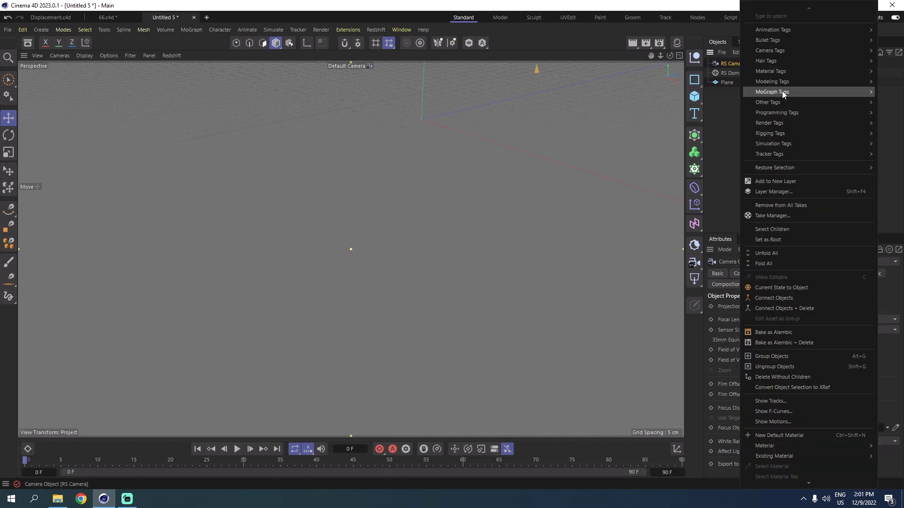
pyautogui.moveTo(784, 134)
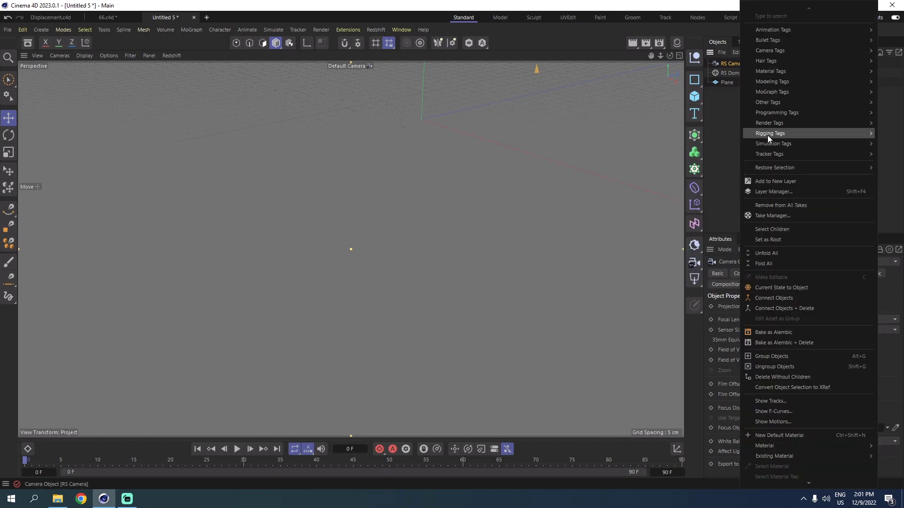
pyautogui.click(700, 250)
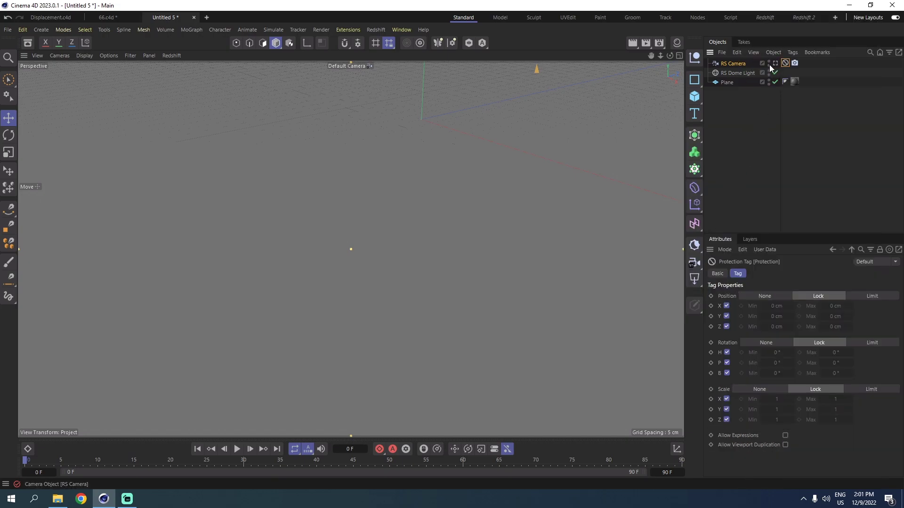
pyautogui.click(736, 141)
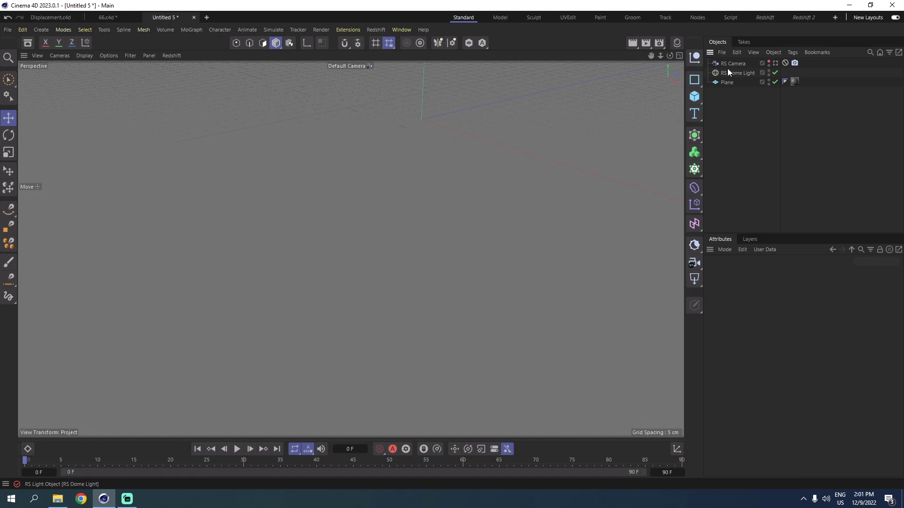
# Step: Switch to the Redshift 2 layout and start the interactive render in the RenderView
pyautogui.click(806, 16)
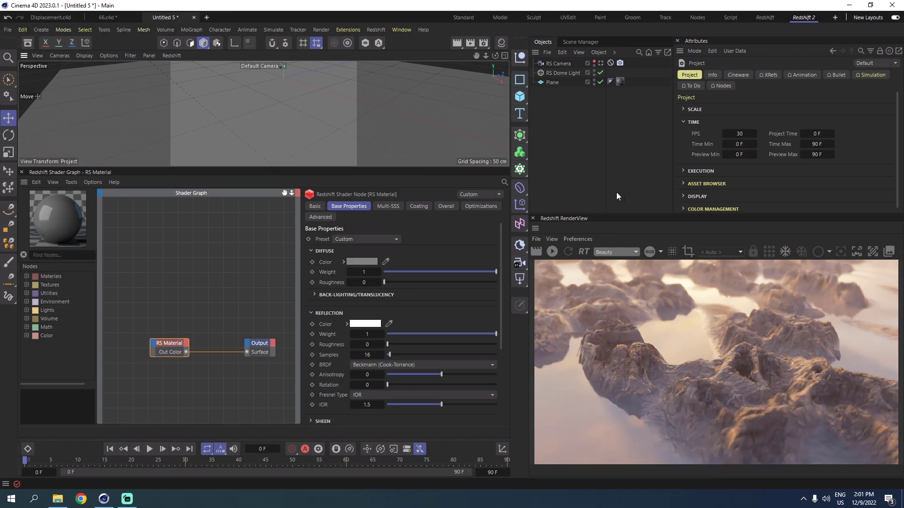
pyautogui.click(553, 250)
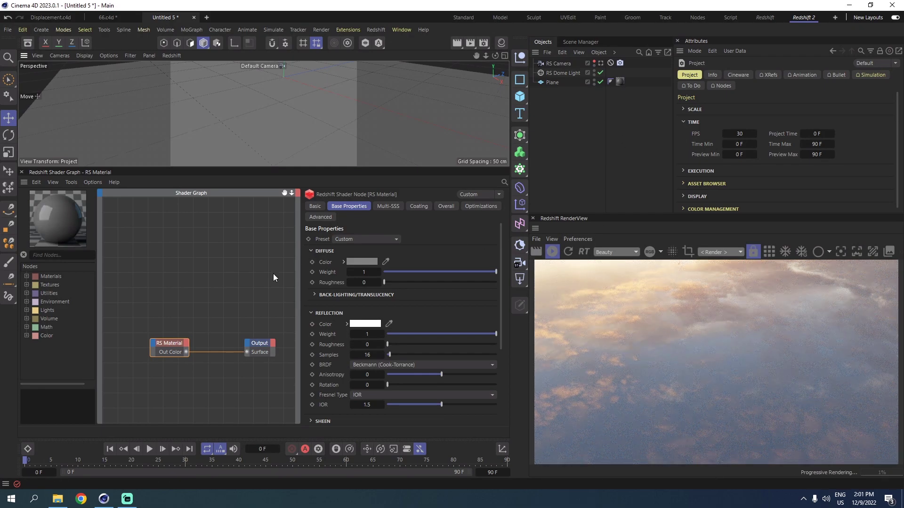
# Step: Move the RS Material node above the Output node in the shader graph
pyautogui.moveTo(176, 345); pyautogui.dragTo(169, 248)
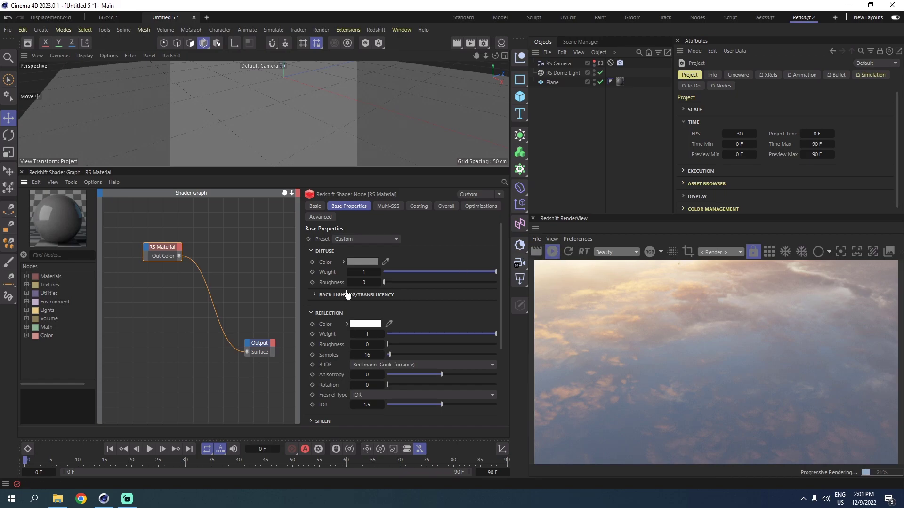
# Step: Reposition the Output and RS Material nodes and set the material's reflection roughness to 0.077
pyautogui.moveTo(260, 347); pyautogui.dragTo(256, 335)
pyautogui.moveTo(159, 250); pyautogui.dragTo(182, 243)
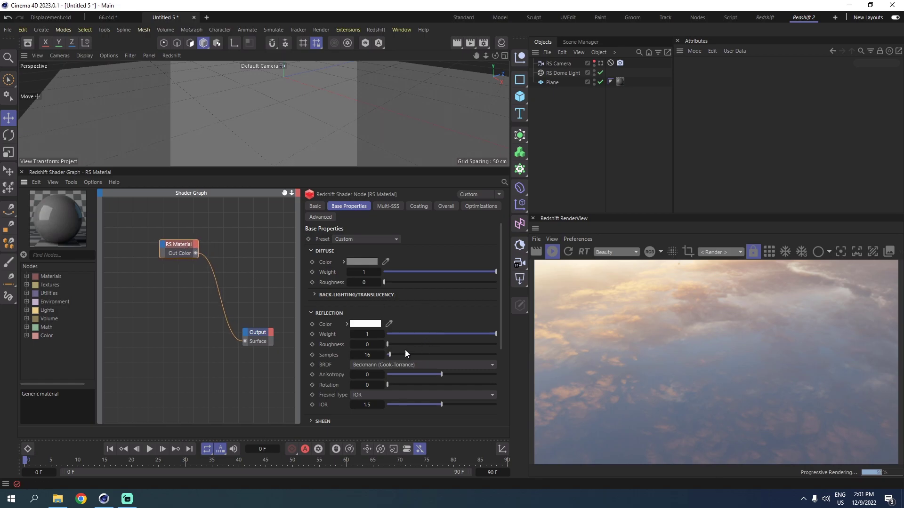
pyautogui.click(372, 346)
pyautogui.write('.077')
pyautogui.press('Return')
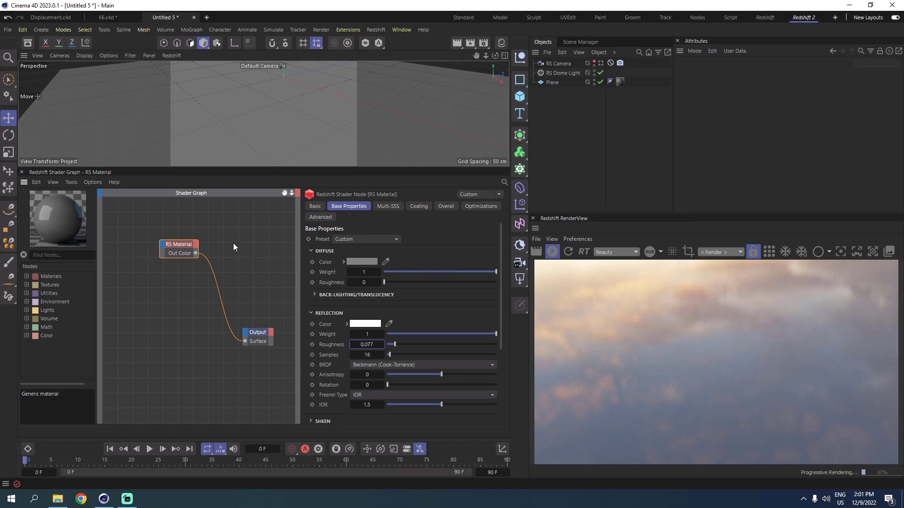
# Step: Search the node library for color and add a Color Layer node and a Color Constant node to the shader graph
pyautogui.moveTo(182, 245); pyautogui.dragTo(208, 246)
pyautogui.click(62, 256)
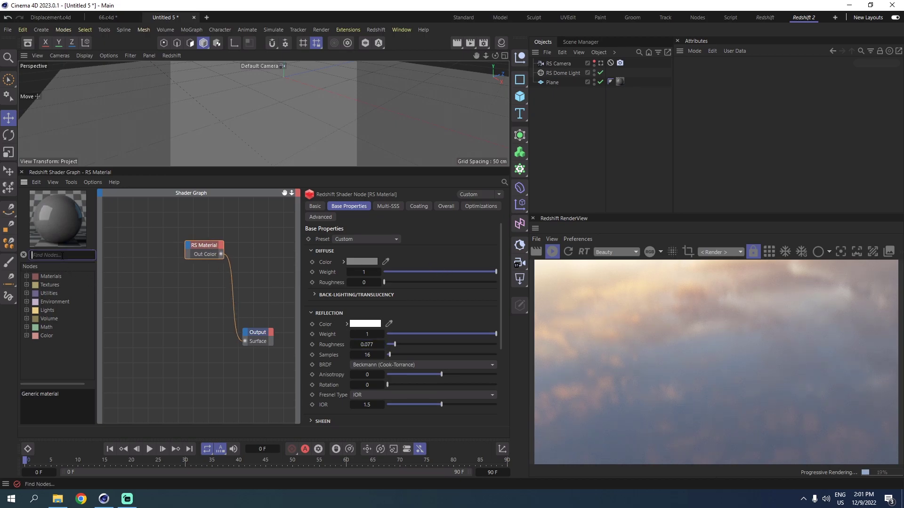
pyautogui.write('colo')
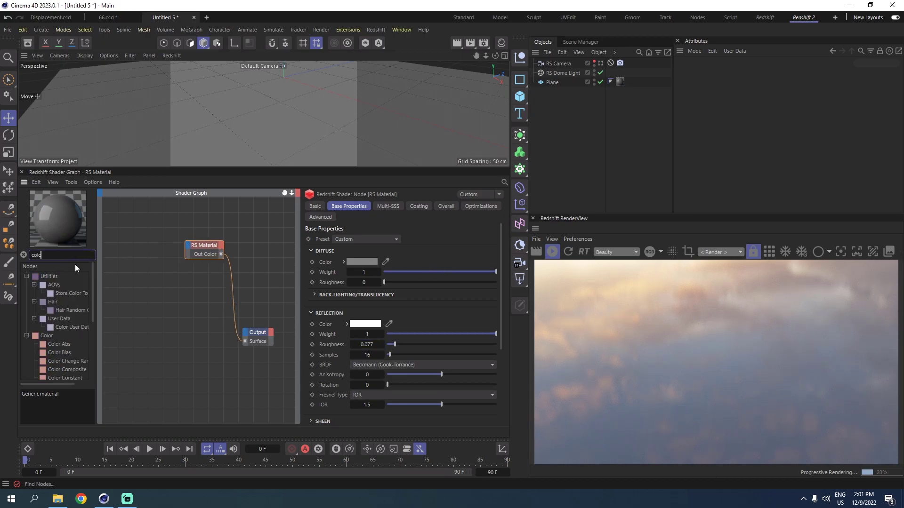
pyautogui.write('r')
pyautogui.scroll(-2, 71, 311)
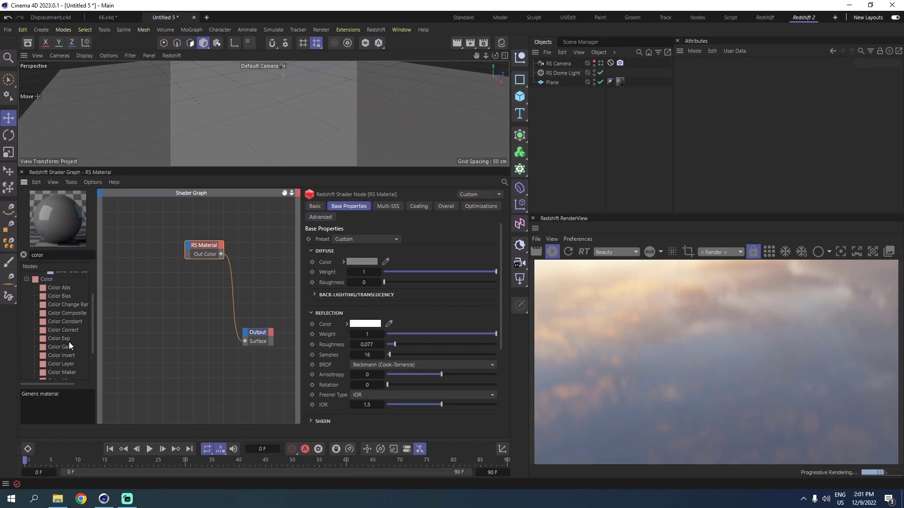
pyautogui.moveTo(71, 365); pyautogui.dragTo(149, 286)
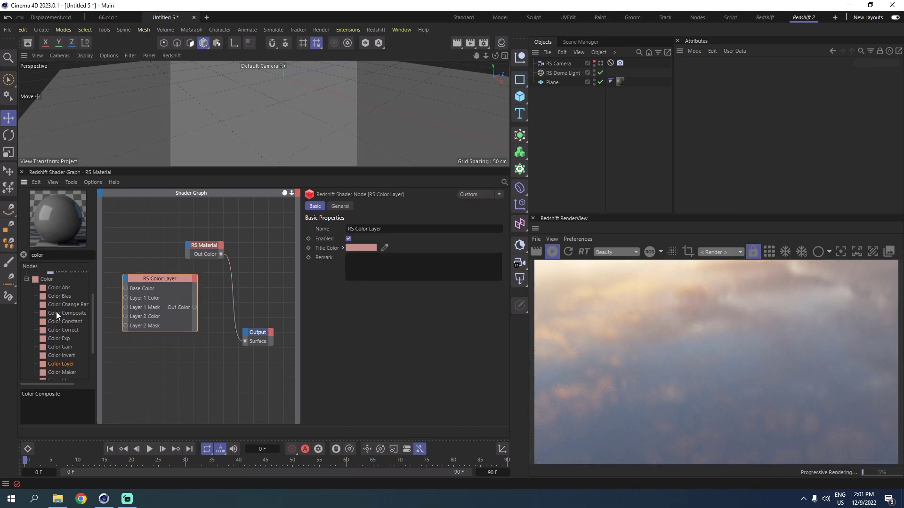
pyautogui.moveTo(66, 322); pyautogui.dragTo(129, 246)
pyautogui.moveTo(155, 279); pyautogui.dragTo(146, 253)
# Step: Rename the RS Color Layer node to "color"
pyautogui.click(177, 266)
pyautogui.click(393, 229)
pyautogui.hotkey('ctrl', 'a')
pyautogui.press('BackSpace')
pyautogui.write('co')
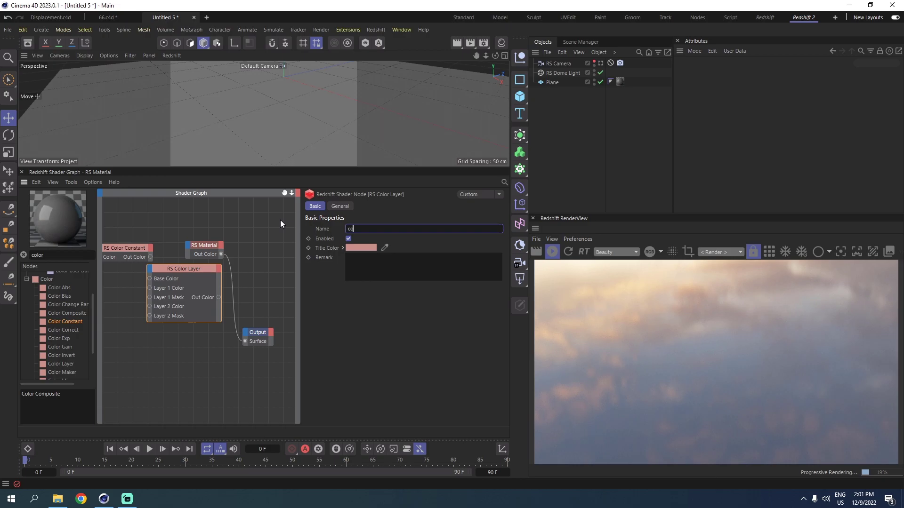
pyautogui.write('lor')
pyautogui.press('Return')
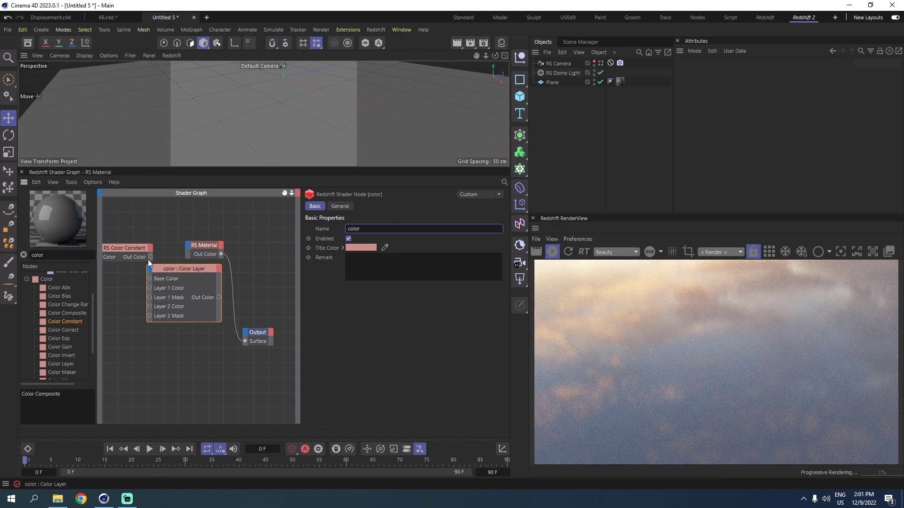
# Step: Rearrange the graph so the Color Layer and Color Constant nodes sit to the left of the RS Material node
pyautogui.moveTo(169, 267); pyautogui.dragTo(209, 210)
pyautogui.moveTo(143, 253); pyautogui.dragTo(152, 269)
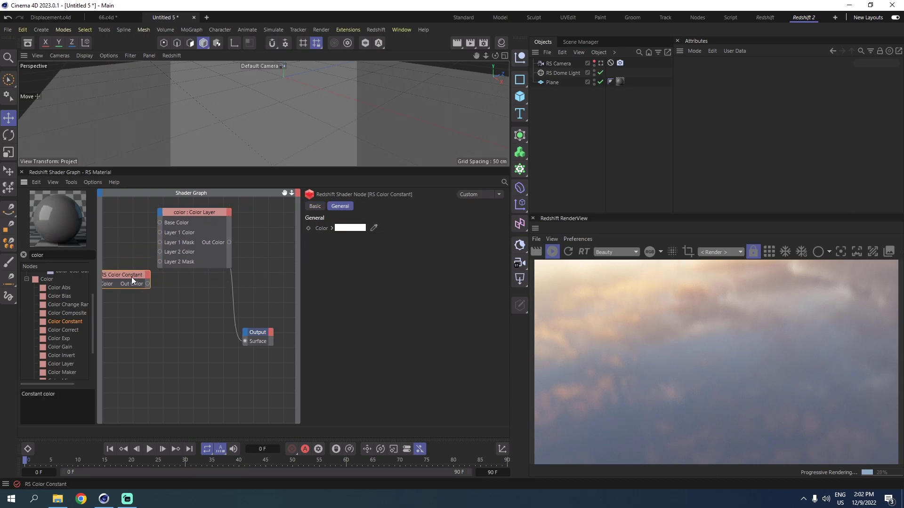
pyautogui.moveTo(131, 277); pyautogui.dragTo(152, 287)
pyautogui.moveTo(204, 215); pyautogui.dragTo(242, 254)
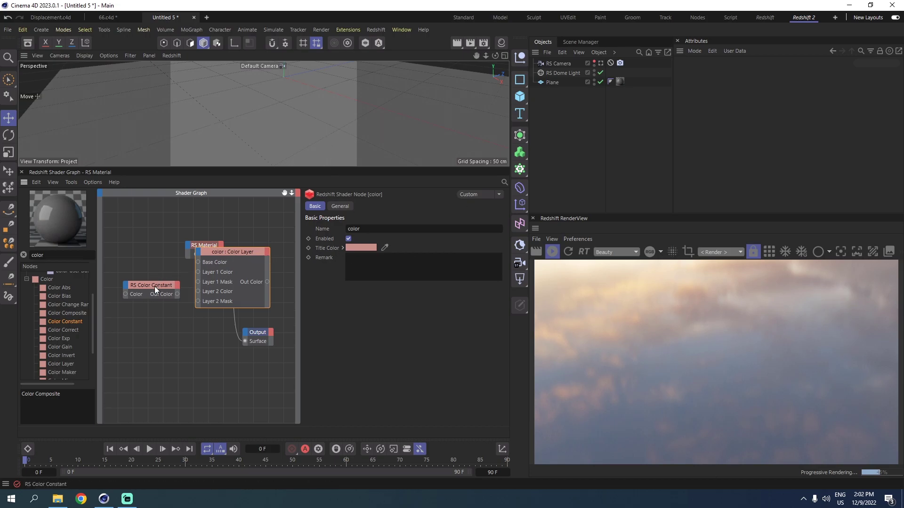
pyautogui.moveTo(155, 286); pyautogui.dragTo(132, 301)
pyautogui.moveTo(231, 267); pyautogui.dragTo(145, 214)
pyautogui.moveTo(194, 243); pyautogui.dragTo(234, 253)
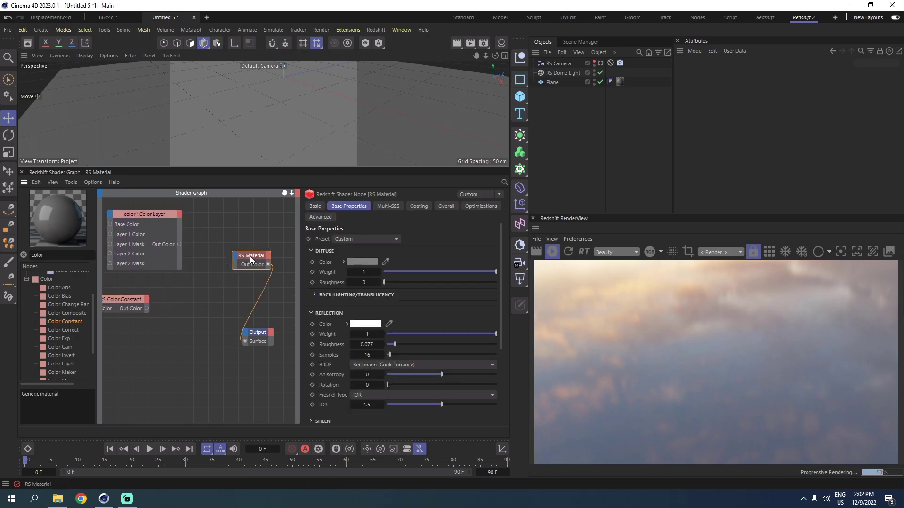
pyautogui.moveTo(155, 214); pyautogui.dragTo(194, 223)
# Step: Connect the Color Constant to the color layer's Base Color and the layer's output to the RS Material's Diffuse Color
pyautogui.moveTo(124, 302); pyautogui.dragTo(149, 233)
pyautogui.moveTo(220, 253); pyautogui.dragTo(230, 257)
pyautogui.moveTo(253, 277)
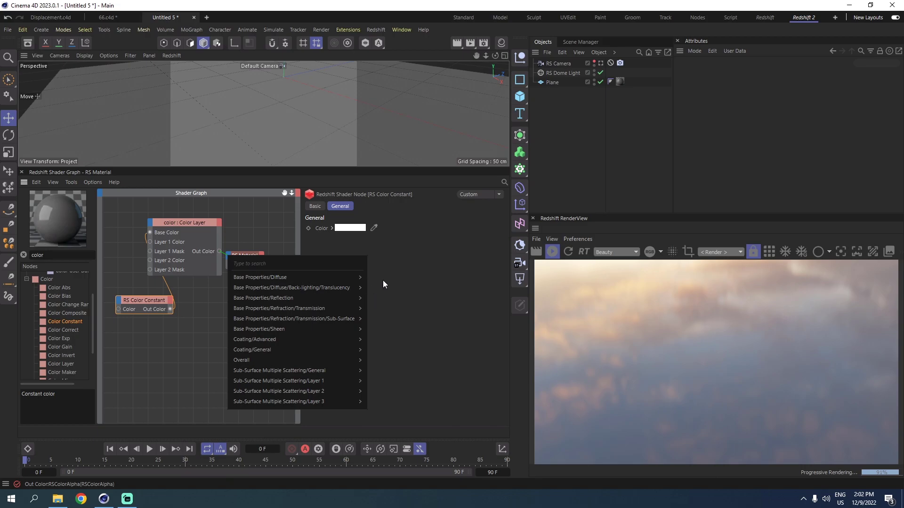
pyautogui.click(381, 280)
pyautogui.moveTo(146, 302); pyautogui.dragTo(107, 285)
pyautogui.moveTo(194, 223); pyautogui.dragTo(188, 241)
pyautogui.moveTo(115, 284); pyautogui.dragTo(118, 218)
# Step: Set the Color Constant's color to mid grey with R, G and B at 128
pyautogui.click(350, 228)
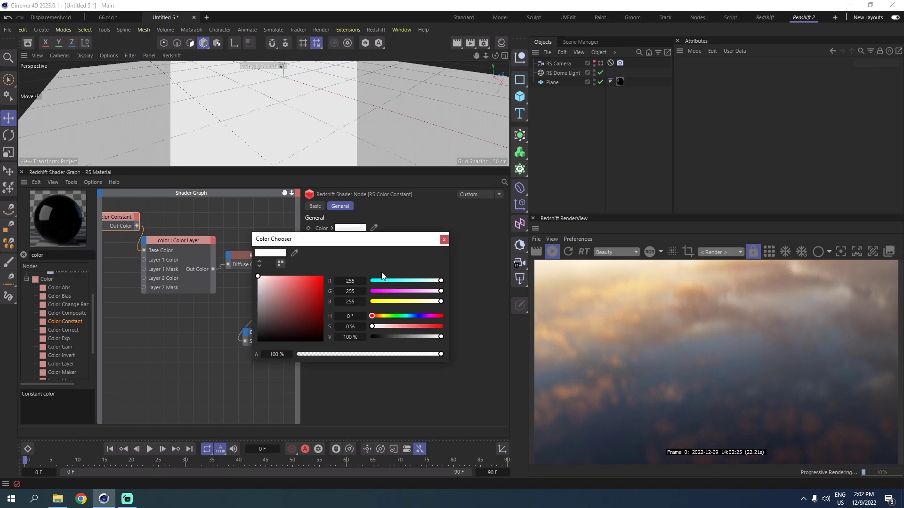
pyautogui.write('128')
pyautogui.click(359, 291)
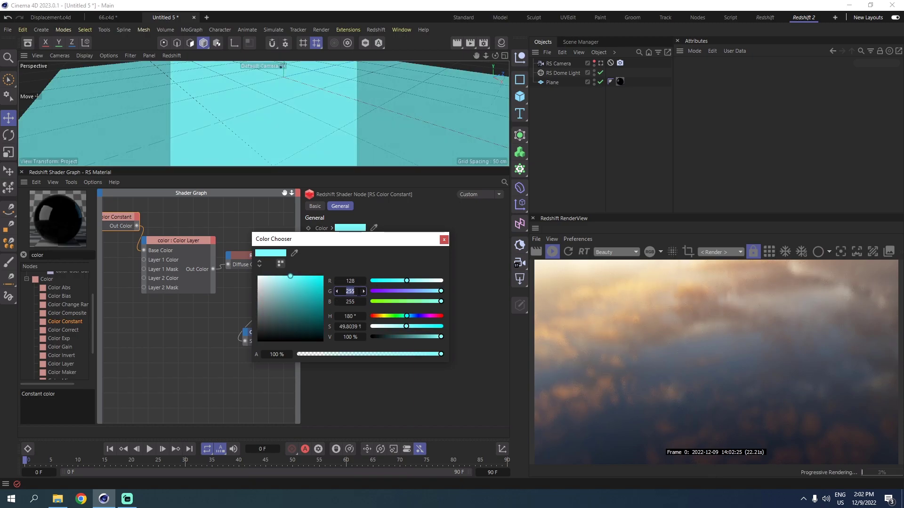
pyautogui.write('128')
pyautogui.click(352, 301)
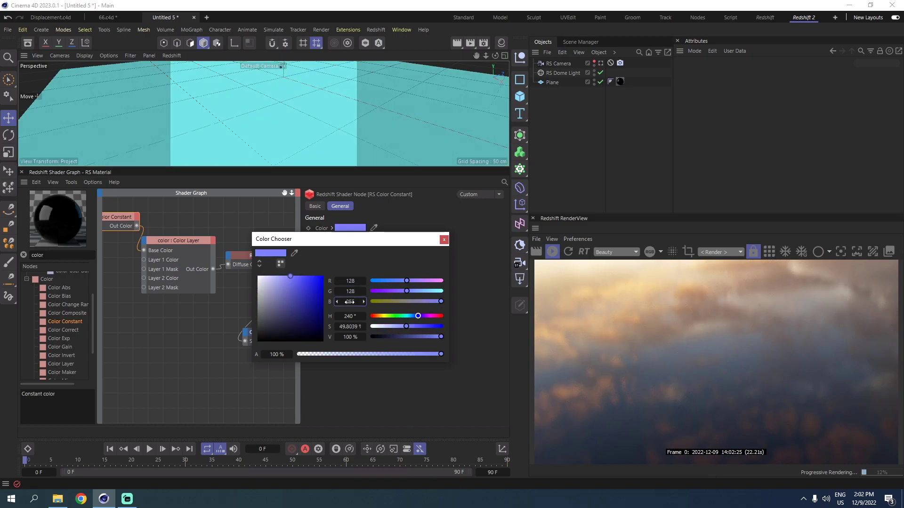
pyautogui.write('128')
pyautogui.click(352, 316)
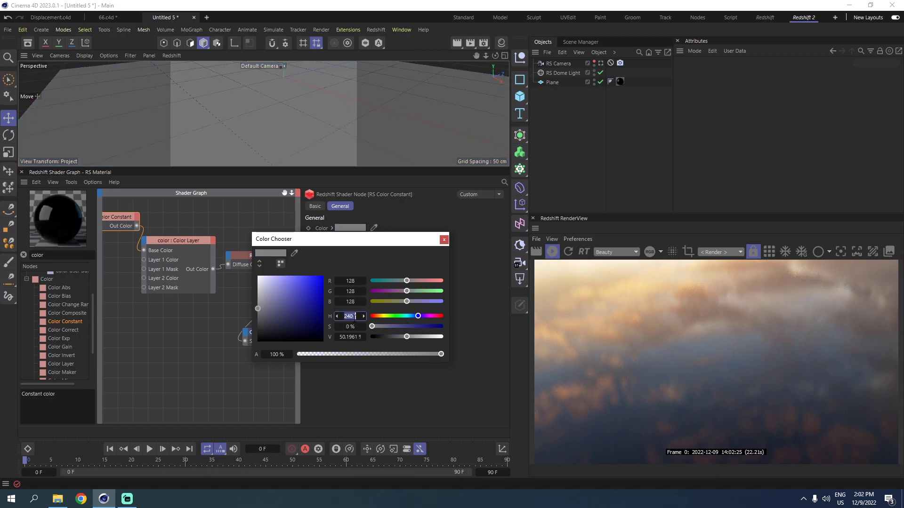
pyautogui.click(351, 327)
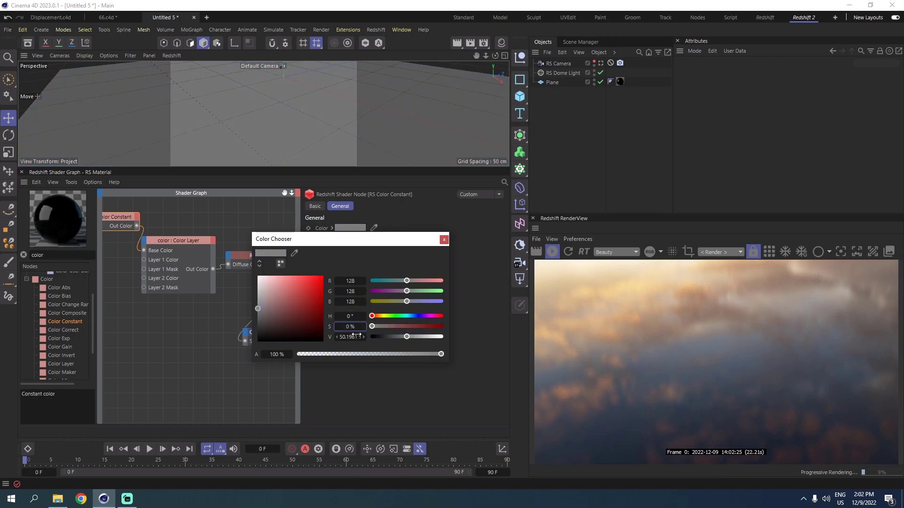
pyautogui.click(352, 337)
pyautogui.click(444, 239)
# Step: Space out the color layer, RS Material and Color Constant nodes in the shader graph
pyautogui.moveTo(171, 241)
pyautogui.mouseDown()
pyautogui.moveTo(188, 232)
pyautogui.moveTo(186, 239)
pyautogui.mouseUp()
pyautogui.moveTo(250, 256); pyautogui.dragTo(268, 252)
pyautogui.moveTo(190, 238); pyautogui.dragTo(192, 226)
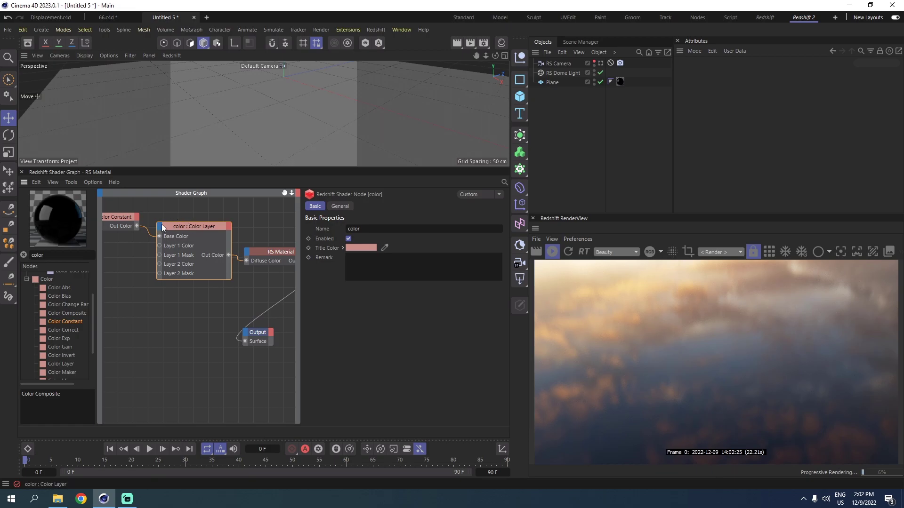
pyautogui.click(123, 217)
pyautogui.moveTo(123, 217); pyautogui.dragTo(183, 239)
pyautogui.click(182, 227)
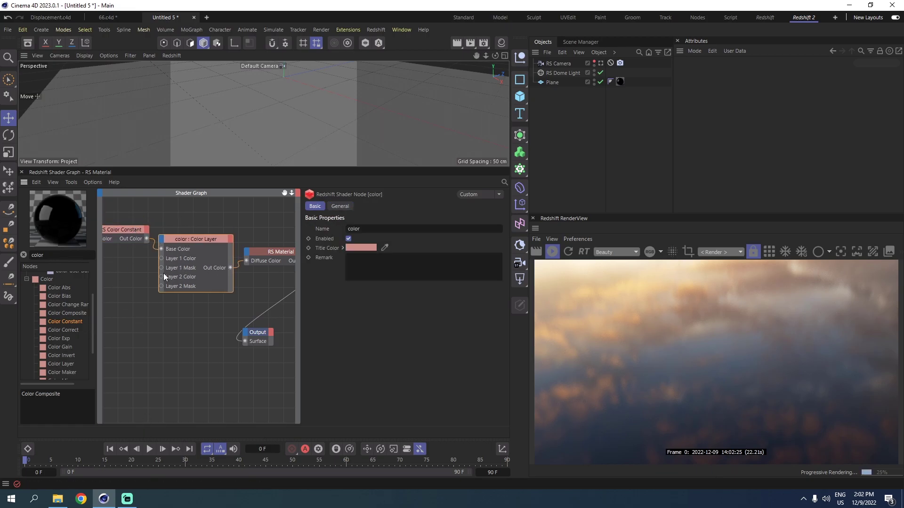
# Step: Duplicate the color layer node below the original and feed a new Color Composite node into the copy's Layer 1 Mask
pyautogui.keyDown('ctrl'); pyautogui.moveTo(210, 241); pyautogui.dragTo(218, 333); pyautogui.keyUp('ctrl')
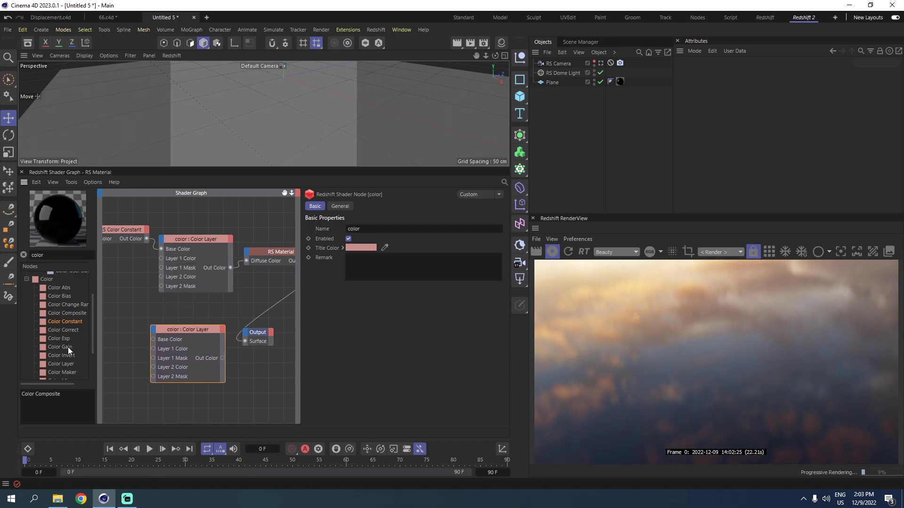
pyautogui.moveTo(71, 313); pyautogui.dragTo(138, 349)
pyautogui.moveTo(290, 196); pyautogui.dragTo(288, 172)
pyautogui.moveTo(180, 315); pyautogui.dragTo(183, 370)
pyautogui.moveTo(143, 330); pyautogui.dragTo(152, 370)
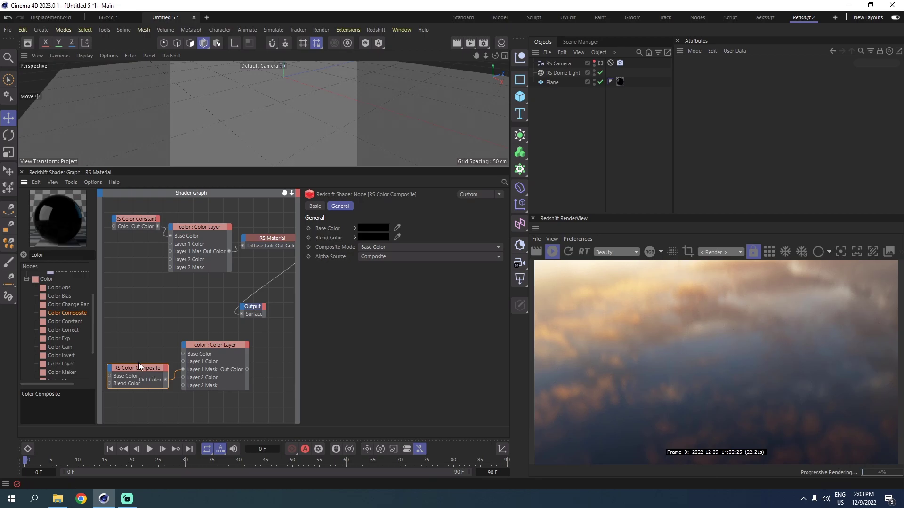
# Step: Set the RS Color Composite's composite mode to Overlay and place it below and left of the duplicated Color Layer
pyautogui.click(380, 248)
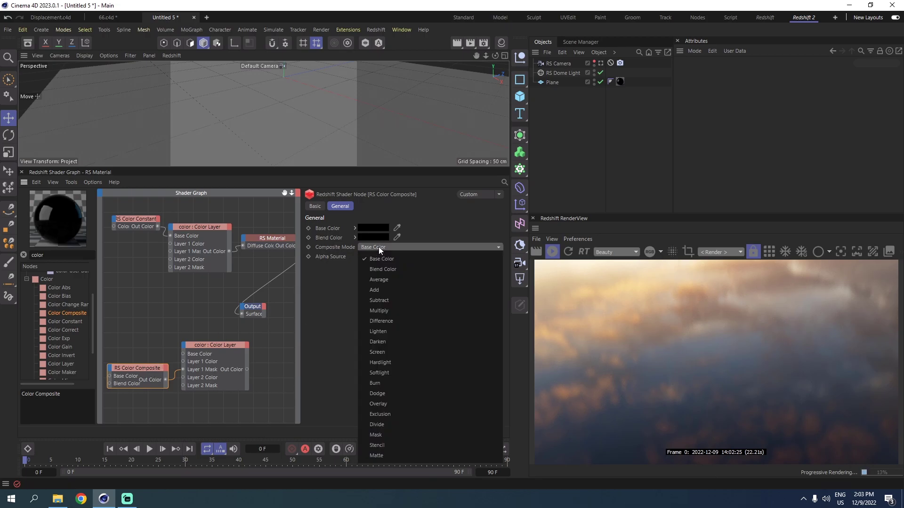
pyautogui.click(385, 405)
pyautogui.moveTo(140, 370); pyautogui.dragTo(140, 386)
pyautogui.moveTo(219, 346); pyautogui.dragTo(208, 331)
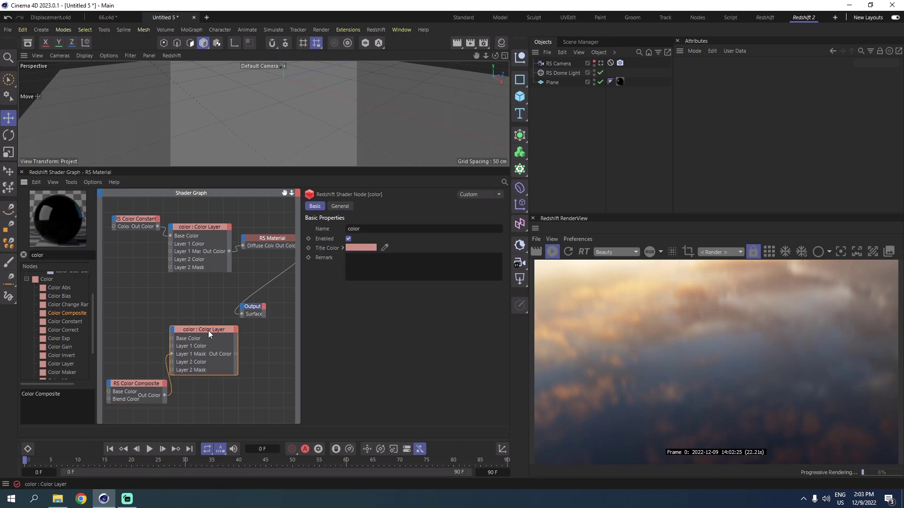
# Step: Rename the duplicated Color Layer node to "displ" and nudge it and the Color Composite node into place
pyautogui.click(371, 230)
pyautogui.write('c')
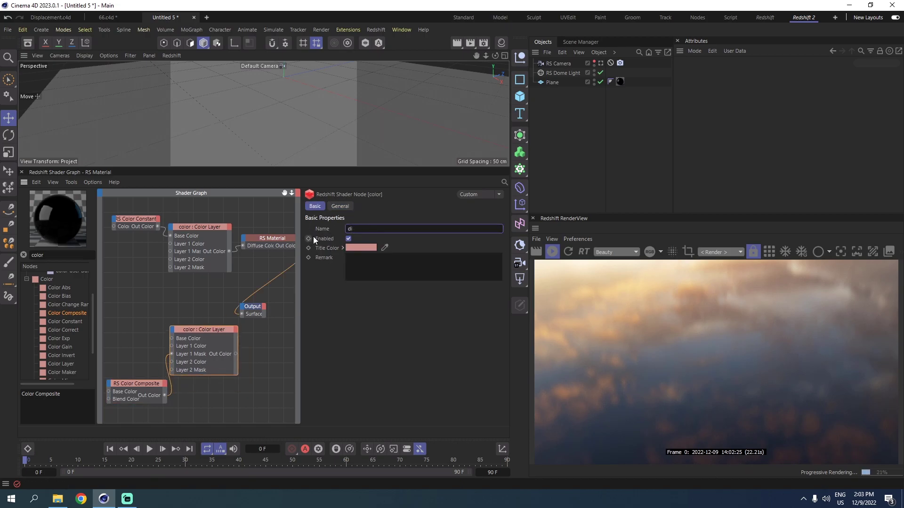
pyautogui.write('ispl')
pyautogui.moveTo(202, 329); pyautogui.dragTo(213, 335)
pyautogui.moveTo(139, 385); pyautogui.dragTo(147, 378)
# Step: Add a Displacement node and connect the displ layer's output to its Tex Map input
pyautogui.doubleClick(46, 255)
pyautogui.write('dis')
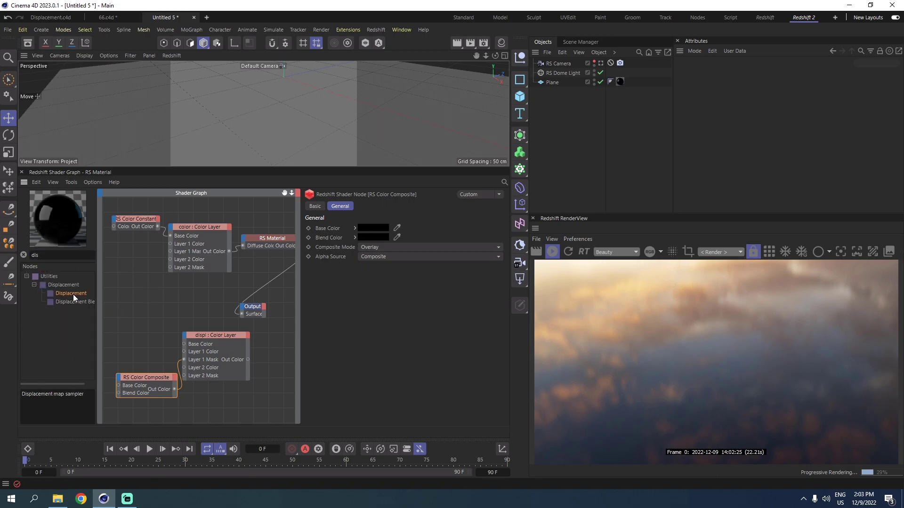
pyautogui.moveTo(278, 371); pyautogui.dragTo(253, 353)
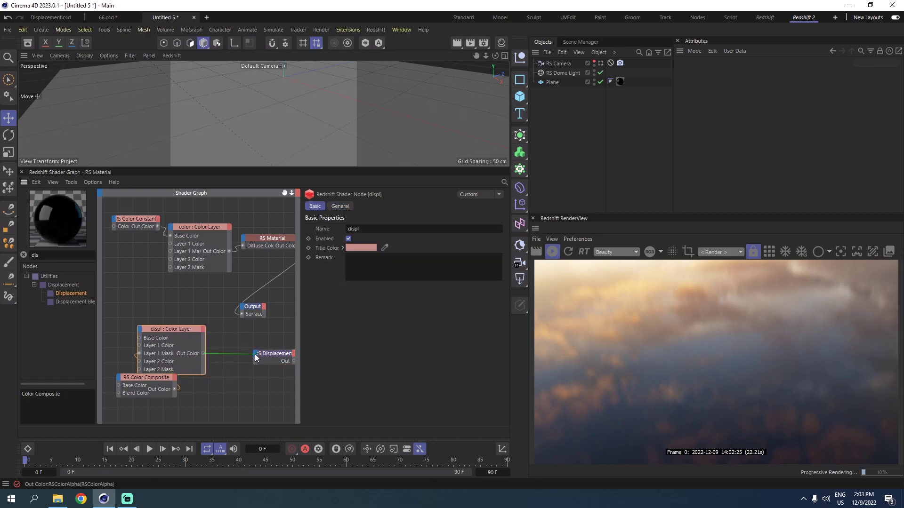
pyautogui.click(317, 373)
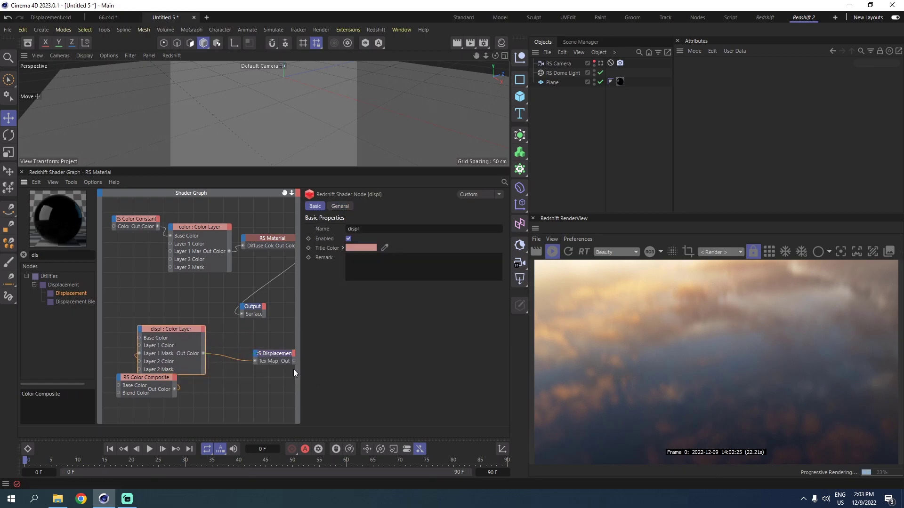
# Step: Tidy the layout of the RS Displacement, displ layer and Color Composite nodes
pyautogui.moveTo(278, 353); pyautogui.dragTo(243, 346)
pyautogui.moveTo(166, 383); pyautogui.dragTo(137, 382)
pyautogui.moveTo(182, 332); pyautogui.dragTo(191, 318)
pyautogui.moveTo(238, 348); pyautogui.dragTo(256, 350)
pyautogui.moveTo(176, 382); pyautogui.dragTo(192, 320)
# Step: Search the node library for noise and add a Maxon Noise node and a Noise node beside the displ layer
pyautogui.click(66, 255)
pyautogui.write('noi')
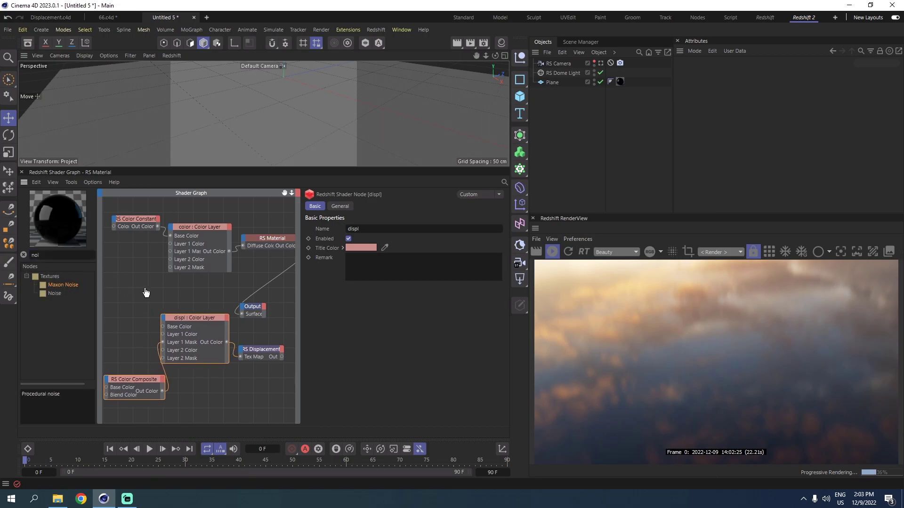
pyautogui.moveTo(146, 293); pyautogui.dragTo(149, 293)
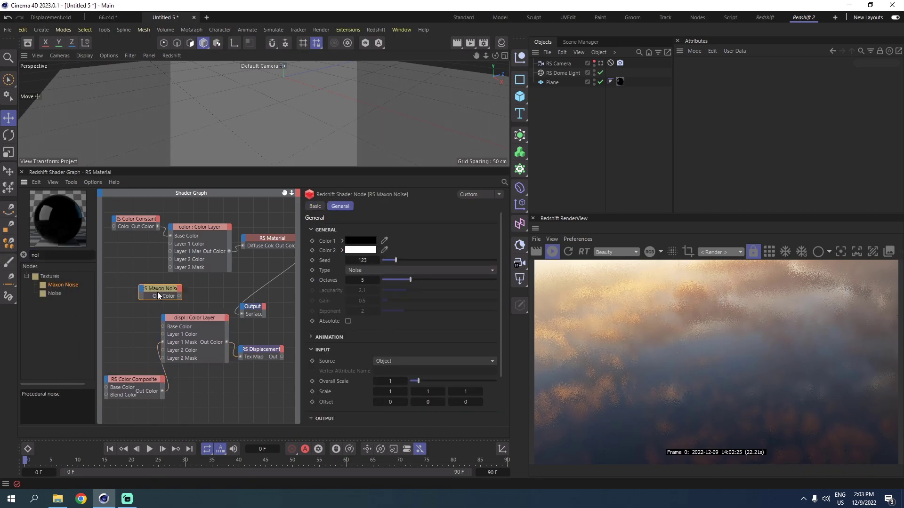
pyautogui.moveTo(66, 292); pyautogui.dragTo(127, 343)
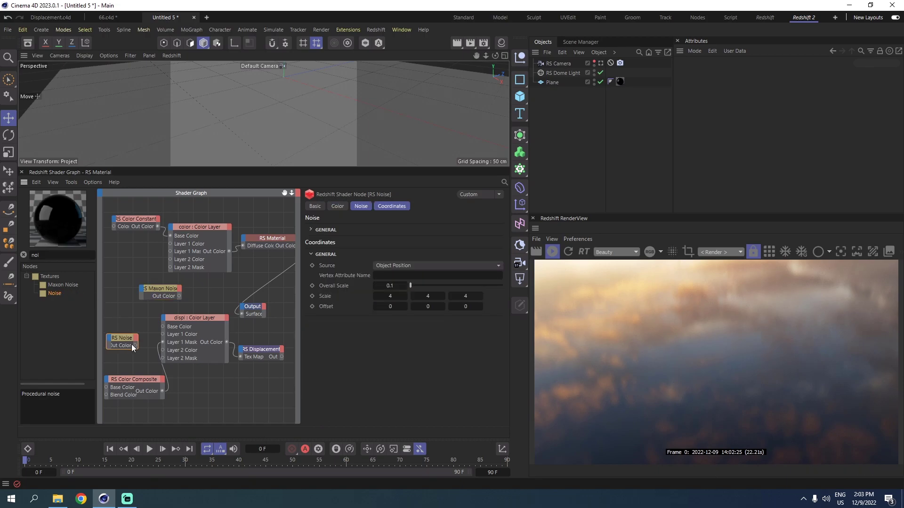
# Step: Connect the Maxon Noise to the displ layer's Base Color and create a second copy of the Maxon Noise node
pyautogui.moveTo(166, 293); pyautogui.dragTo(163, 327)
pyautogui.keyDown('ctrl'); pyautogui.moveTo(146, 290); pyautogui.dragTo(135, 315); pyautogui.keyUp('ctrl')
pyautogui.moveTo(198, 395); pyautogui.dragTo(199, 320)
pyautogui.click(158, 352)
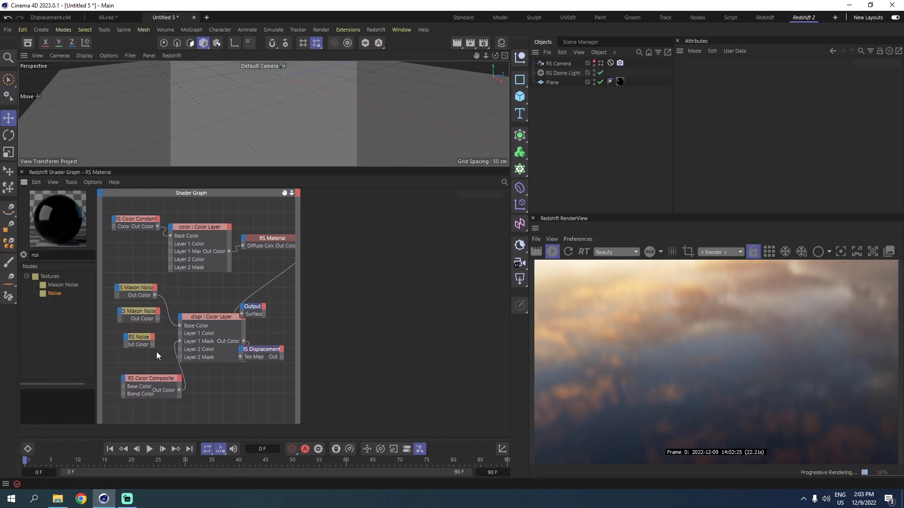
# Step: Connect the RS Noise to the Color Composite's Blend Color and the second Maxon Noise to its Base Color
pyautogui.moveTo(292, 193); pyautogui.dragTo(303, 180)
pyautogui.moveTo(162, 326); pyautogui.dragTo(144, 380)
pyautogui.moveTo(170, 302); pyautogui.dragTo(132, 327)
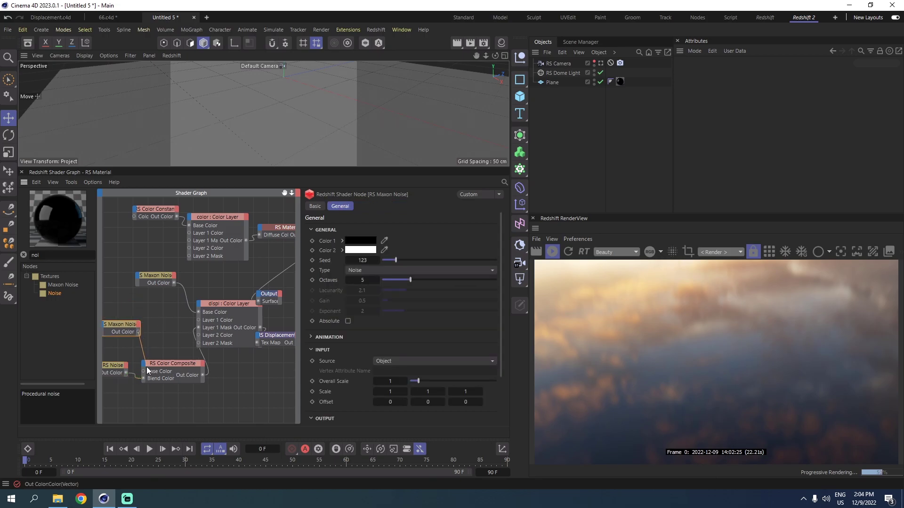
pyautogui.moveTo(143, 372); pyautogui.dragTo(170, 357)
# Step: Duplicate the displ layer together with its Color Composite and noise nodes, placing the copies below the originals
pyautogui.scroll(-4, 166, 360)
pyautogui.moveTo(216, 374); pyautogui.dragTo(130, 285)
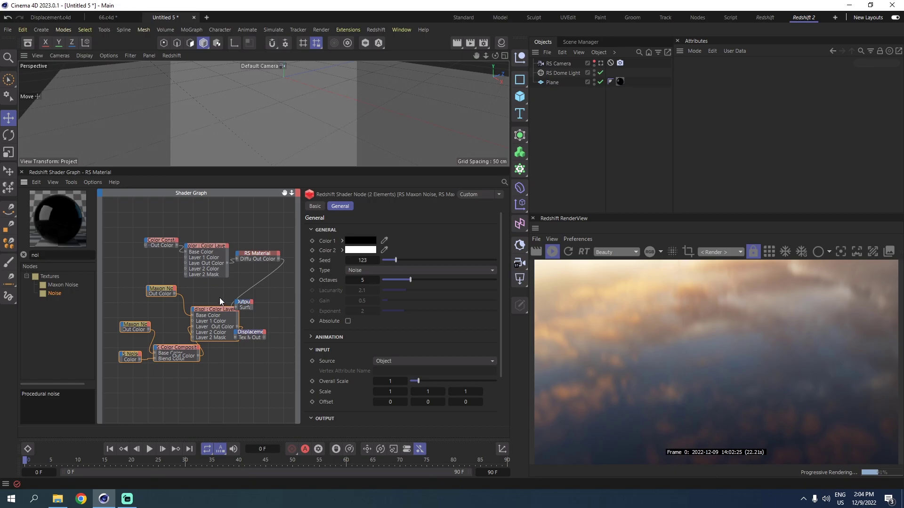
pyautogui.moveTo(213, 318); pyautogui.dragTo(217, 389)
pyautogui.scroll(-4, 218, 371)
pyautogui.scroll(3, 218, 411)
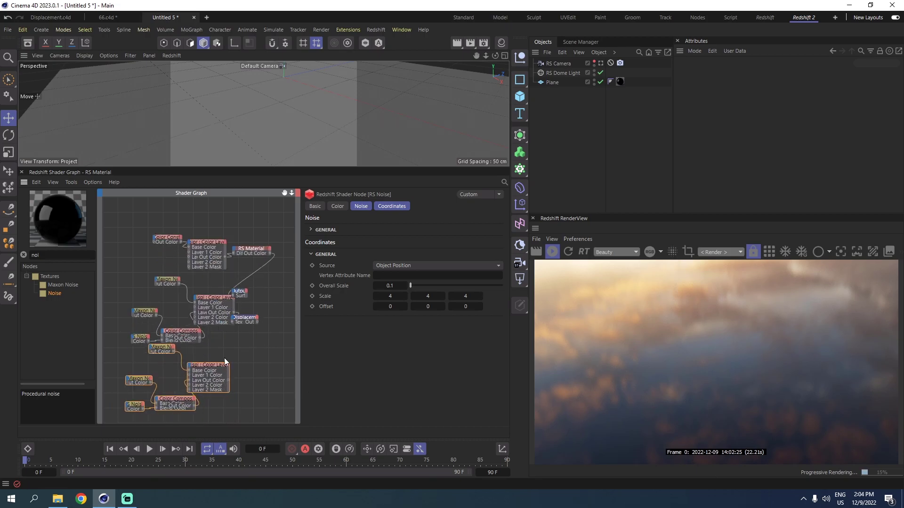
# Step: Arrange the original displ layer, its Color Composite and its noise nodes more compactly, clear of the duplicated group
pyautogui.moveTo(208, 331); pyautogui.dragTo(198, 289)
pyautogui.moveTo(128, 307)
pyautogui.mouseDown()
pyautogui.moveTo(143, 310)
pyautogui.moveTo(129, 295)
pyautogui.mouseUp()
pyautogui.click(144, 312)
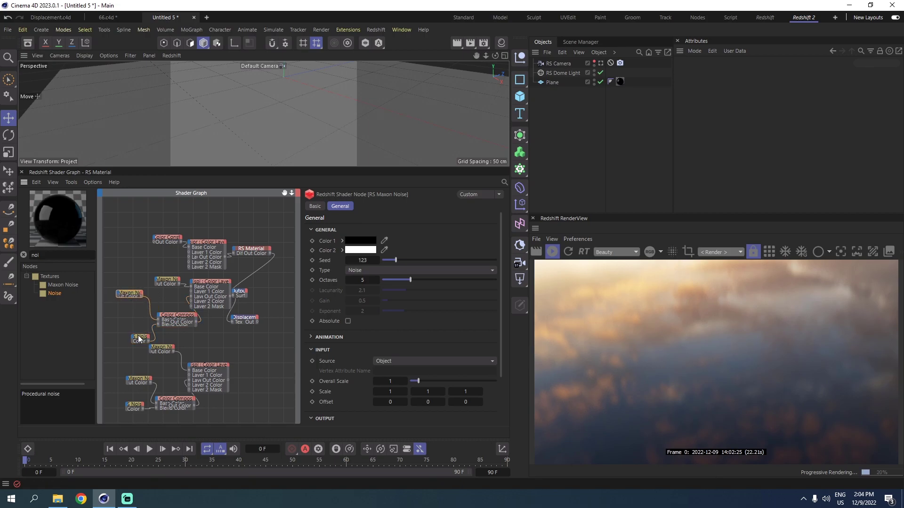
pyautogui.moveTo(139, 339); pyautogui.dragTo(129, 314)
pyautogui.click(167, 283)
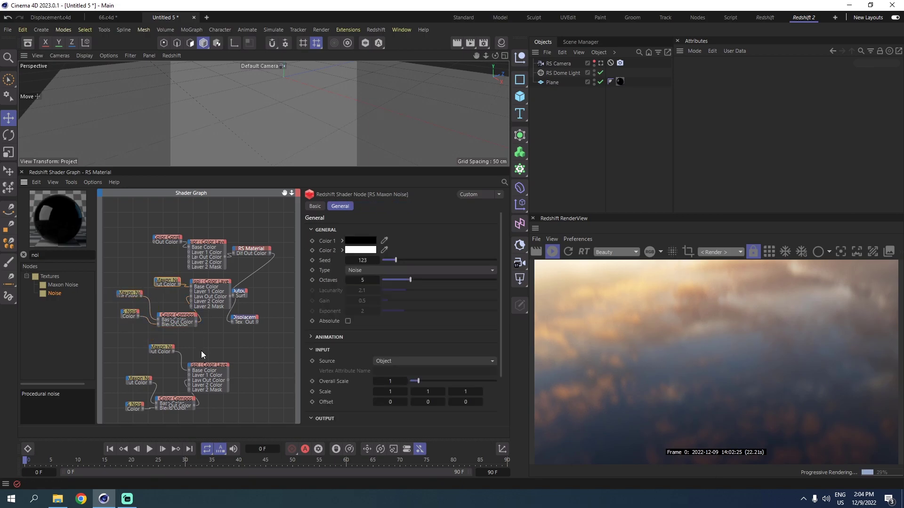
# Step: Rename the duplicated displ Color Layer as bump
pyautogui.click(206, 366)
pyautogui.moveTo(366, 229); pyautogui.dragTo(305, 229)
pyautogui.write('bump')
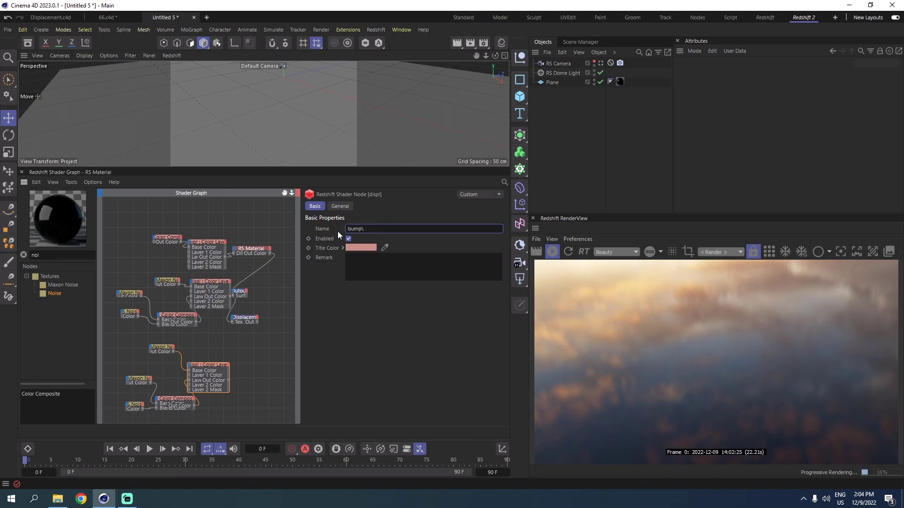
pyautogui.press('Return')
pyautogui.moveTo(253, 418); pyautogui.dragTo(132, 340)
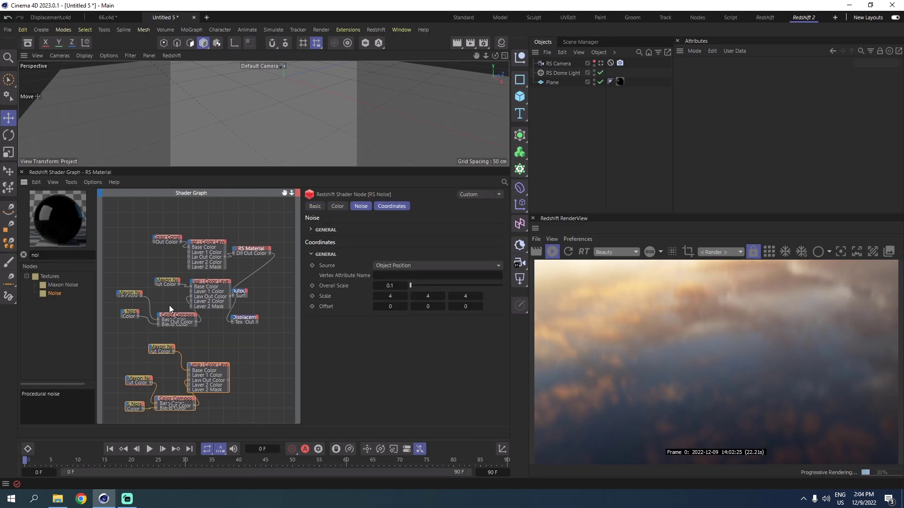
# Step: Search the node library for "bum", add a Bump Map node and feed it from the bump layer's Out Color
pyautogui.doubleClick(40, 254)
pyautogui.write('bu')
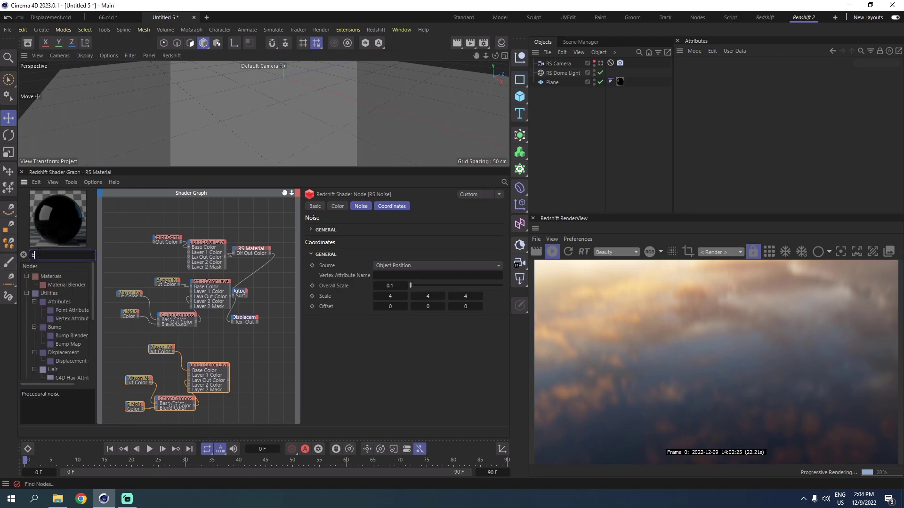
pyautogui.write('m')
pyautogui.moveTo(74, 303); pyautogui.dragTo(257, 365)
pyautogui.moveTo(274, 385)
pyautogui.click(301, 387)
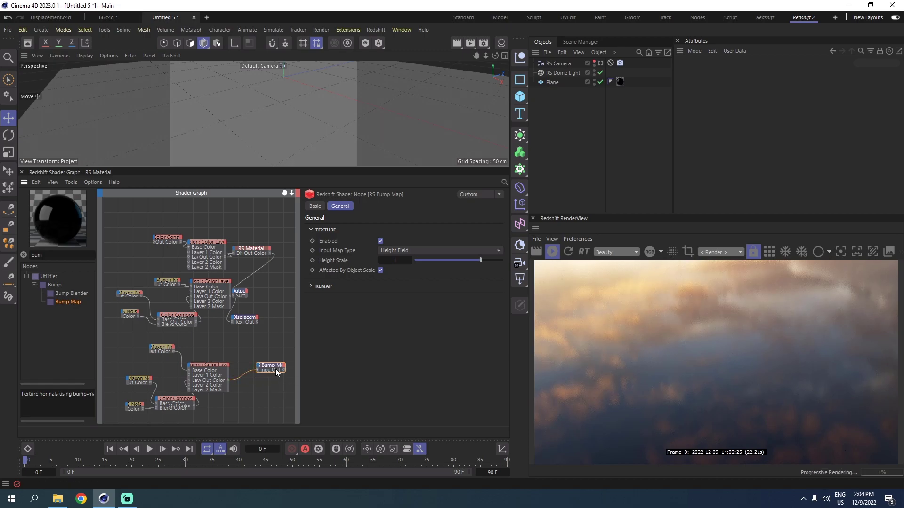
pyautogui.moveTo(267, 366); pyautogui.dragTo(248, 370)
# Step: Reposition the displ node group and connect the displ layer's Out Color to the color layer's Layer 1 Mask
pyautogui.moveTo(276, 402); pyautogui.dragTo(133, 349)
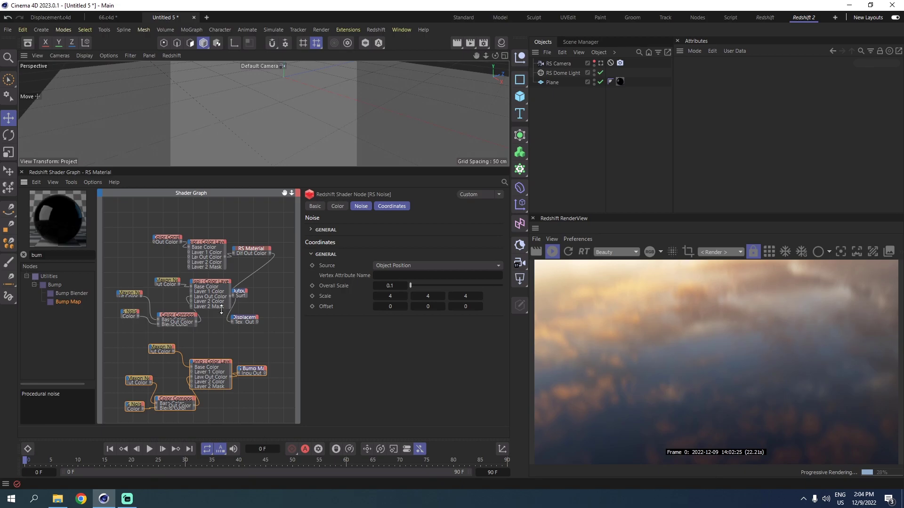
pyautogui.click(218, 283)
pyautogui.moveTo(217, 327); pyautogui.dragTo(150, 289)
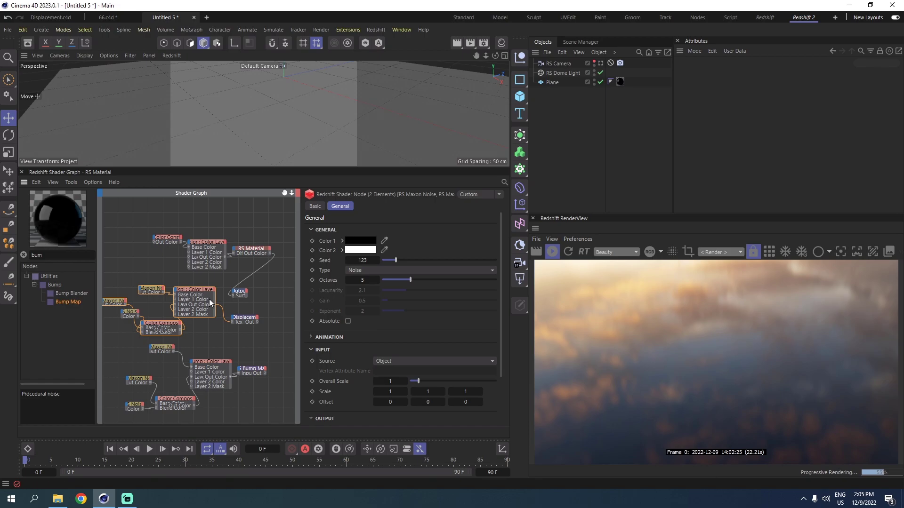
pyautogui.moveTo(215, 305); pyautogui.dragTo(190, 262)
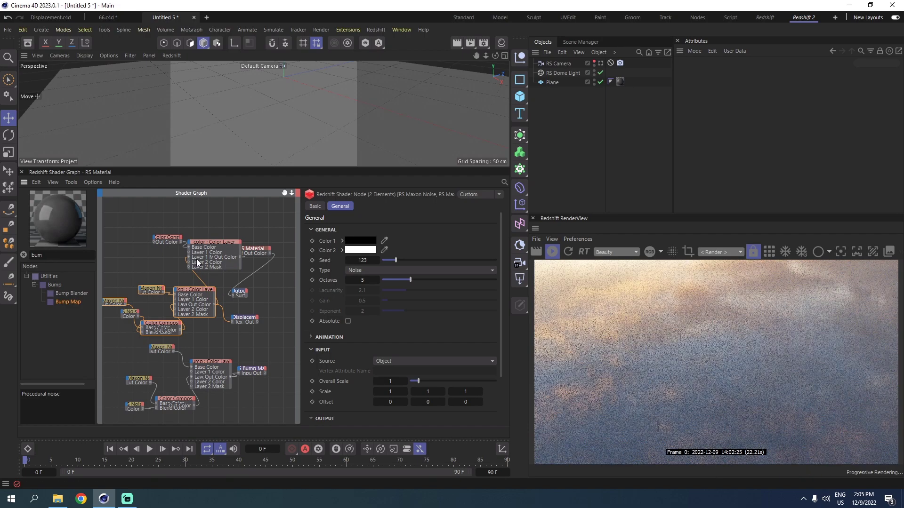
pyautogui.scroll(3, 210, 292)
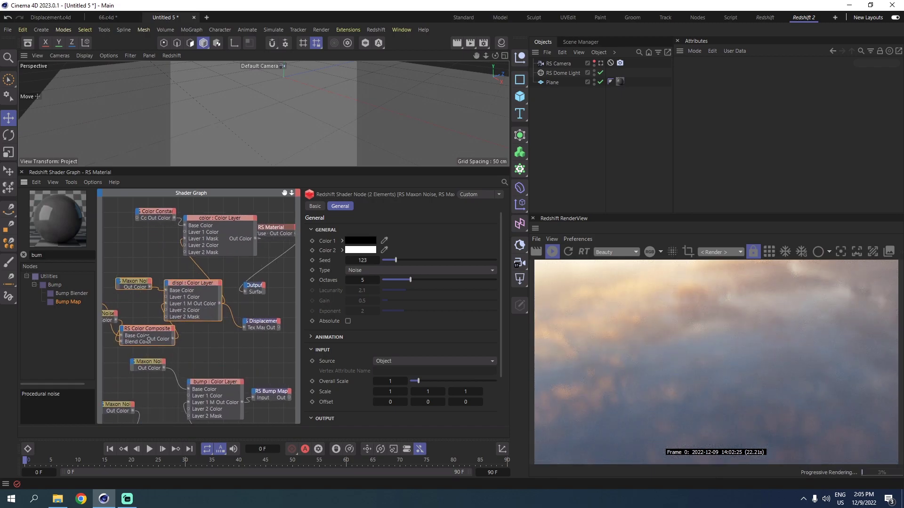
pyautogui.click(235, 215)
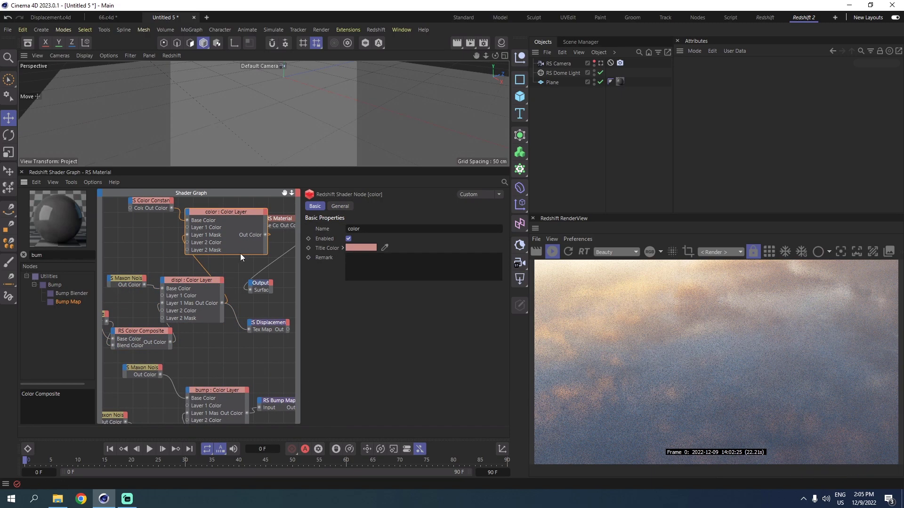
pyautogui.scroll(-2, 240, 273)
pyautogui.scroll(-1, 241, 279)
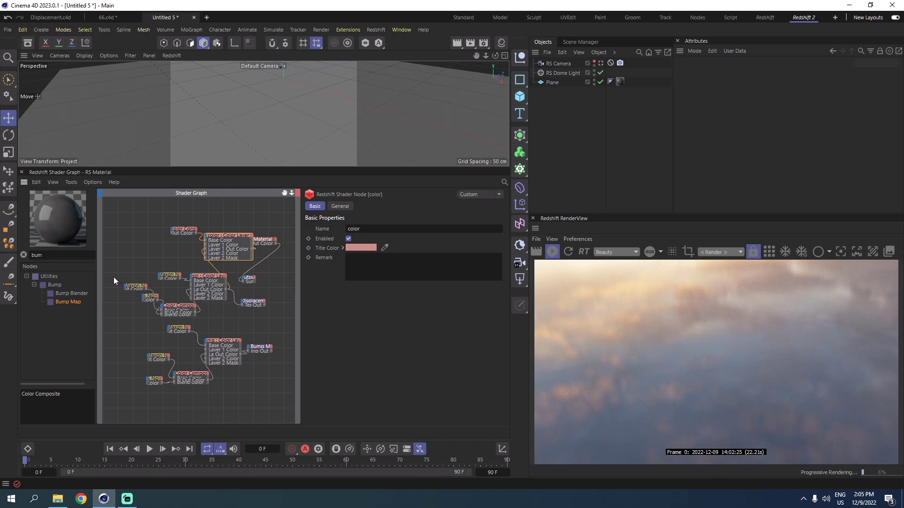
pyautogui.scroll(3, 169, 281)
pyautogui.moveTo(291, 194); pyautogui.dragTo(279, 193)
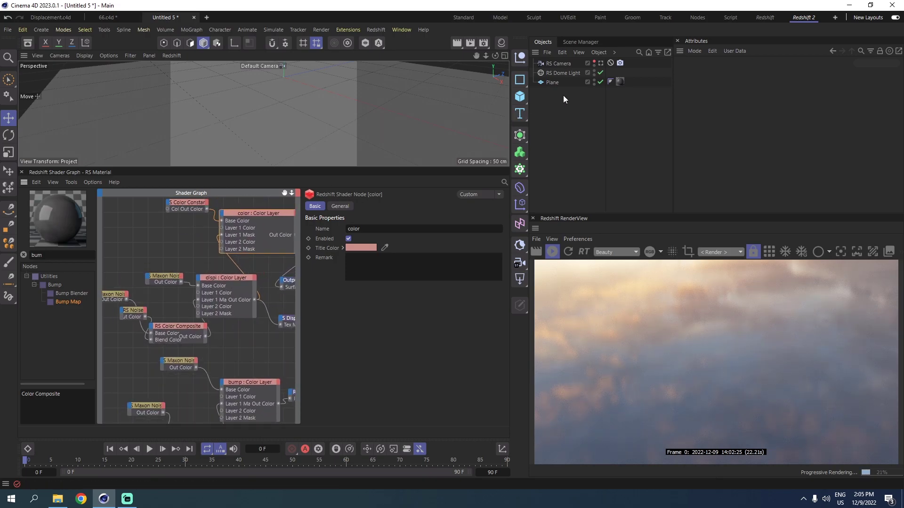
# Step: Add an RS Object render tag to the Plane
pyautogui.click(556, 82)
pyautogui.rightClick(554, 82)
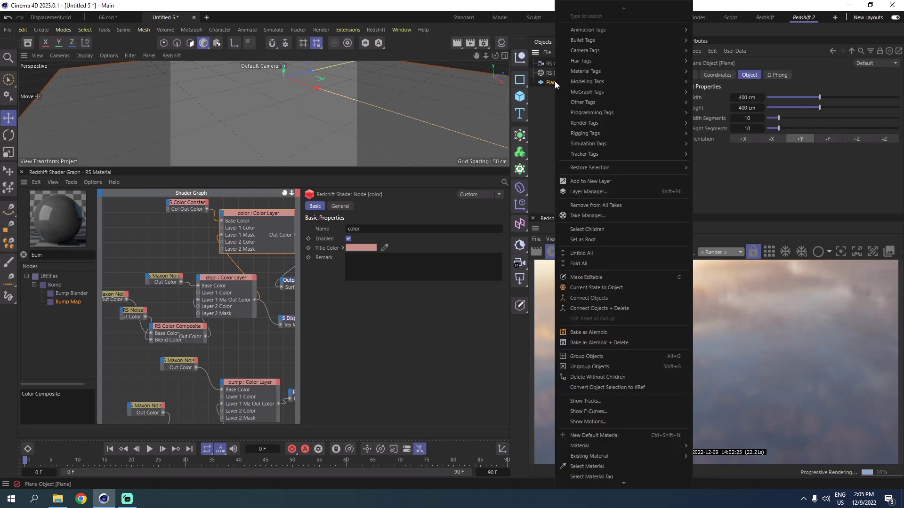
pyautogui.moveTo(601, 133)
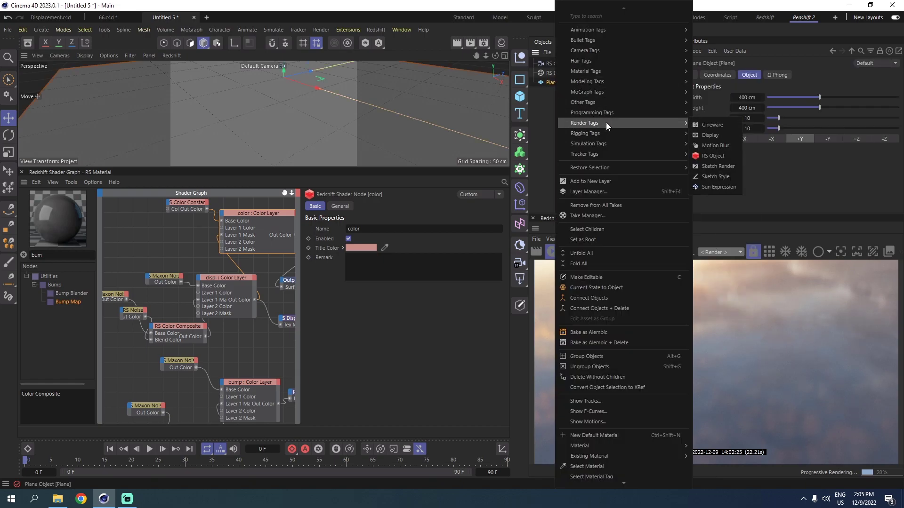
pyautogui.click(717, 156)
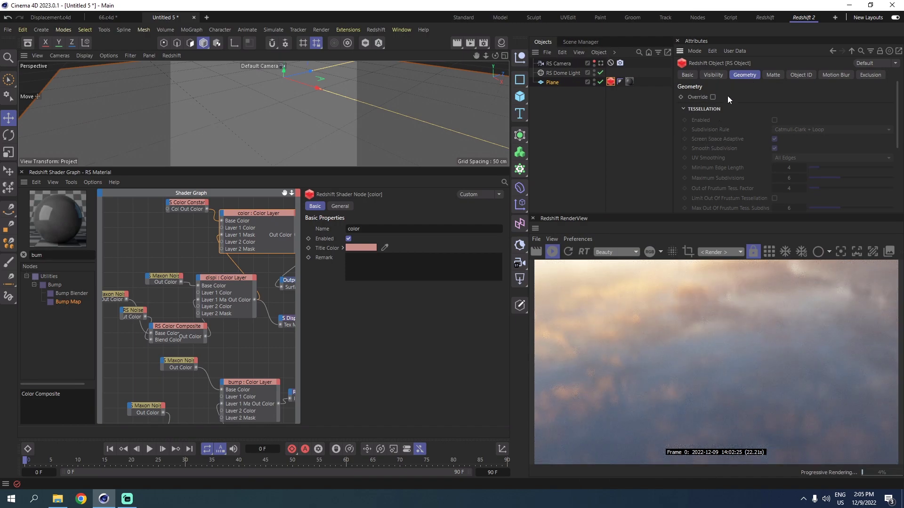
# Step: Override the tag's geometry settings, enable displacement, and set Maximum Displacement and Displacement Scale to 10
pyautogui.click(713, 97)
pyautogui.scroll(-4, 730, 120)
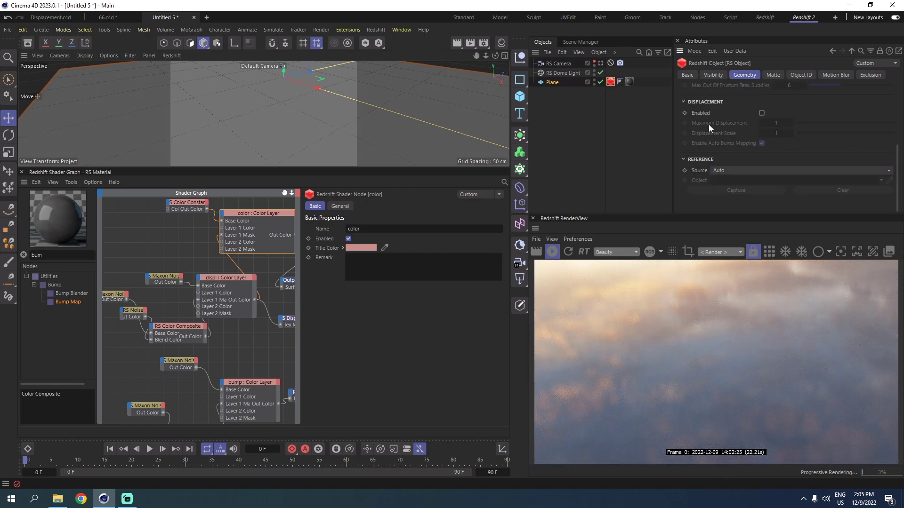
pyautogui.click(761, 113)
pyautogui.doubleClick(776, 123)
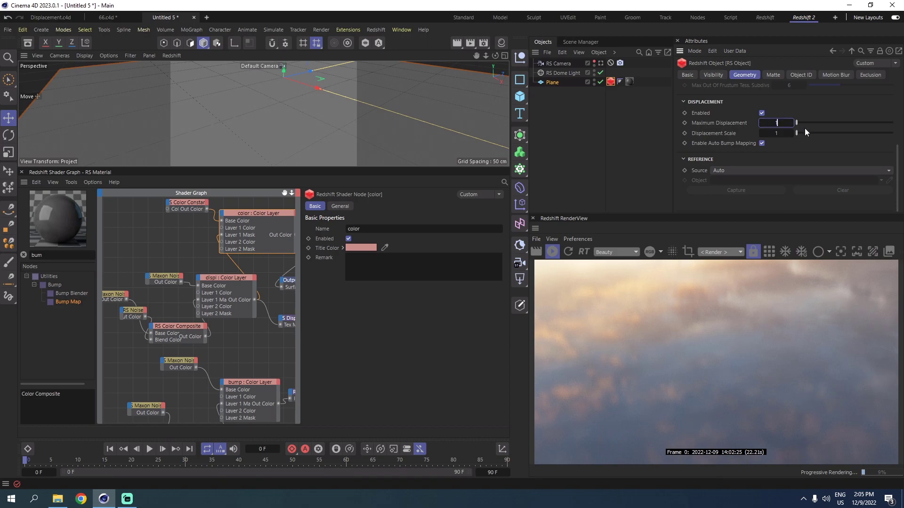
pyautogui.doubleClick(780, 132)
pyautogui.write('10')
pyautogui.press('Return')
# Step: Connect the RS Displacement node's Out to the Displacement input of the material's Output node
pyautogui.moveTo(283, 194); pyautogui.dragTo(237, 198)
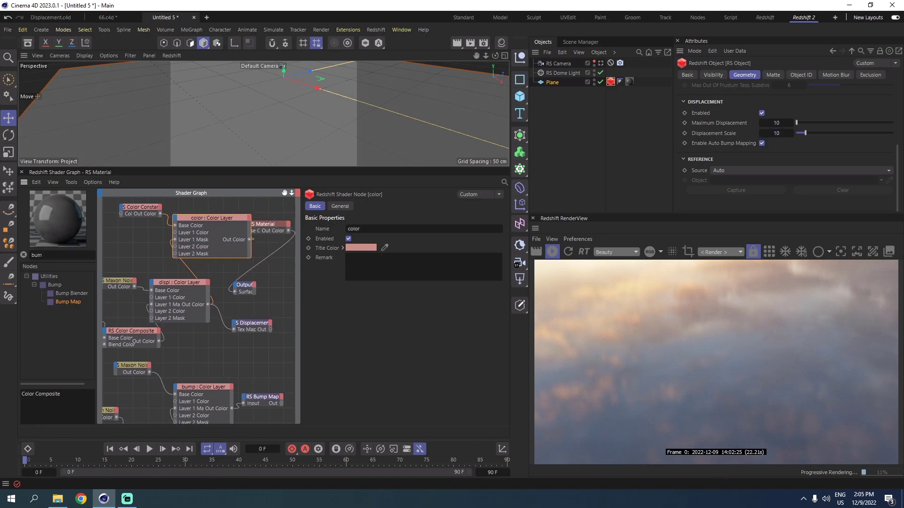
pyautogui.moveTo(270, 330); pyautogui.dragTo(281, 281)
pyautogui.click(253, 306)
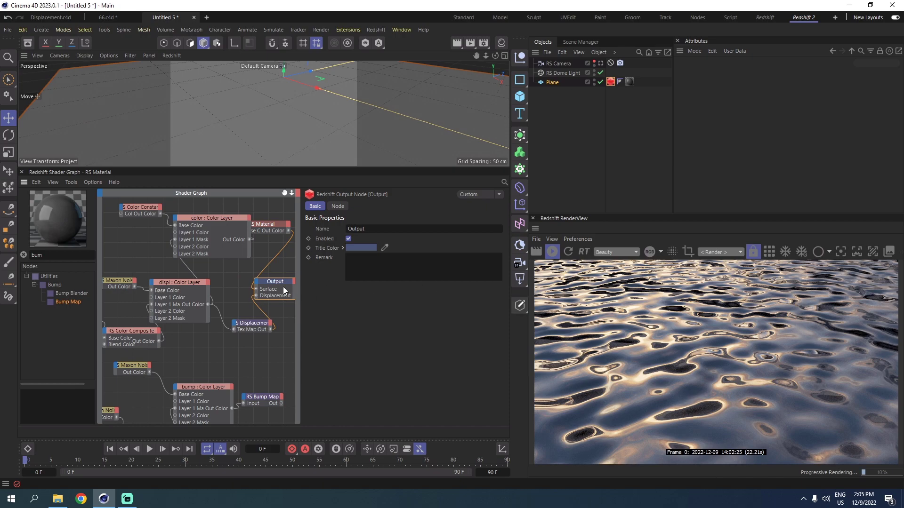
# Step: Nudge the displ layer and the Maxon Noise feeding its Color Composite to space out the node graph
pyautogui.moveTo(172, 282); pyautogui.dragTo(180, 284)
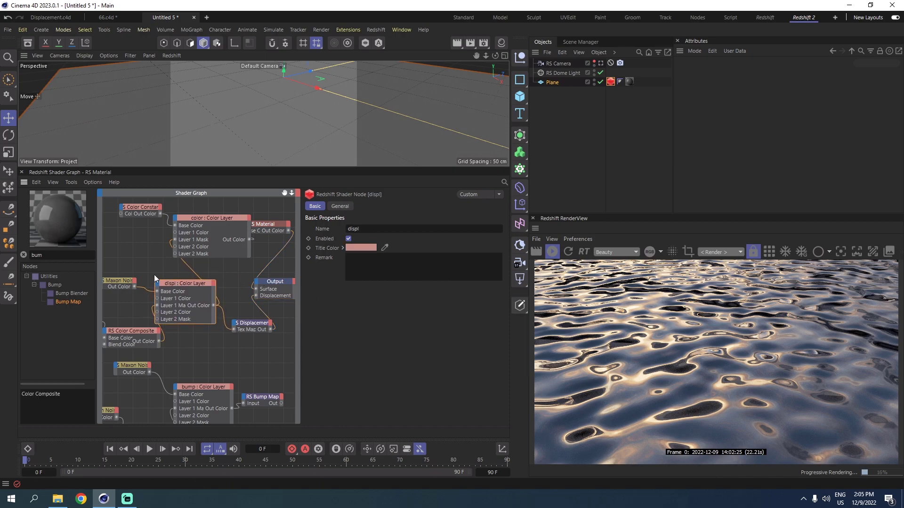
pyautogui.click(121, 279)
pyautogui.scroll(-1, 203, 300)
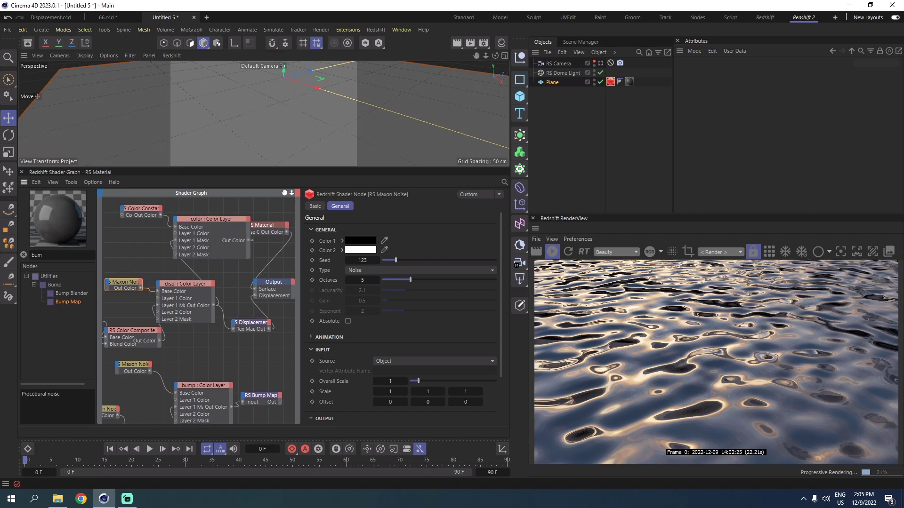
pyautogui.keyDown('alt'); pyautogui.moveTo(202, 301); pyautogui.dragTo(239, 287, button='middle'); pyautogui.keyUp('alt')
pyautogui.moveTo(153, 298); pyautogui.dragTo(136, 290)
pyautogui.moveTo(291, 193); pyautogui.dragTo(274, 193)
# Step: Set the Maxon Noise on the displ layer's Base Color to Wavy turbulence with 10 octaves
pyautogui.click(157, 275)
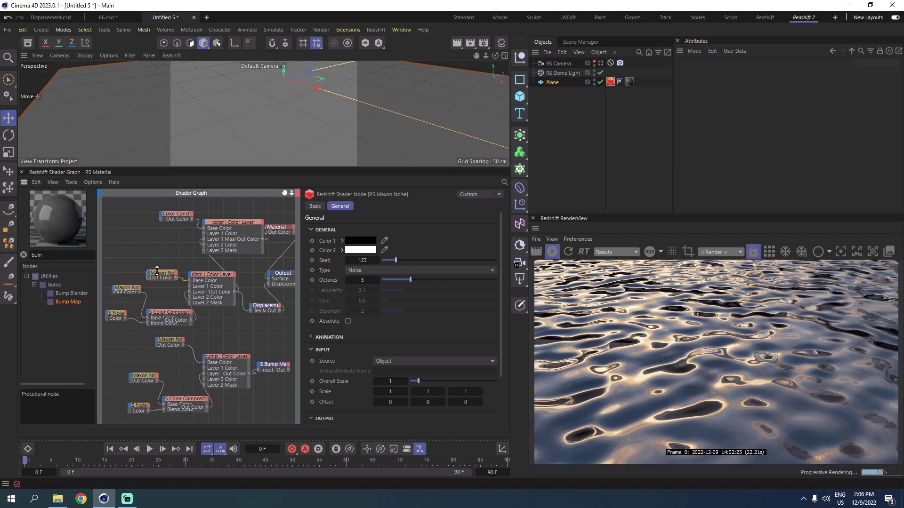
pyautogui.click(369, 270)
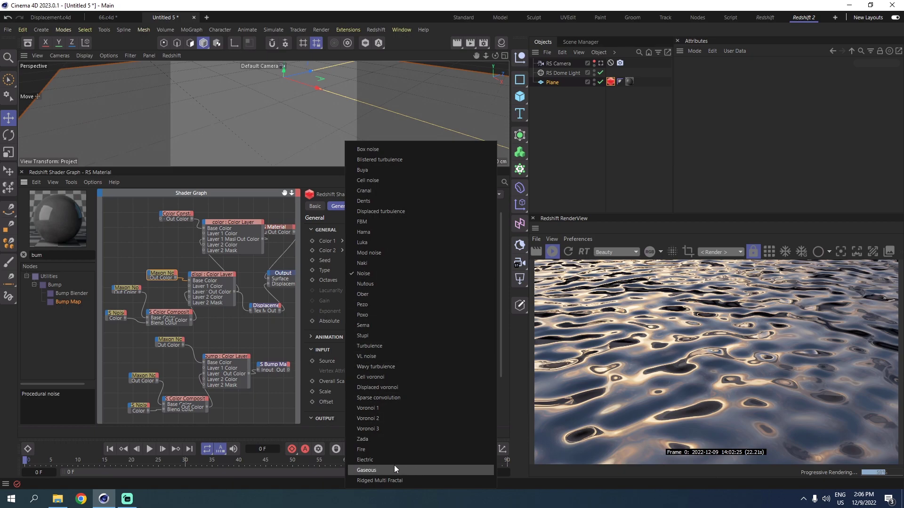
pyautogui.click(406, 367)
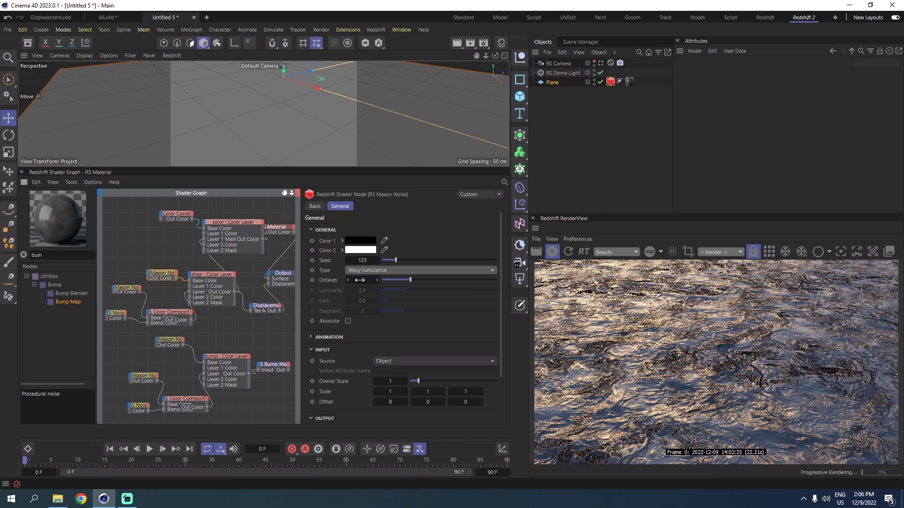
pyautogui.click(360, 281)
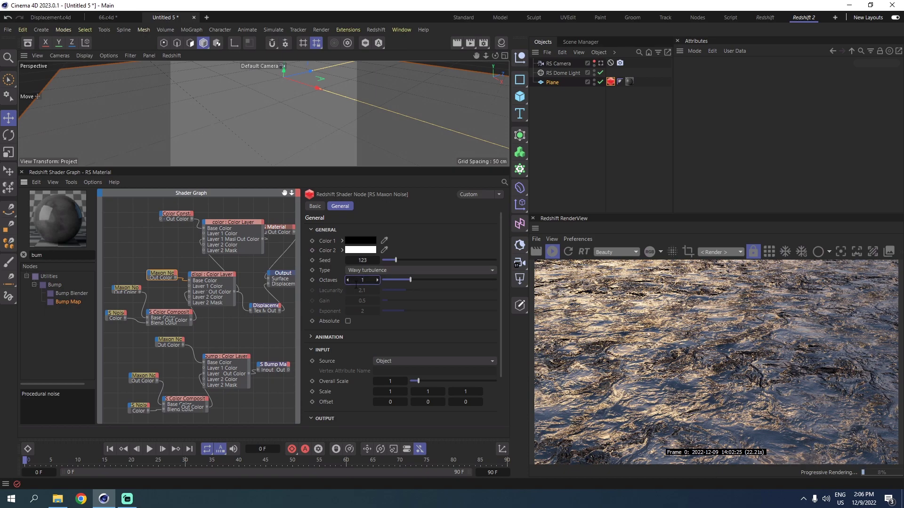
pyautogui.write('10')
pyautogui.press('Return')
# Step: Set the Overall Scale of the displ layer's Wavy turbulence noise to 1.1
pyautogui.scroll(-3, 363, 346)
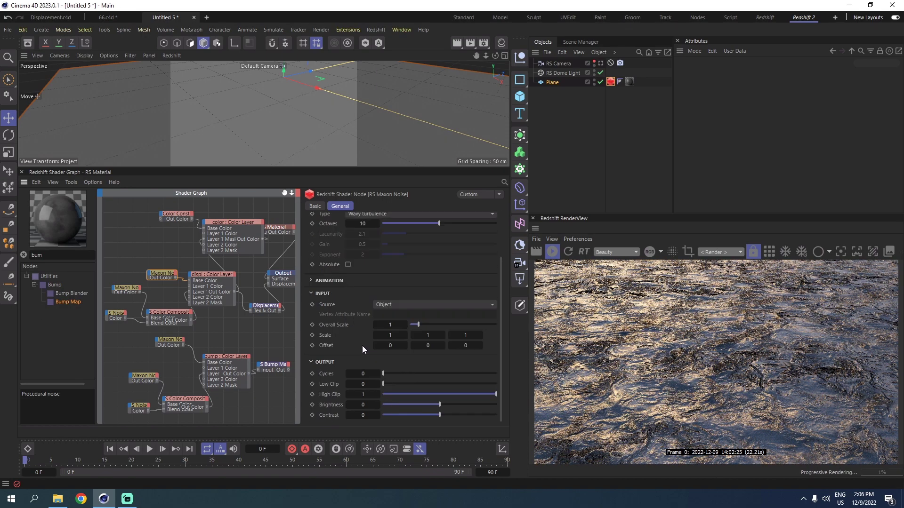
pyautogui.click(390, 323)
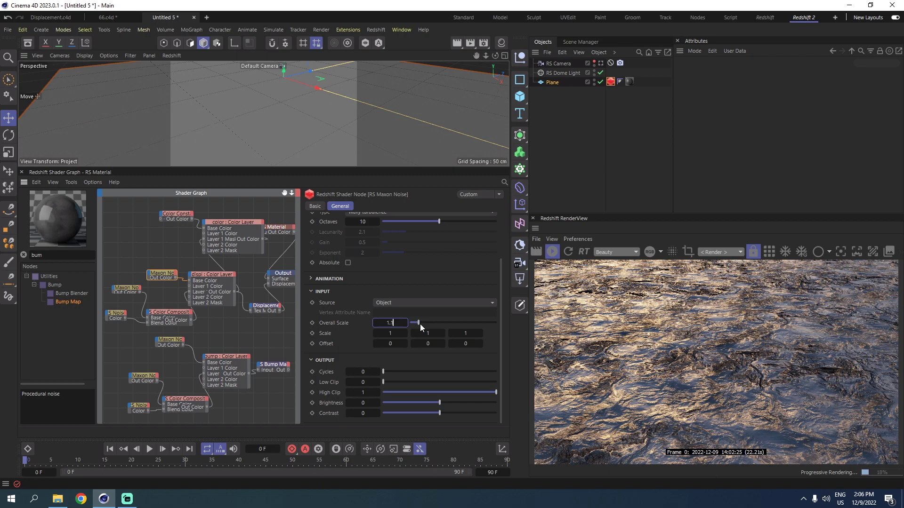
pyautogui.write('1.1')
pyautogui.press('Return')
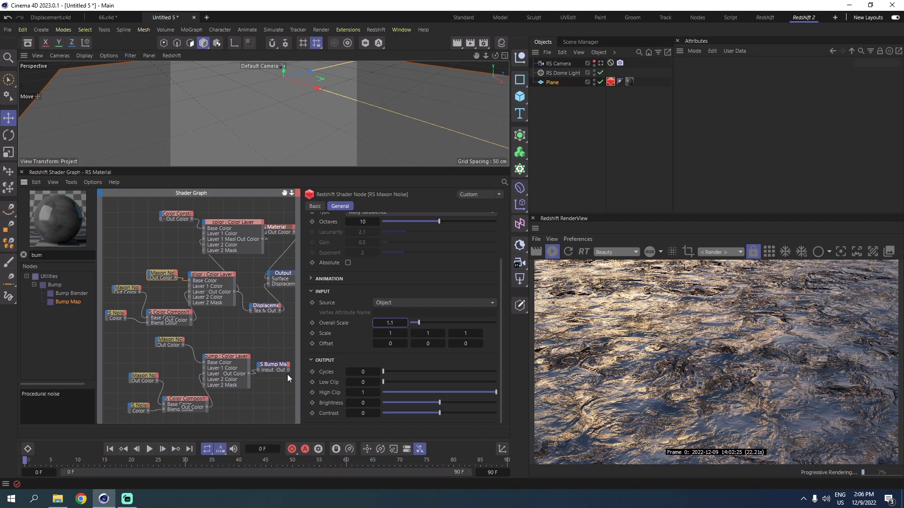
# Step: Give the Maxon Noise feeding the displ Color Composite an Overall Scale of 2, X Scale of 2 and Low Clip of 0.146
pyautogui.click(131, 289)
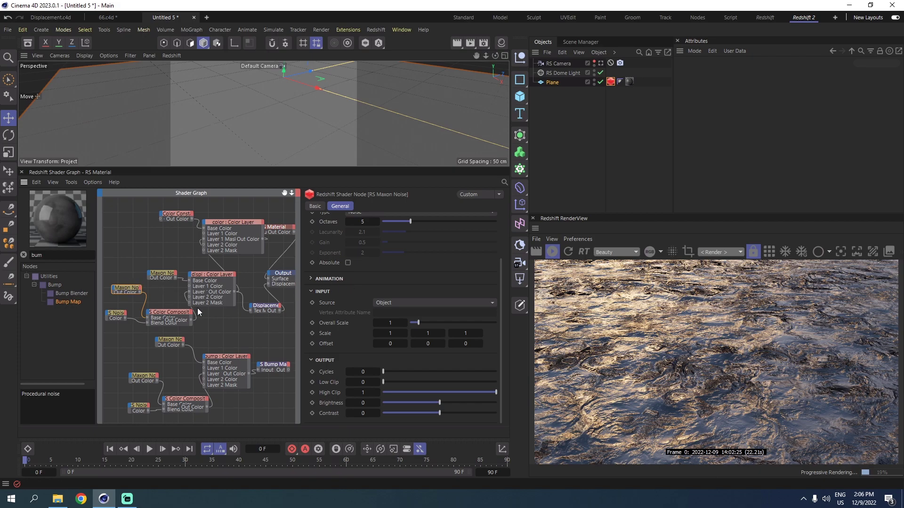
pyautogui.scroll(3, 363, 313)
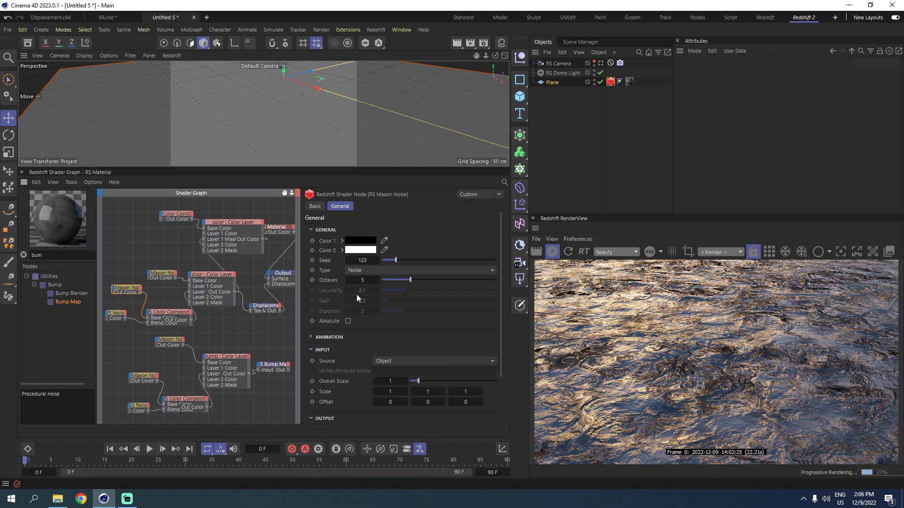
pyautogui.scroll(-3, 349, 302)
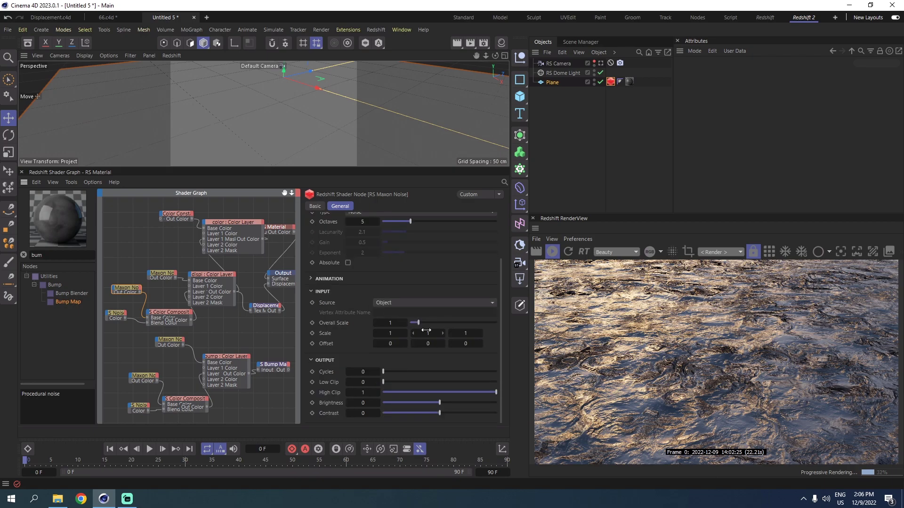
pyautogui.click(390, 323)
pyautogui.write('2')
pyautogui.press('Tab')
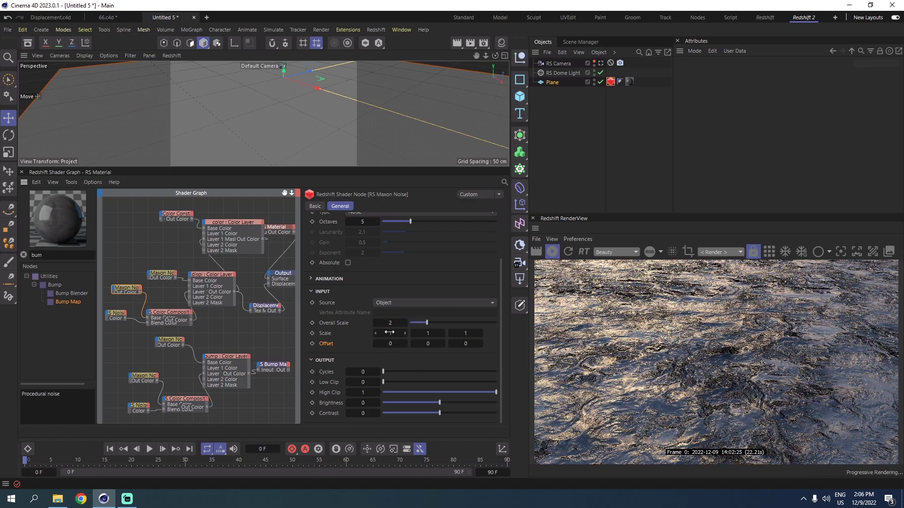
pyautogui.press('Return')
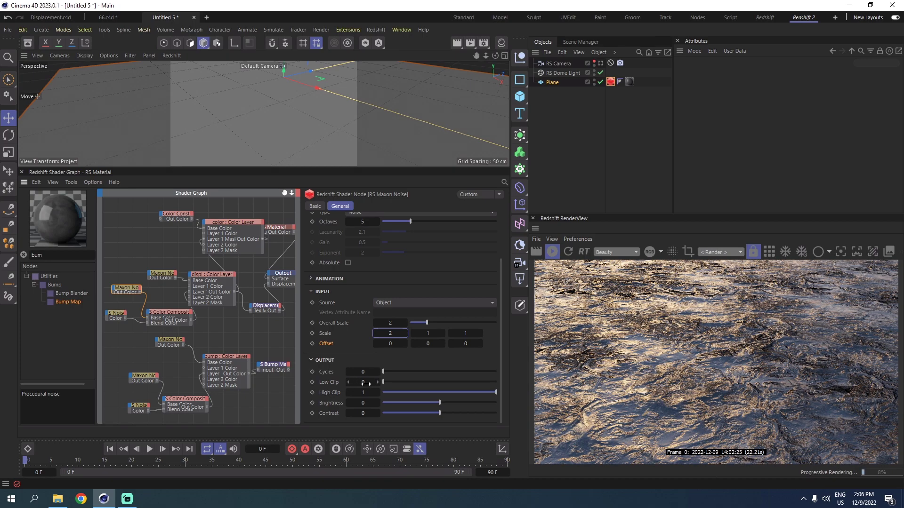
pyautogui.moveTo(384, 382); pyautogui.dragTo(400, 382)
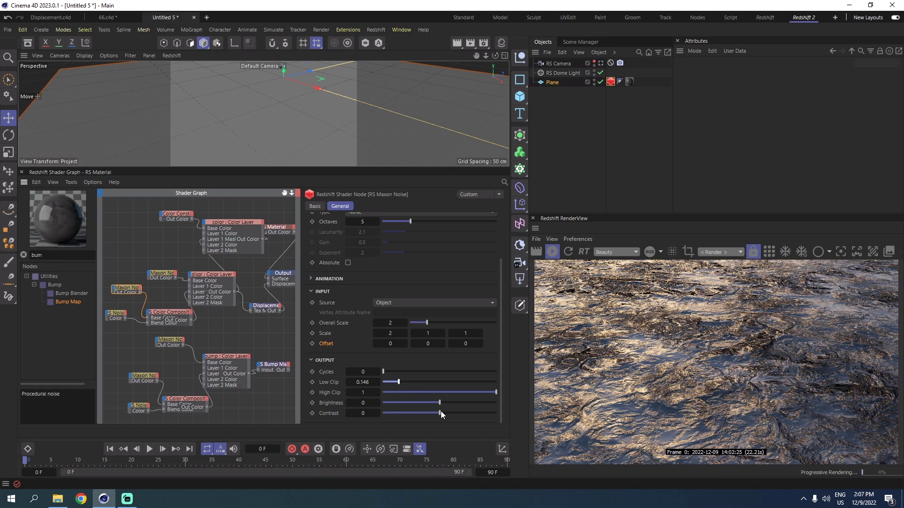
# Step: Set the High Clip to 0.829 and Contrast to 0.922 on the Maxon Noise feeding the displ Color Composite
pyautogui.moveTo(496, 393)
pyautogui.mouseDown()
pyautogui.moveTo(470, 393)
pyautogui.moveTo(477, 393)
pyautogui.mouseUp()
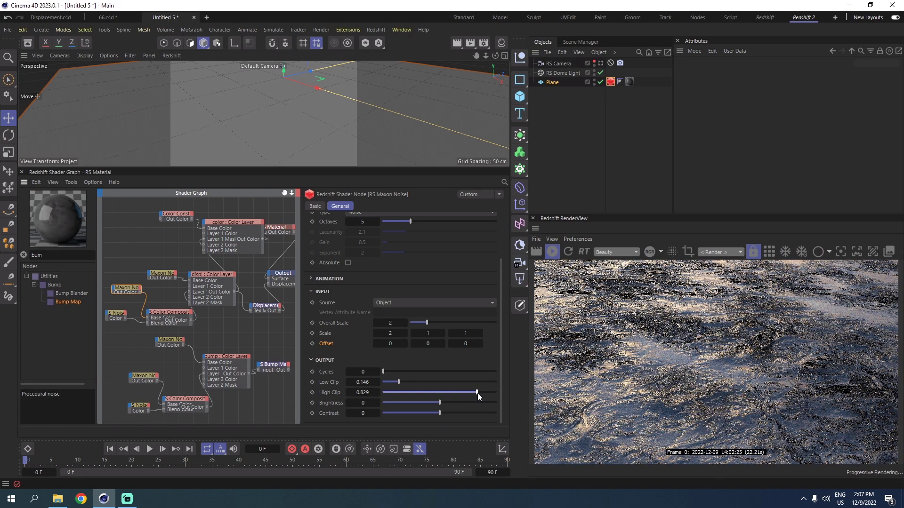
pyautogui.moveTo(443, 415); pyautogui.dragTo(492, 414)
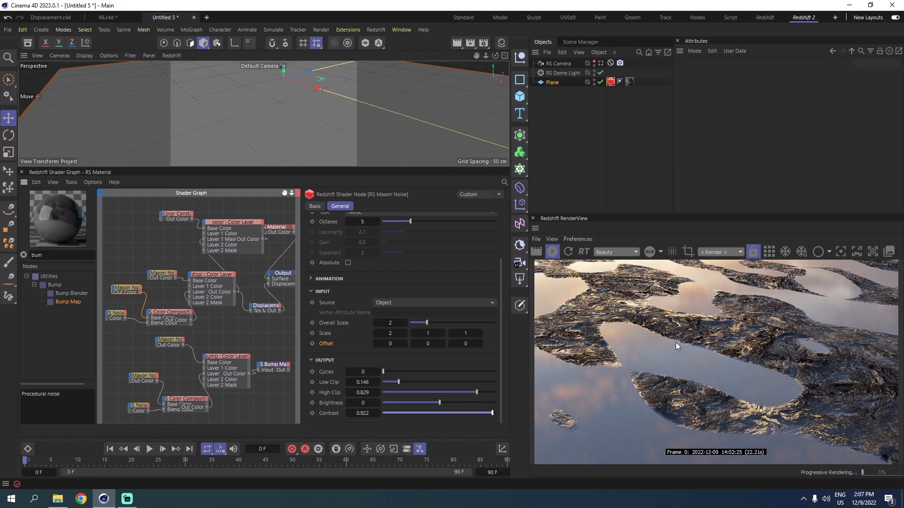
# Step: Set the RS Displacement node's New Range Min to -0.5 and New Range Max to 0.5
pyautogui.click(262, 308)
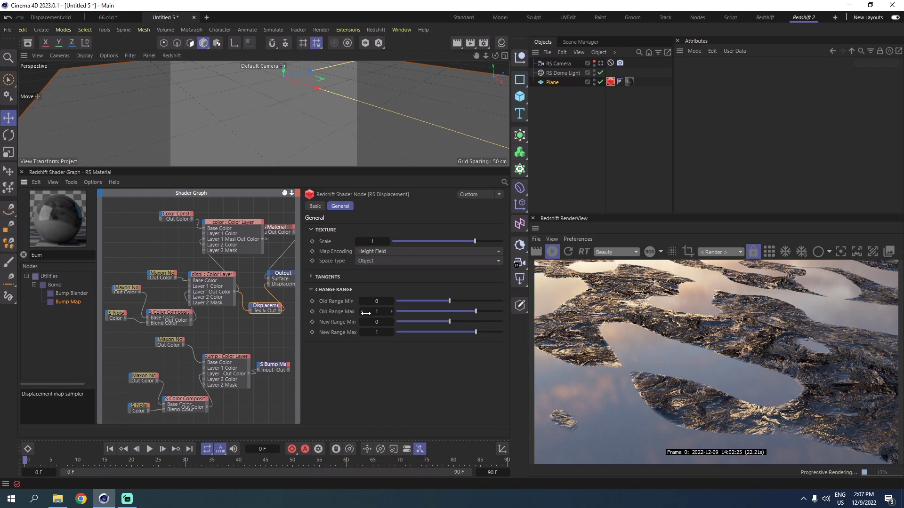
pyautogui.click(380, 323)
pyautogui.press('Tab')
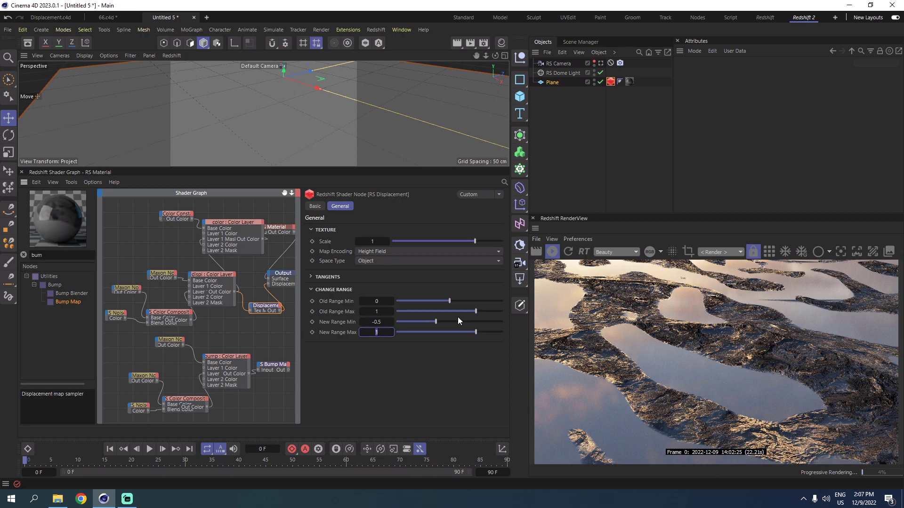
pyautogui.write('0.5')
pyautogui.press('Return')
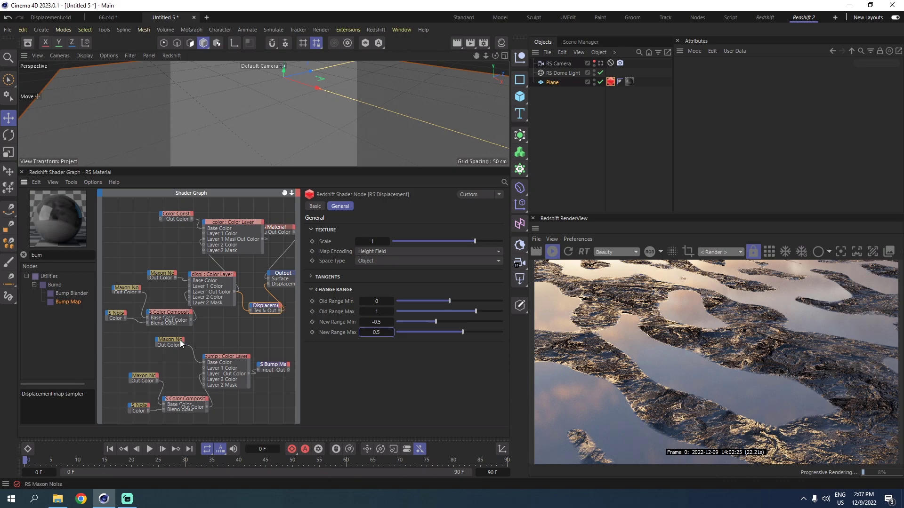
# Step: Shift the bump nodes, the RS Bump Map and the color layer nodes within the graph to expose the RS Material node
pyautogui.click(121, 315)
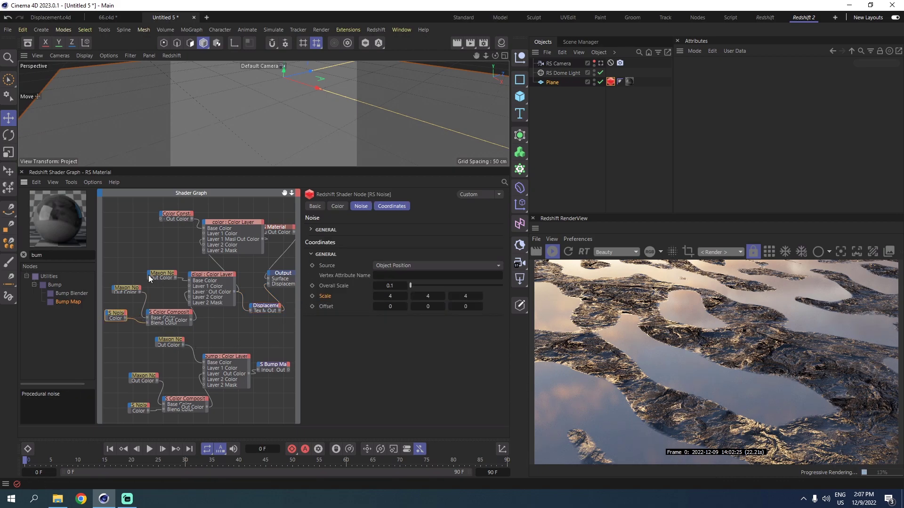
pyautogui.click(130, 288)
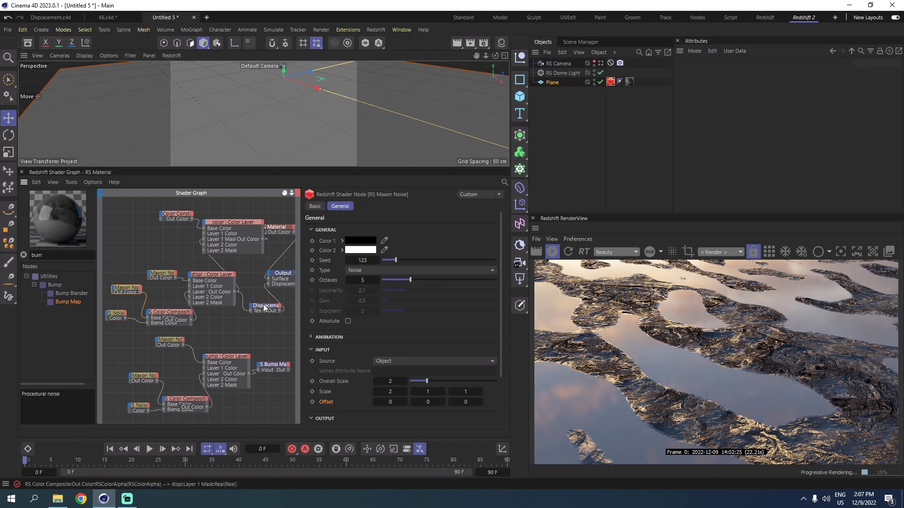
pyautogui.click(165, 343)
pyautogui.moveTo(165, 342); pyautogui.dragTo(145, 346)
pyautogui.moveTo(283, 366); pyautogui.dragTo(266, 349)
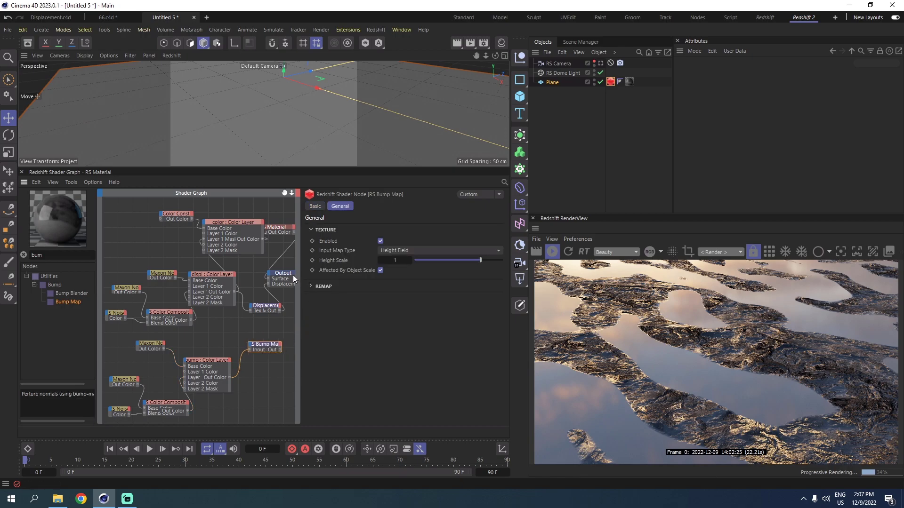
pyautogui.moveTo(248, 258); pyautogui.dragTo(182, 220)
# Step: Connect the RS Bump Map output to the RS Material's Overall Bump Input
pyautogui.moveTo(281, 349); pyautogui.dragTo(252, 227)
pyautogui.moveTo(293, 331)
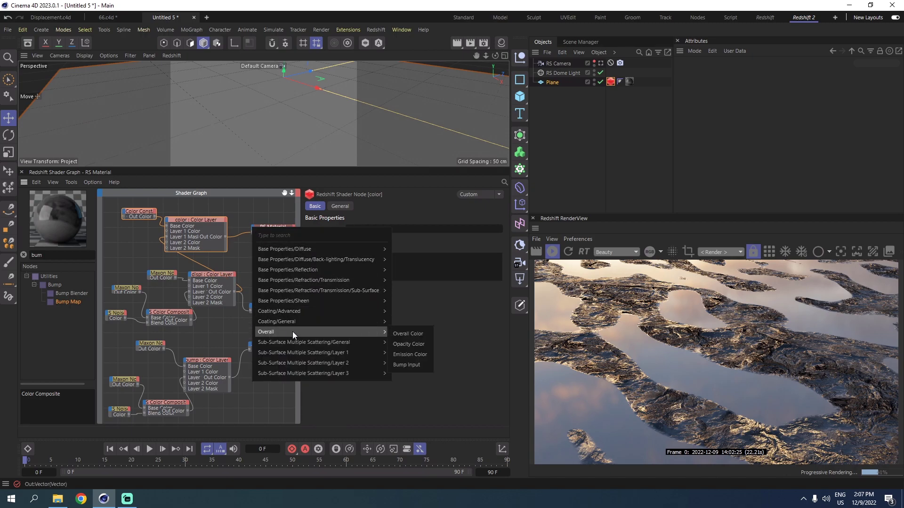
pyautogui.click(416, 366)
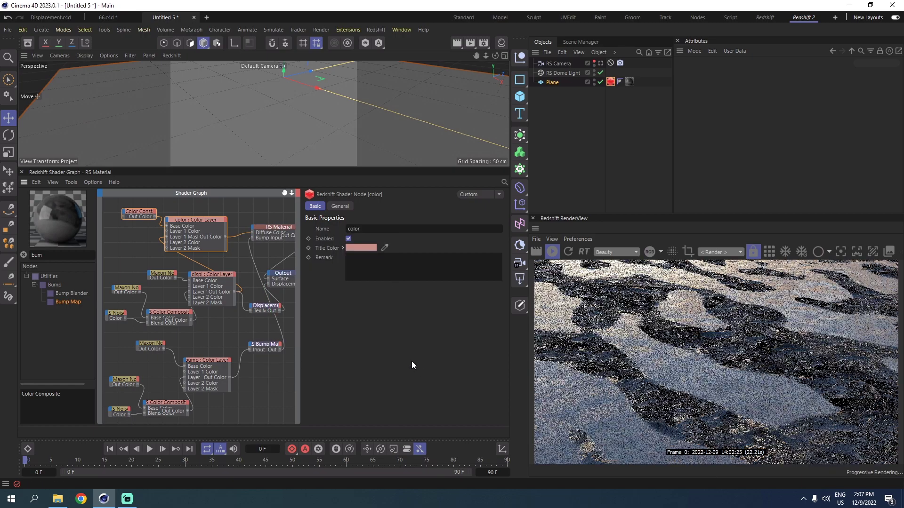
# Step: Set the Maxon Noise on the bump layer's Base Color to Gaseous with 8 octaves and an Overall Scale of 0.1
pyautogui.click(151, 346)
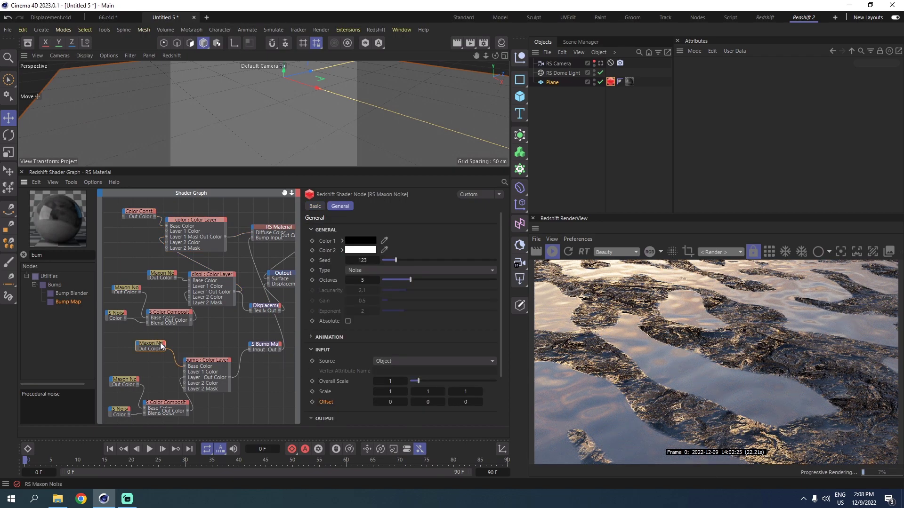
pyautogui.click(367, 271)
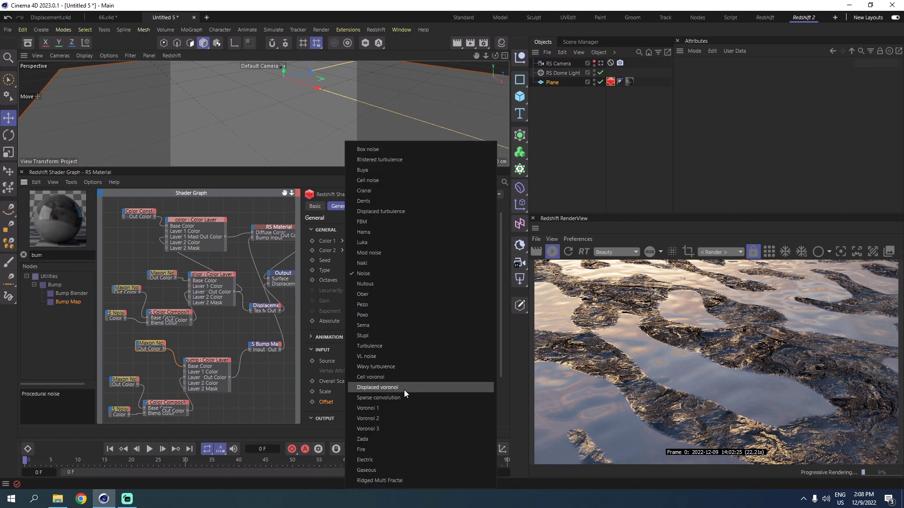
pyautogui.click(388, 470)
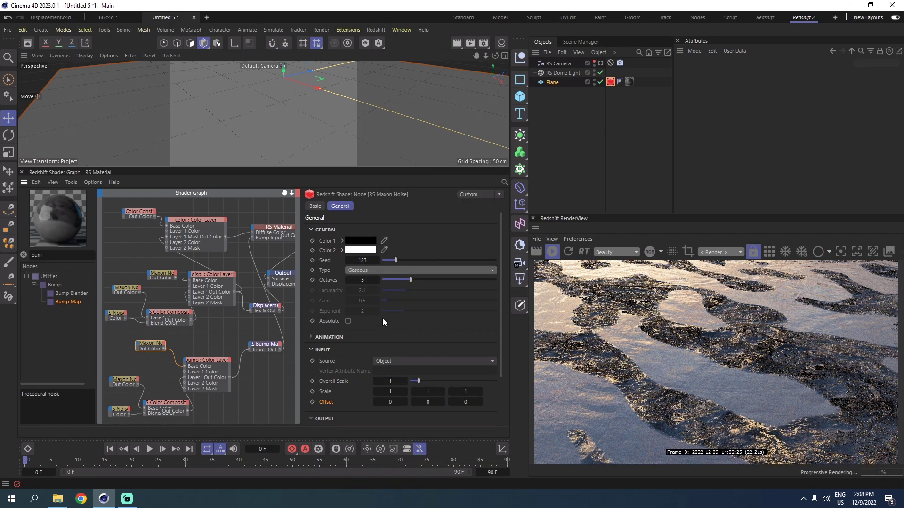
pyautogui.press('Return')
pyautogui.scroll(-3, 352, 352)
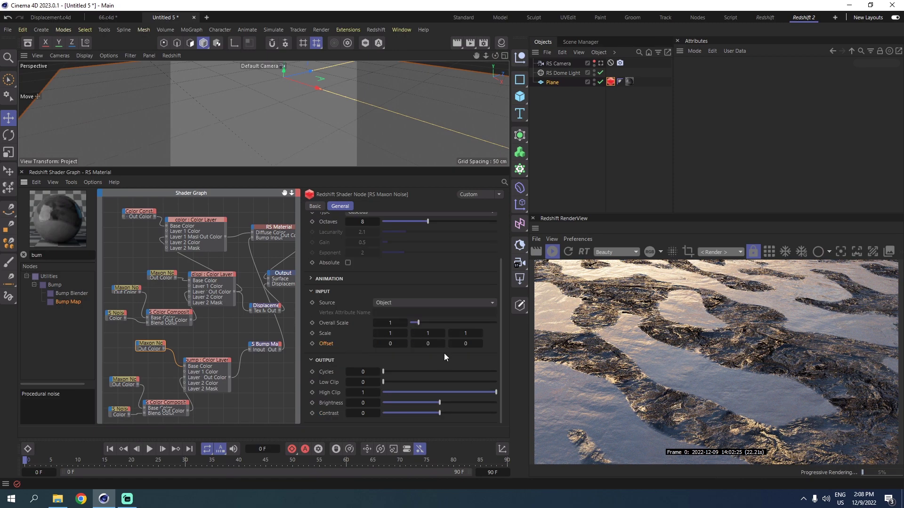
pyautogui.click(398, 324)
pyautogui.press('Return')
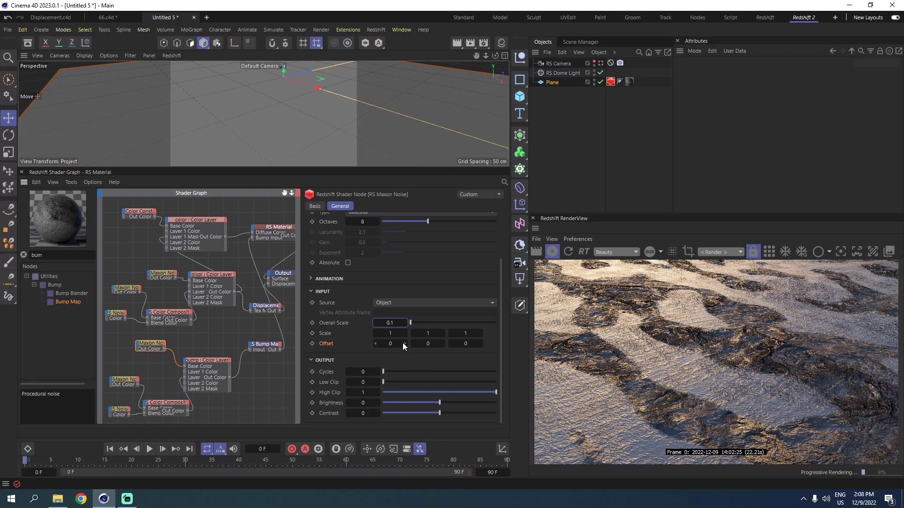
# Step: Adjust the bump layer's Gaseous noise output to Cycles 0.31, Low Clip 0.056 and High Clip 0.776
pyautogui.click(363, 372)
pyautogui.moveTo(384, 372); pyautogui.dragTo(386, 371)
pyautogui.moveTo(386, 383); pyautogui.dragTo(389, 381)
pyautogui.moveTo(495, 392); pyautogui.dragTo(472, 397)
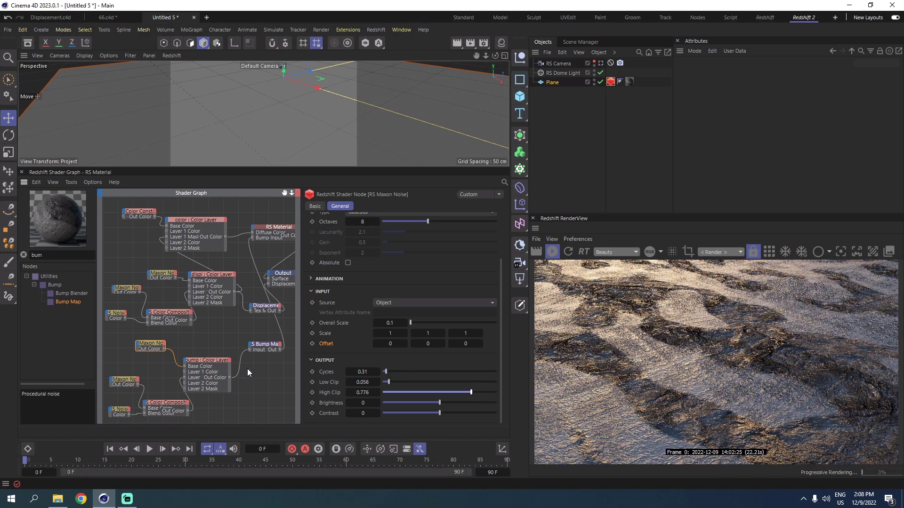
# Step: Give the Maxon Noise feeding the bump Color Composite an Overall Scale of 2 and an X Scale of 2
pyautogui.moveTo(132, 382); pyautogui.dragTo(131, 375)
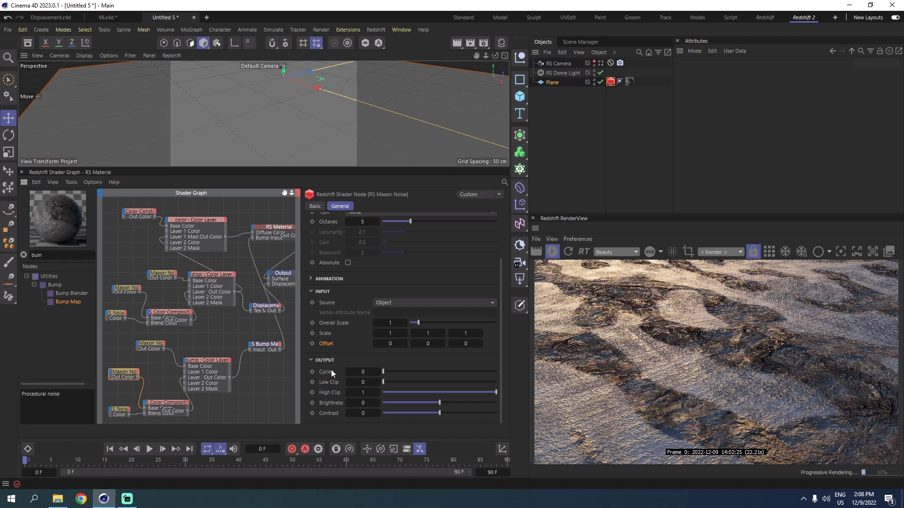
pyautogui.doubleClick(390, 324)
pyautogui.write('2')
pyautogui.doubleClick(391, 333)
pyautogui.write('2')
# Step: Set the bump Color Composite's Maxon Noise to Cycles 0, Low Clip 0.146, High Clip 0.817 and Contrast 0.824
pyautogui.click(422, 372)
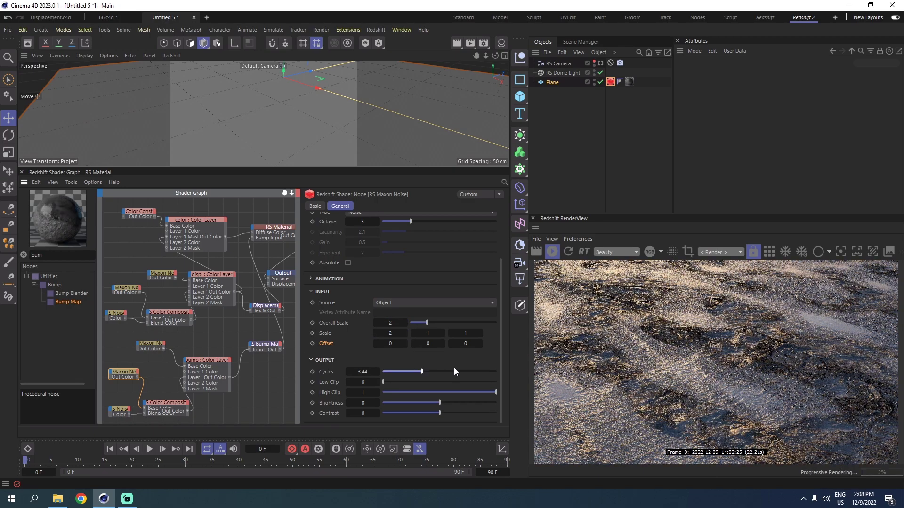
pyautogui.moveTo(419, 371); pyautogui.dragTo(336, 366)
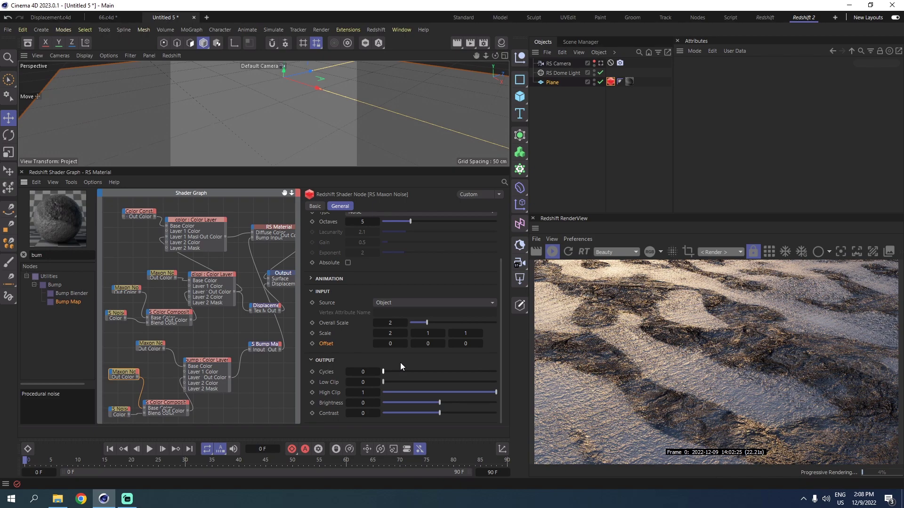
pyautogui.moveTo(385, 382); pyautogui.dragTo(399, 383)
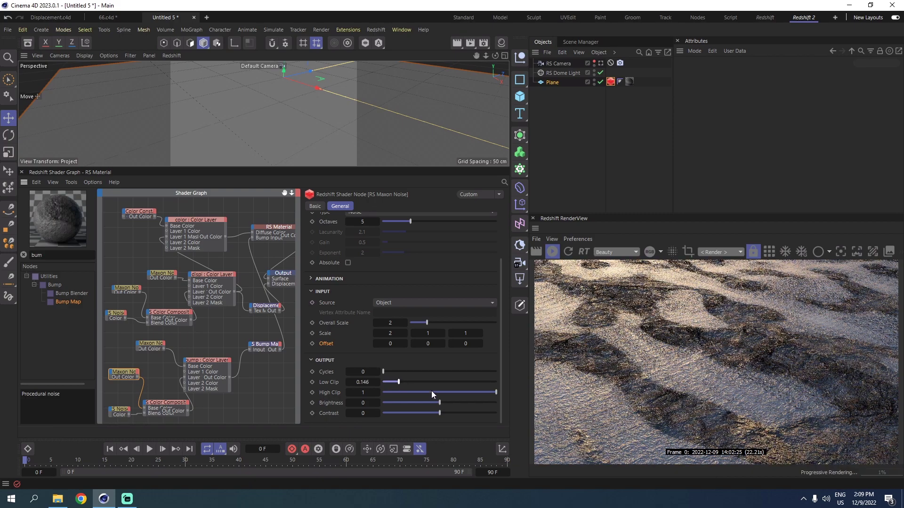
pyautogui.moveTo(481, 393); pyautogui.dragTo(456, 413)
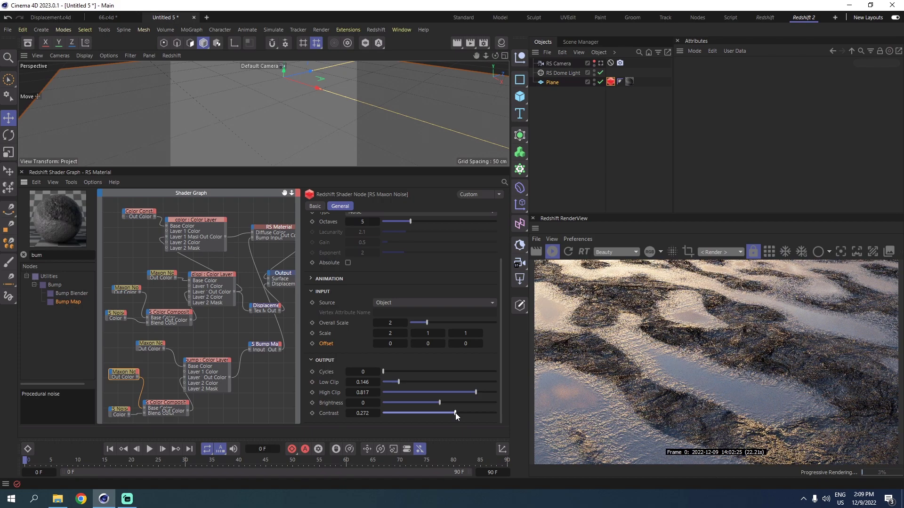
pyautogui.moveTo(456, 413); pyautogui.dragTo(487, 412)
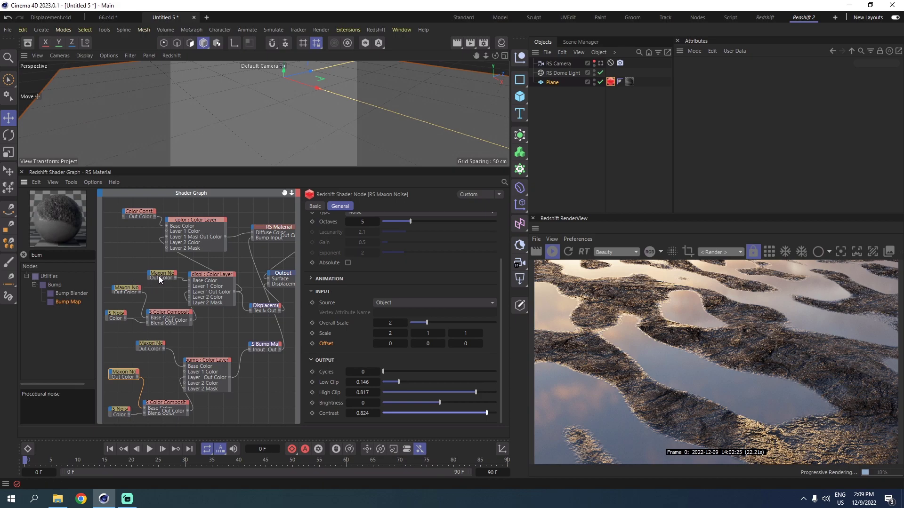
# Step: Set the Contrast of the Maxon Noise feeding the displ Color Composite to 0.806
pyautogui.click(120, 290)
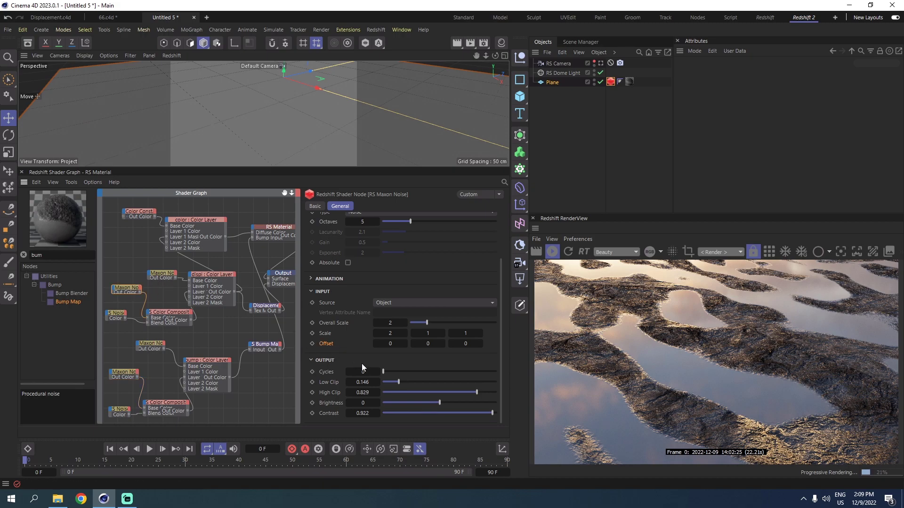
pyautogui.moveTo(487, 413)
pyautogui.mouseDown()
pyautogui.moveTo(460, 416)
pyautogui.moveTo(486, 414)
pyautogui.mouseUp()
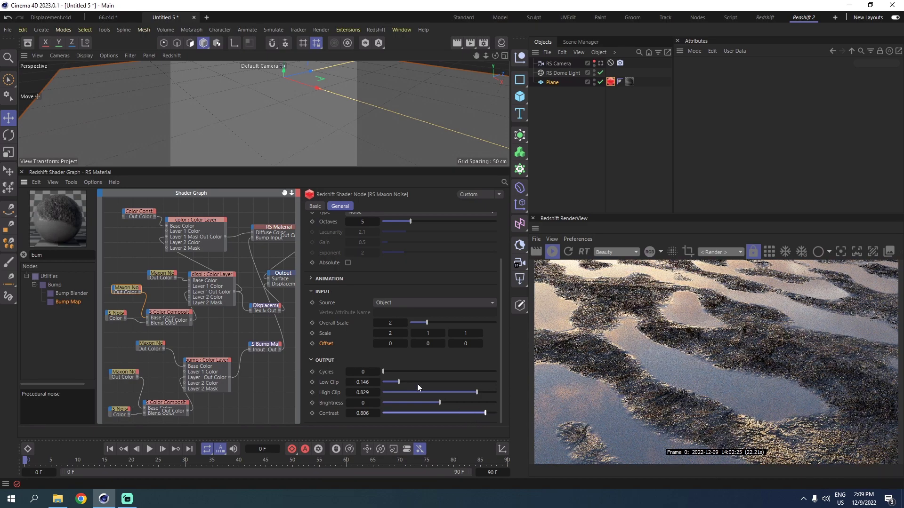
pyautogui.click(266, 306)
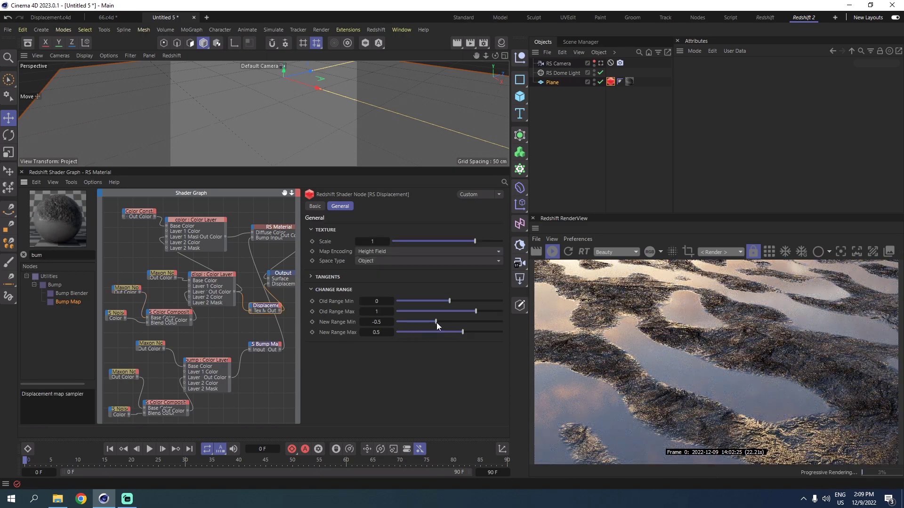
pyautogui.click(461, 332)
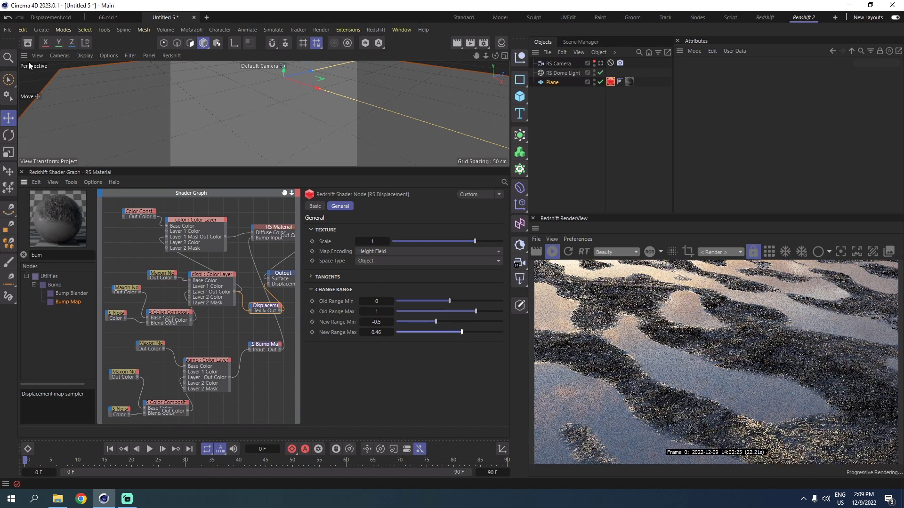
pyautogui.click(8, 18)
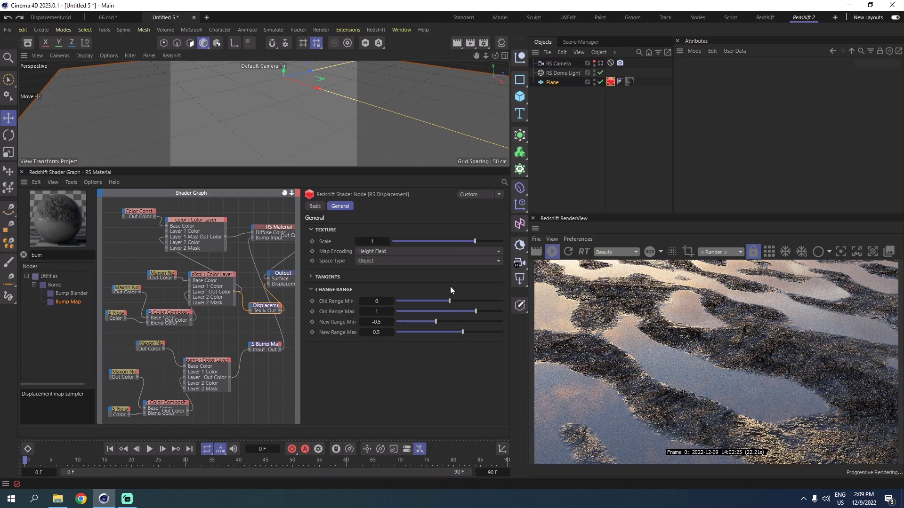
# Step: Set the Plane's Width Segments and Height Segments to 800 each
pyautogui.click(552, 83)
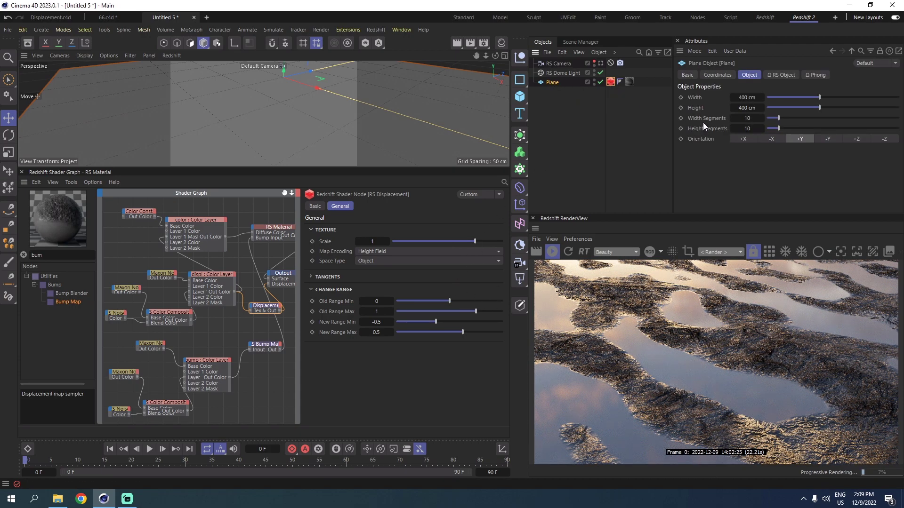
pyautogui.click(742, 118)
pyautogui.write('800')
pyautogui.press('Tab')
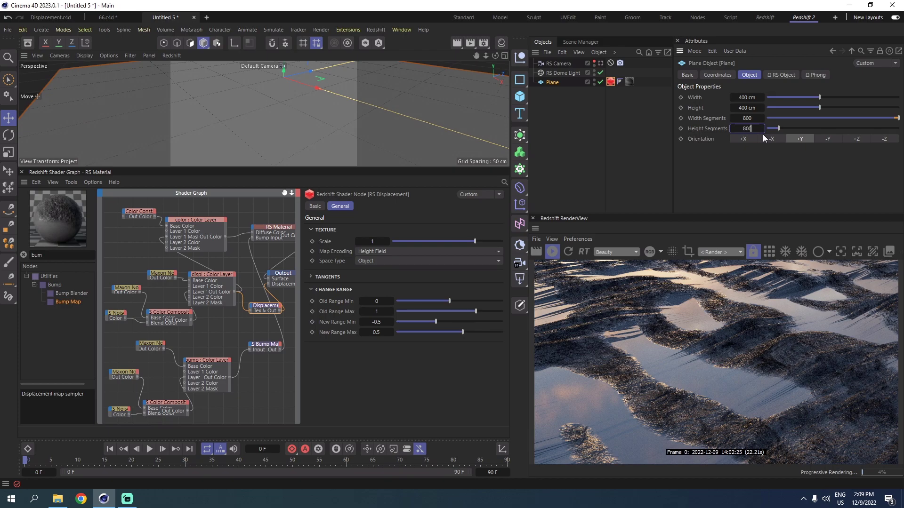
pyautogui.write('800')
pyautogui.press('Return')
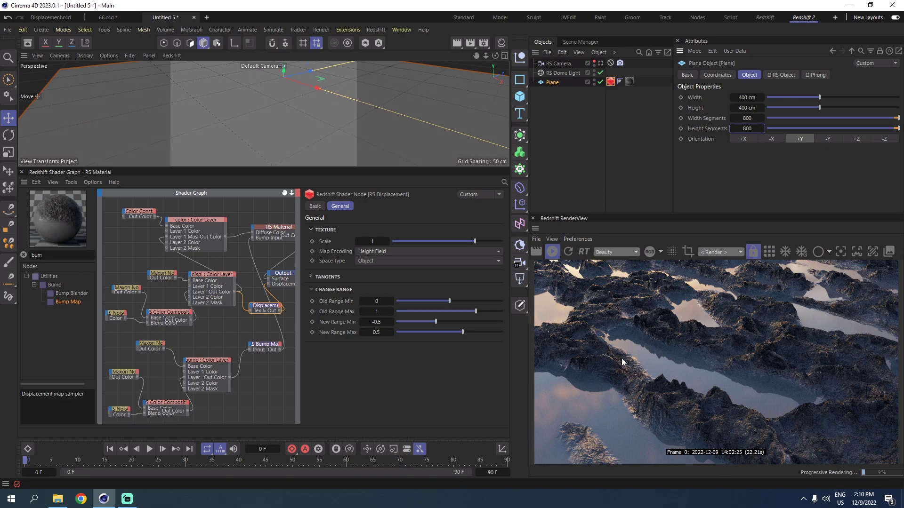
# Step: Set the displ Color Composite's Maxon Noise to Low Clip 0.15, High Clip 0.36 and Contrast 0.05
pyautogui.click(120, 293)
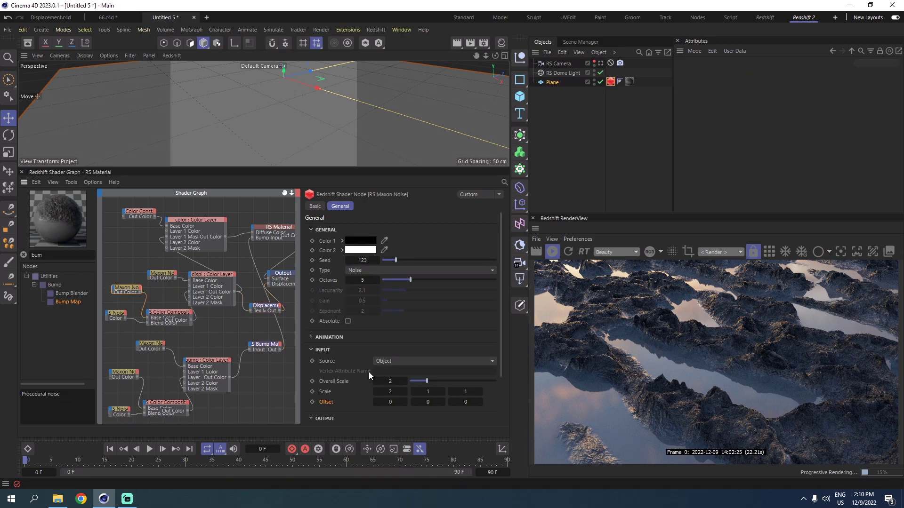
pyautogui.scroll(-3, 374, 375)
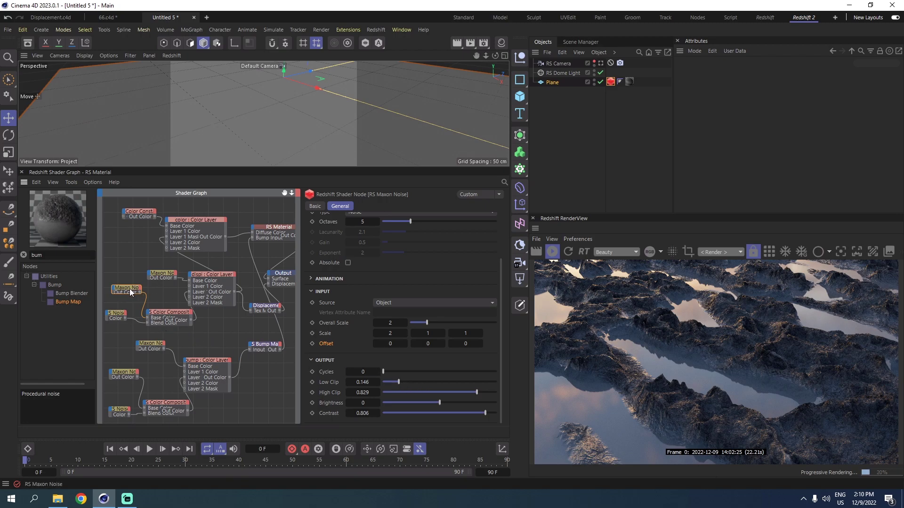
pyautogui.moveTo(131, 288); pyautogui.dragTo(124, 293)
pyautogui.moveTo(419, 382); pyautogui.dragTo(400, 383)
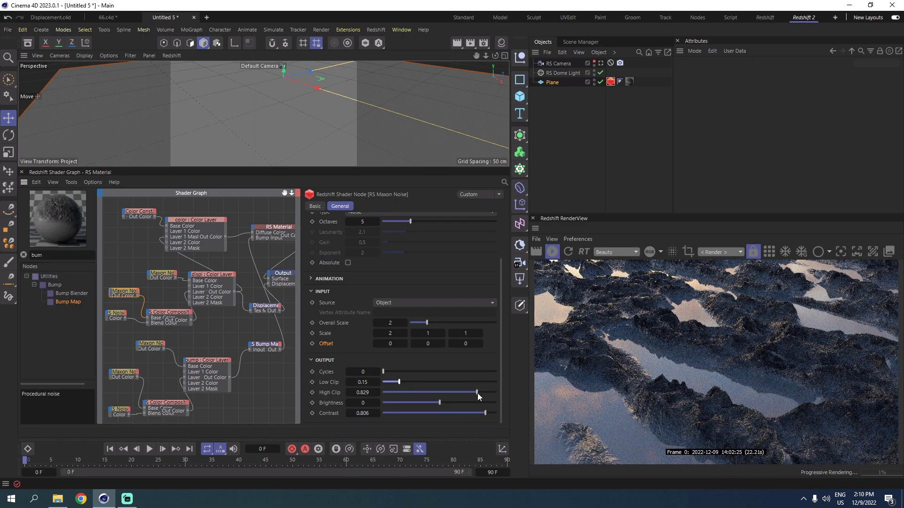
pyautogui.moveTo(478, 394); pyautogui.dragTo(423, 392)
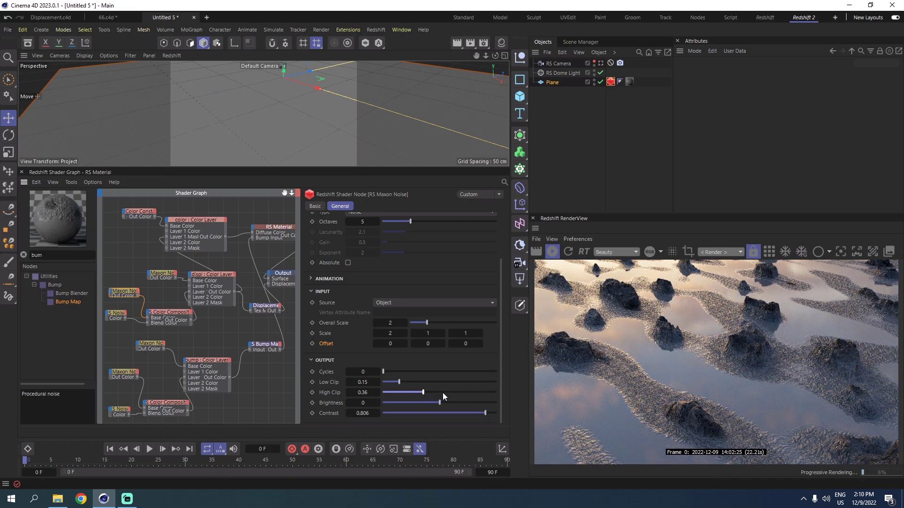
pyautogui.moveTo(475, 413); pyautogui.dragTo(443, 413)
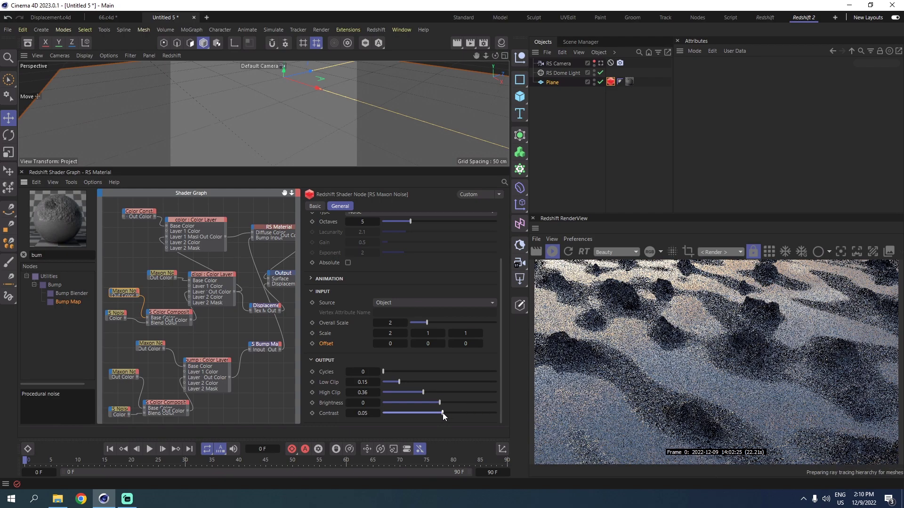
# Step: Set the Maxon Noise feeding the displ Color Composite to High Clip 0.829 and Contrast 0.806
pyautogui.moveTo(444, 413); pyautogui.dragTo(513, 414)
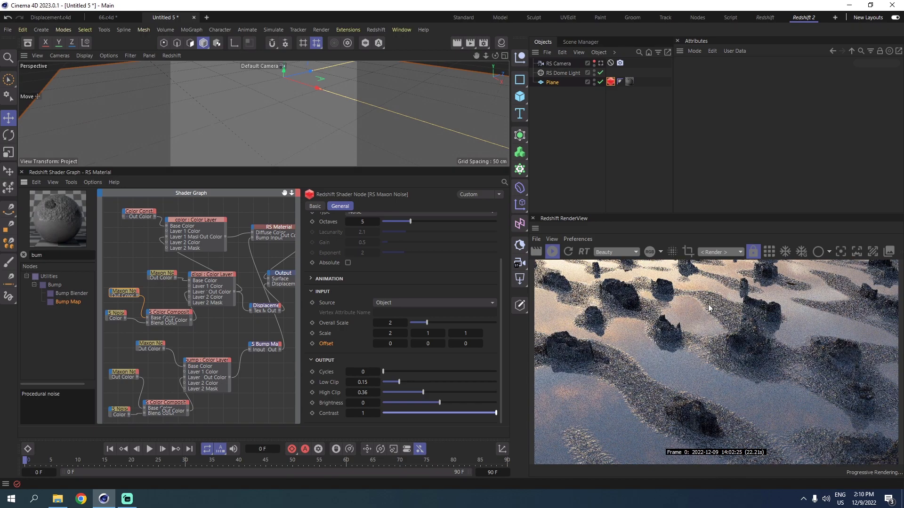
pyautogui.moveTo(496, 414); pyautogui.dragTo(479, 391)
pyautogui.click(453, 392)
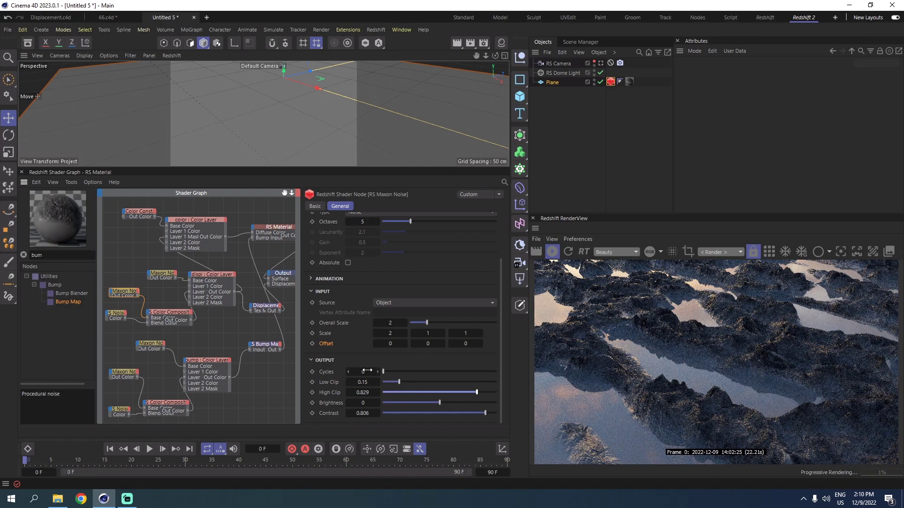
# Step: Set the bump Color Composite's Maxon Noise to Low Clip 0.163 and High Clip 0.492
pyautogui.click(147, 345)
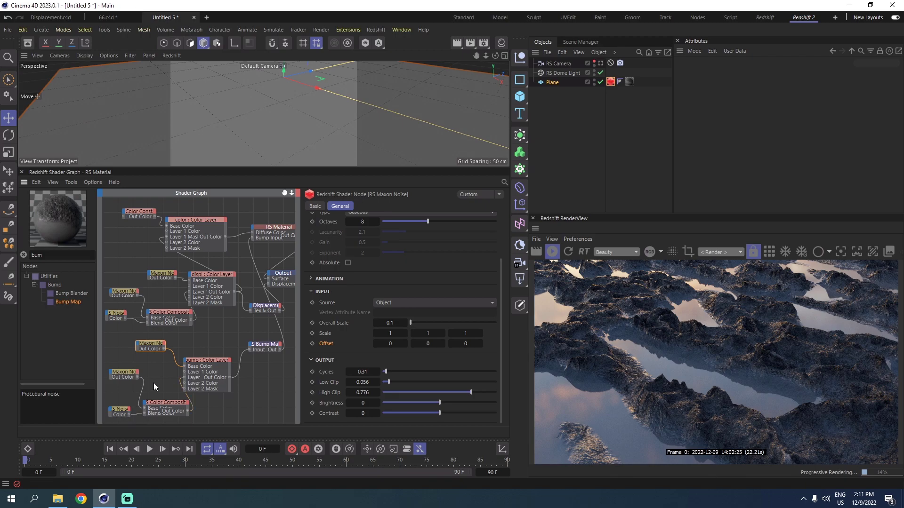
pyautogui.click(118, 375)
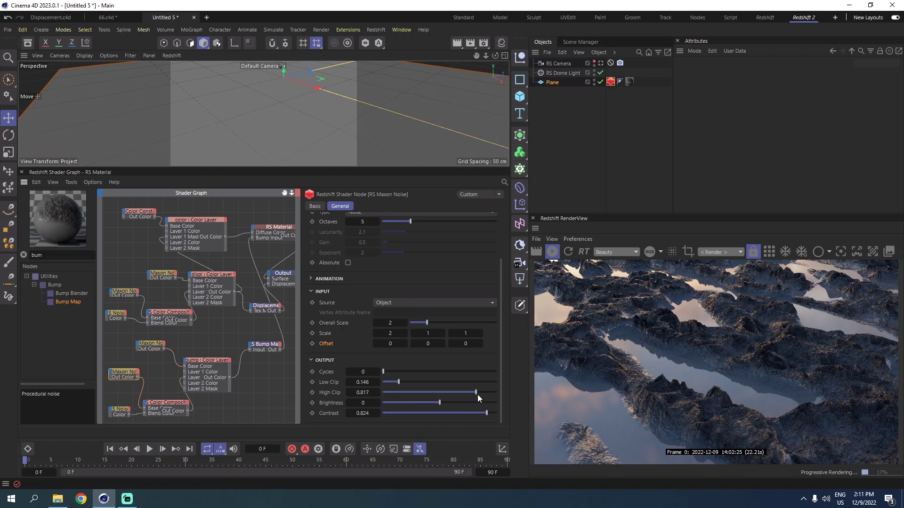
pyautogui.moveTo(477, 393); pyautogui.dragTo(438, 383)
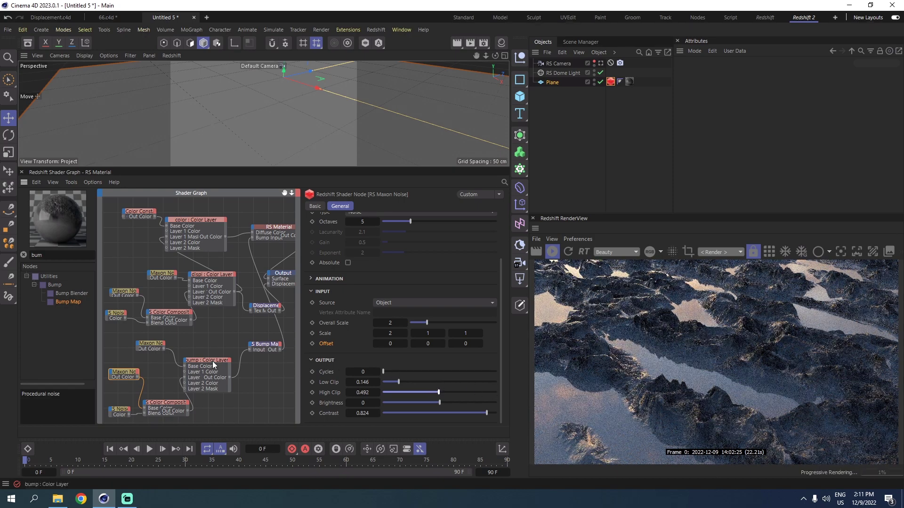
pyautogui.moveTo(400, 380); pyautogui.dragTo(471, 387)
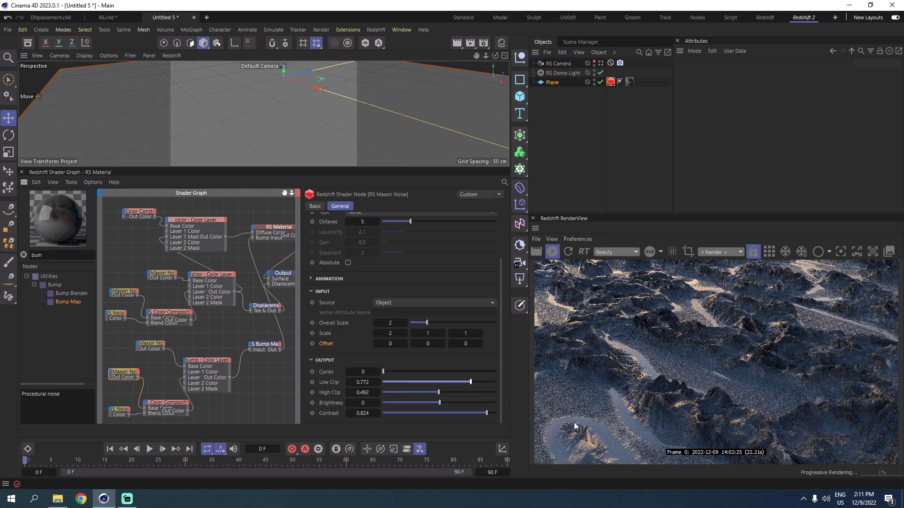
pyautogui.moveTo(470, 380); pyautogui.dragTo(403, 376)
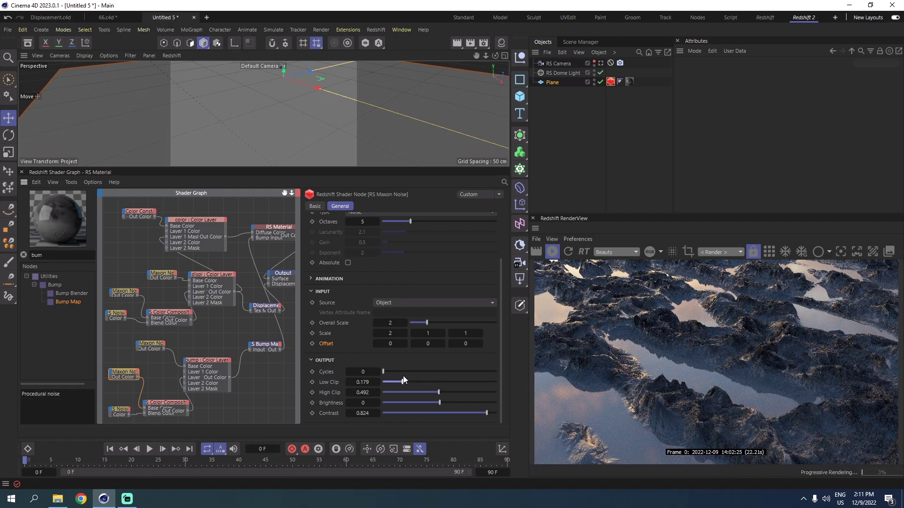
pyautogui.moveTo(403, 376); pyautogui.dragTo(402, 379)
# Step: Move the color nodes clear of the others, preview image 81735 in the Tutos Recources folder and bring it into the shader graph as a texture
pyautogui.scroll(-3, 151, 331)
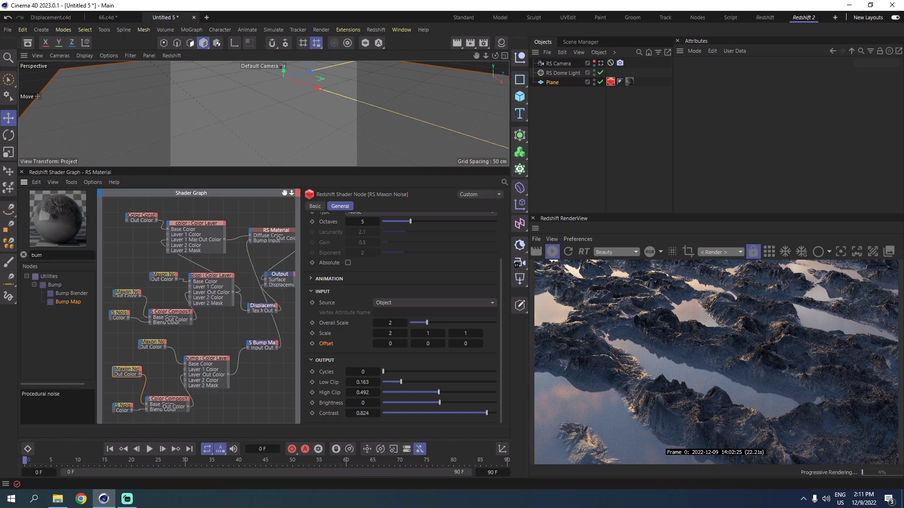
pyautogui.moveTo(164, 215); pyautogui.dragTo(250, 264)
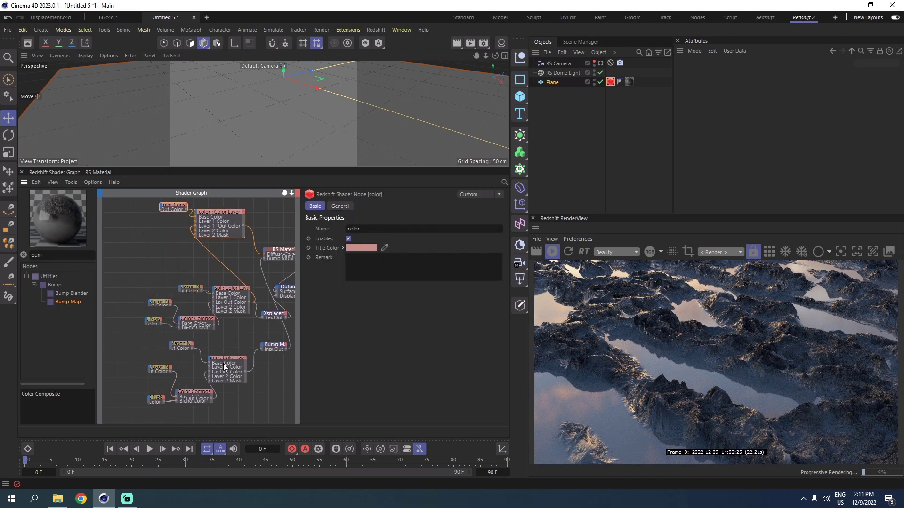
pyautogui.click(58, 499)
pyautogui.doubleClick(315, 176)
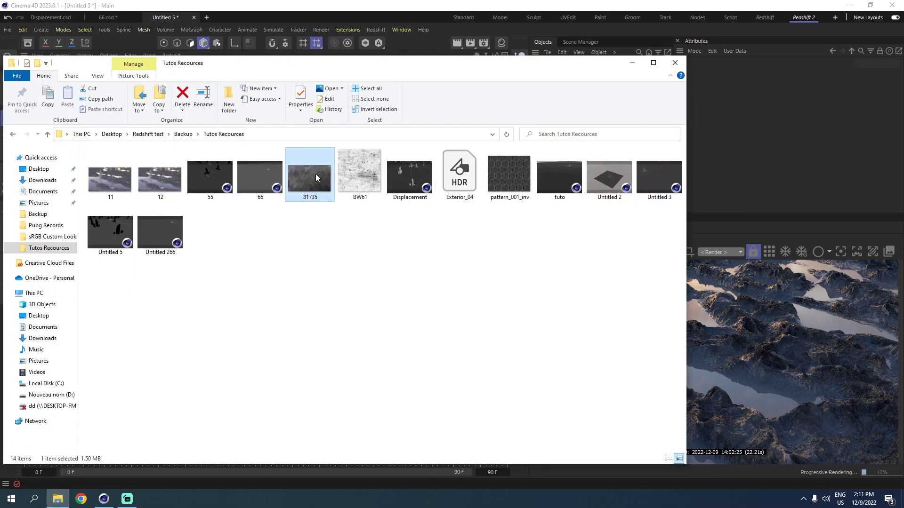
pyautogui.scroll(2, 505, 145)
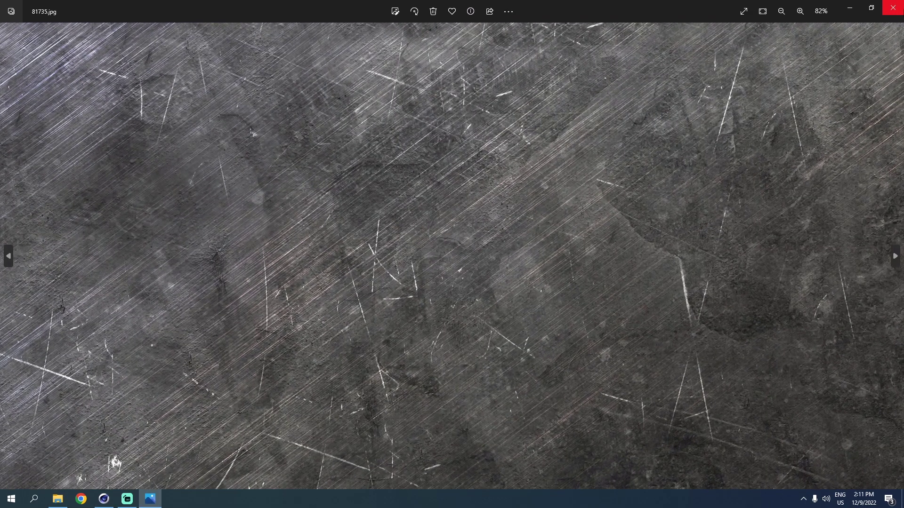
pyautogui.click(893, 7)
pyautogui.moveTo(311, 178); pyautogui.dragTo(129, 254)
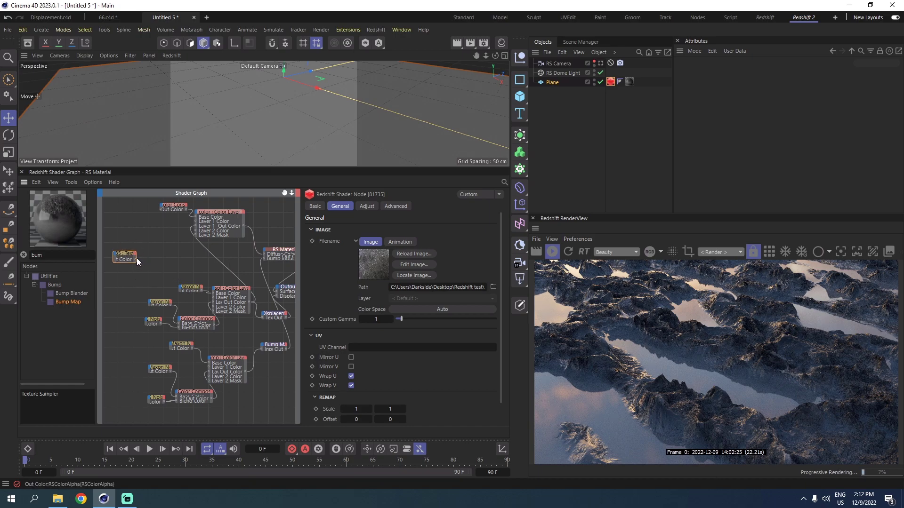
# Step: Add a TriPlanar node fed by the 81735 texture and connect its output to the color layer's Layer 1 Color
pyautogui.doubleClick(37, 255)
pyautogui.write('tr')
pyautogui.moveTo(57, 344); pyautogui.dragTo(134, 253)
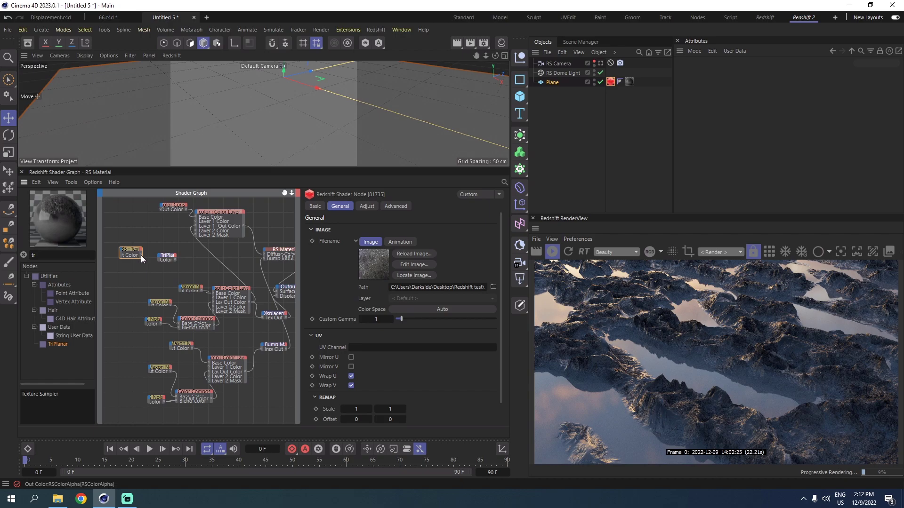
pyautogui.moveTo(161, 256); pyautogui.dragTo(184, 249)
pyautogui.click(217, 275)
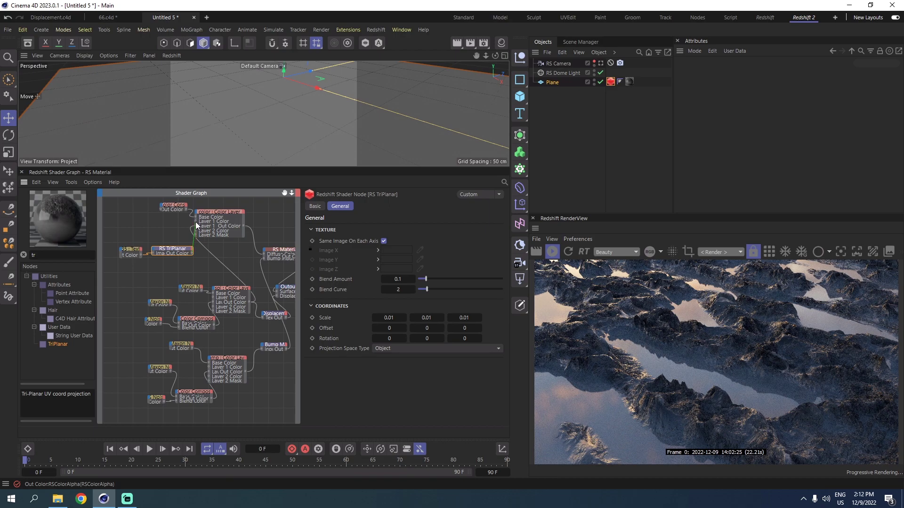
pyautogui.moveTo(196, 221); pyautogui.dragTo(196, 221)
# Step: Shift the texture and TriPlanar nodes aside, enable Mirror U and Mirror V on the 81735 texture and set its remap Scale to 3
pyautogui.click(142, 252)
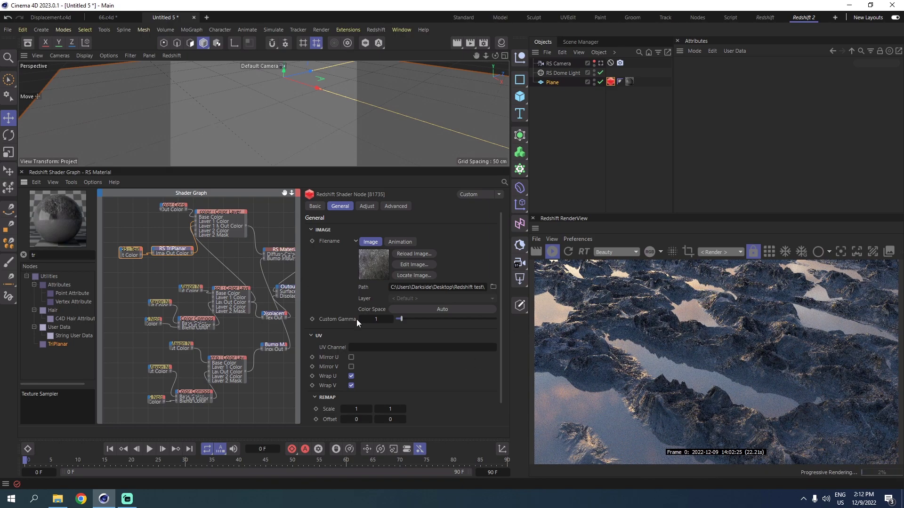
pyautogui.moveTo(136, 254); pyautogui.dragTo(120, 269)
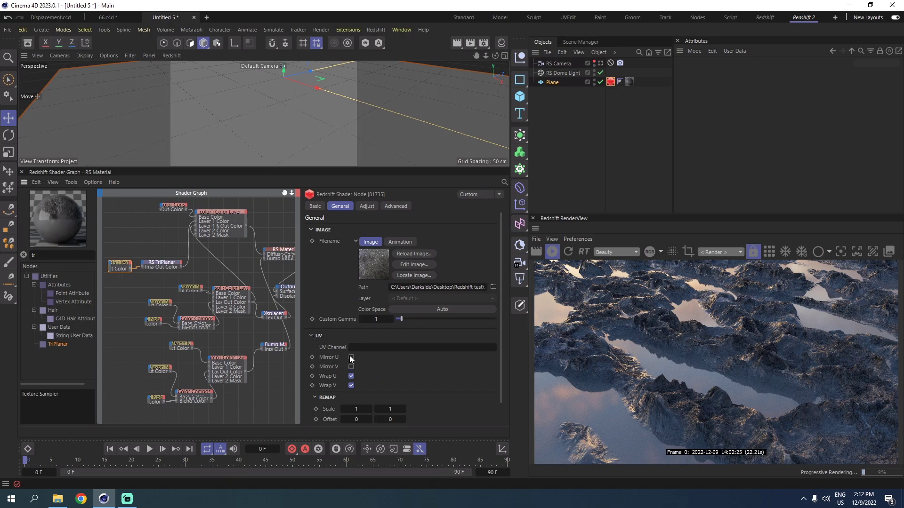
pyautogui.moveTo(352, 357); pyautogui.dragTo(352, 367)
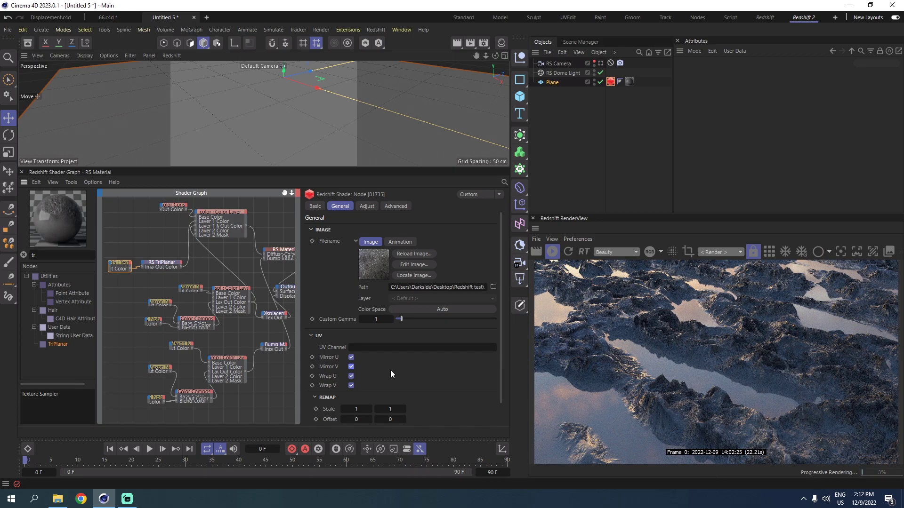
pyautogui.scroll(-1, 395, 369)
pyautogui.click(360, 386)
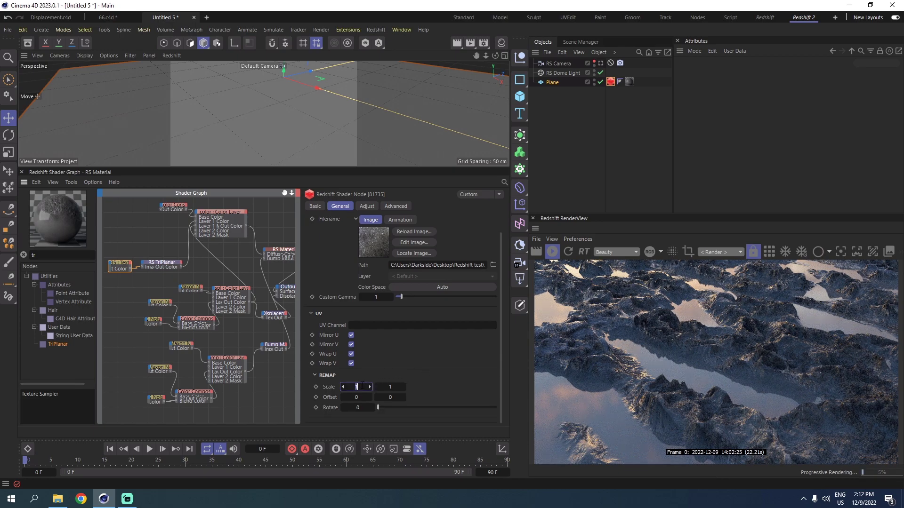
pyautogui.write('3')
pyautogui.press('Return')
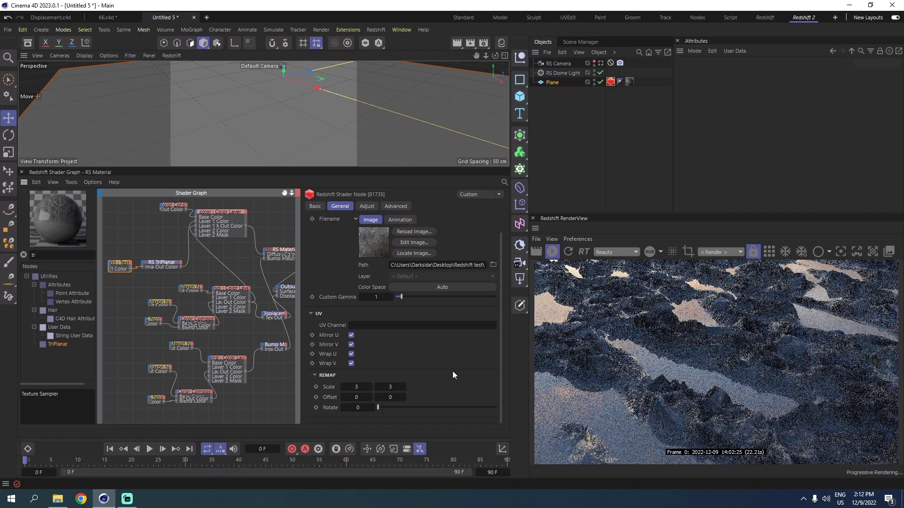
# Step: Set the RS TriPlanar's coordinate Scale to 0.001, 0.1 and 0.001
pyautogui.click(168, 263)
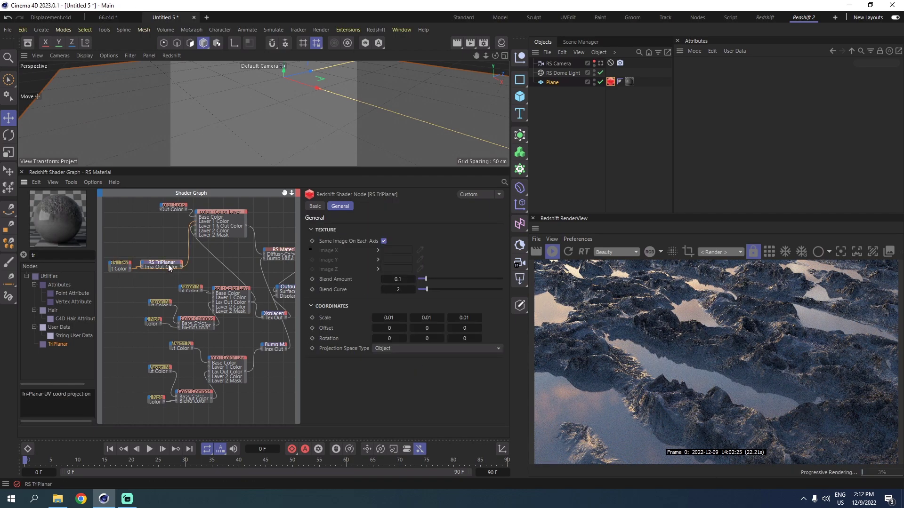
pyautogui.click(390, 318)
pyautogui.write('0')
pyautogui.press('Tab')
pyautogui.write('.0')
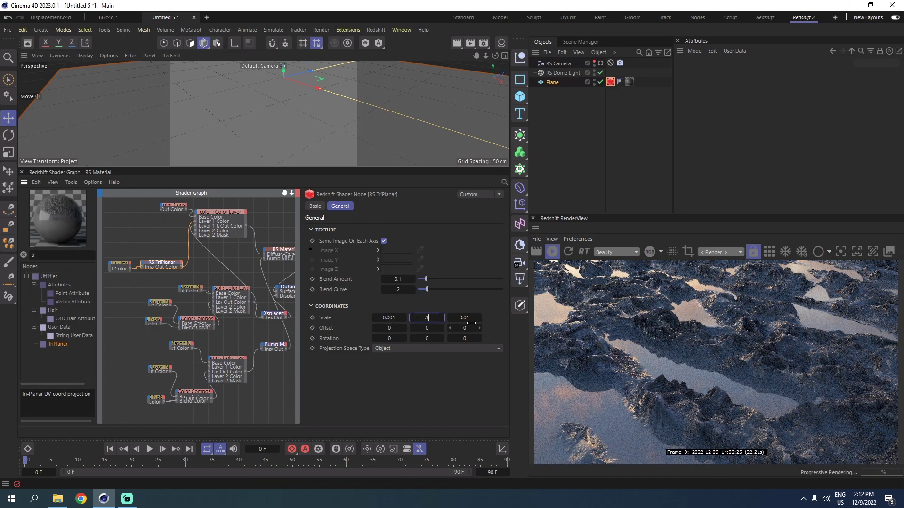
pyautogui.write('1')
pyautogui.press('Return')
pyautogui.press('Return')
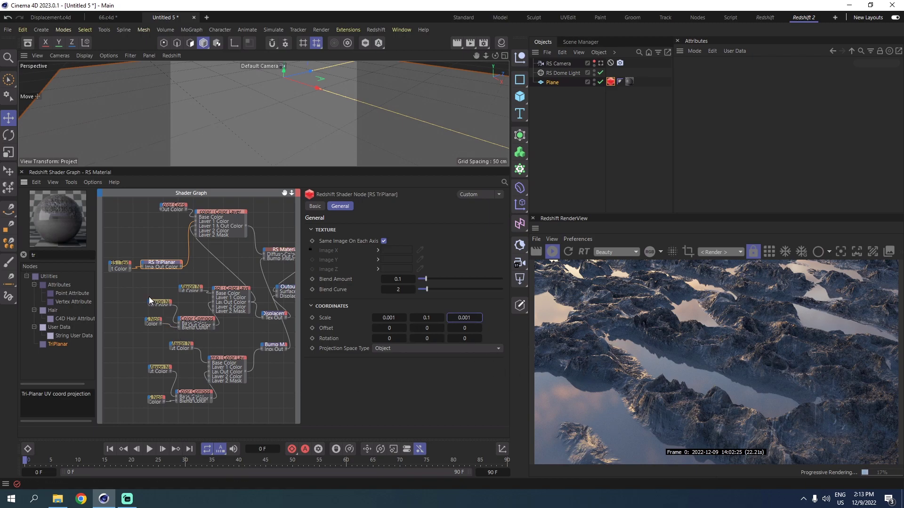
# Step: Review the output and scale settings of the Maxon Noise nodes feeding the displ and bump layers
pyautogui.click(161, 302)
pyautogui.scroll(-3, 360, 342)
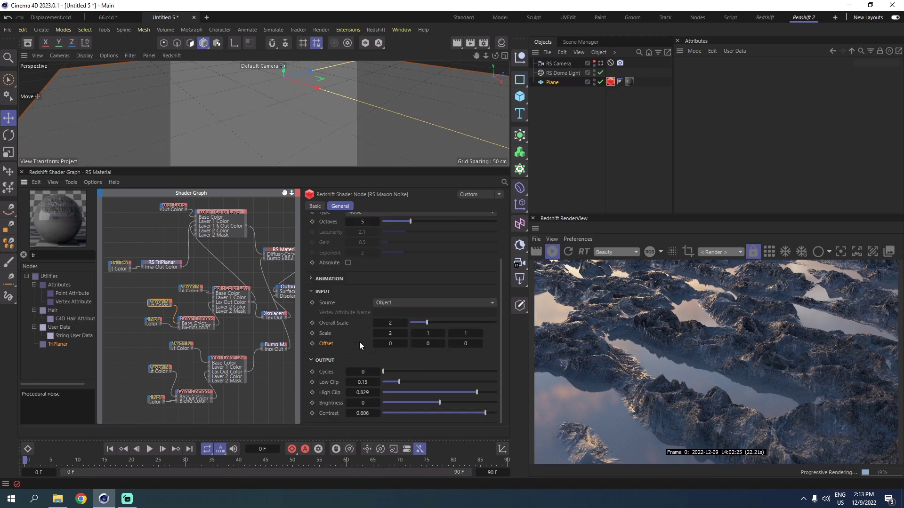
pyautogui.click(189, 287)
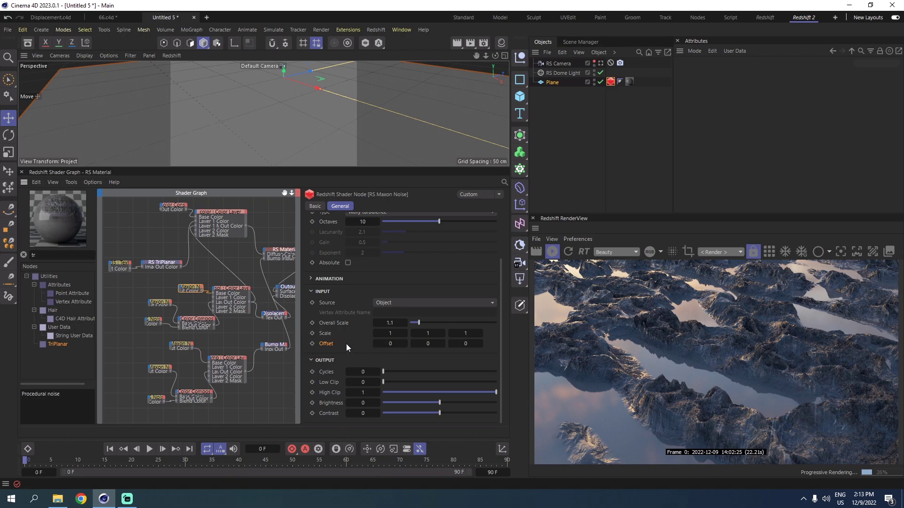
pyautogui.click(182, 347)
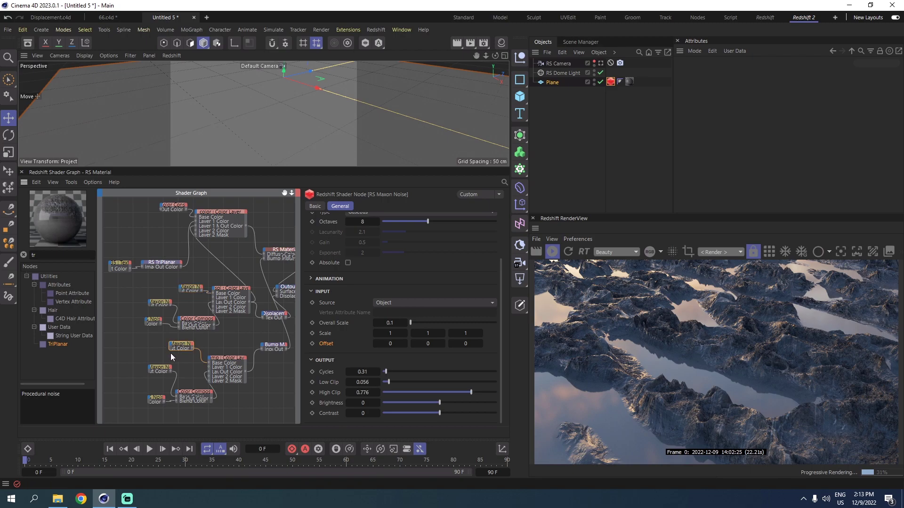
pyautogui.click(157, 368)
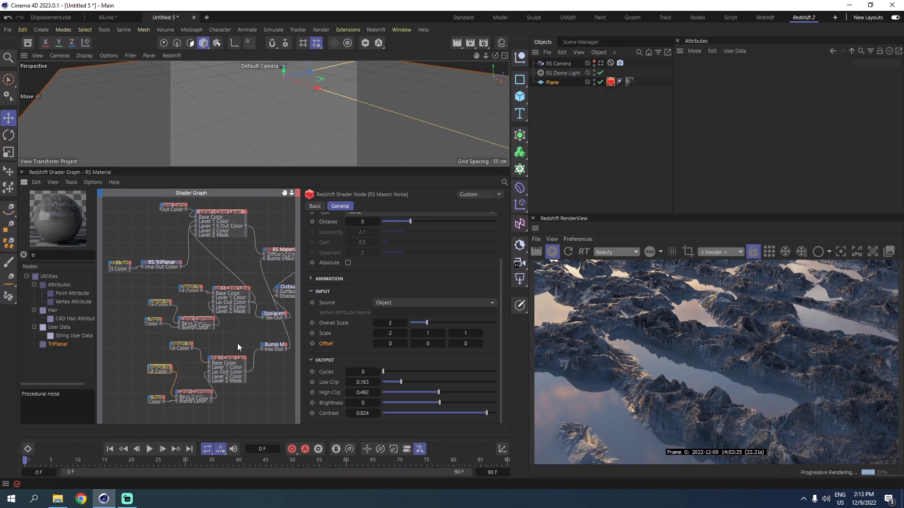
pyautogui.scroll(-2, 240, 341)
pyautogui.click(183, 343)
# Step: Set the bump Color Composite's Maxon Noise to Low Clip 0.134 and High Clip 0.529, and move the displ node group aside
pyautogui.click(165, 365)
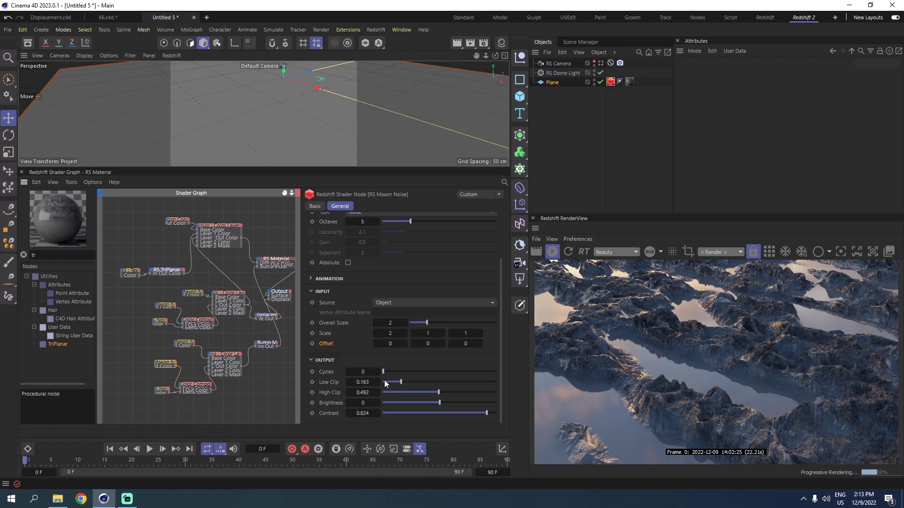
pyautogui.moveTo(401, 382); pyautogui.dragTo(422, 387)
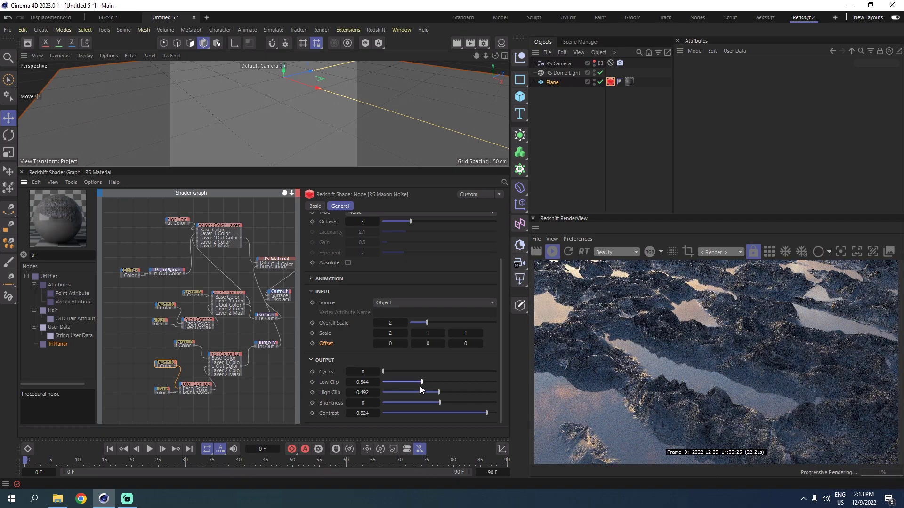
pyautogui.moveTo(421, 384); pyautogui.dragTo(443, 392)
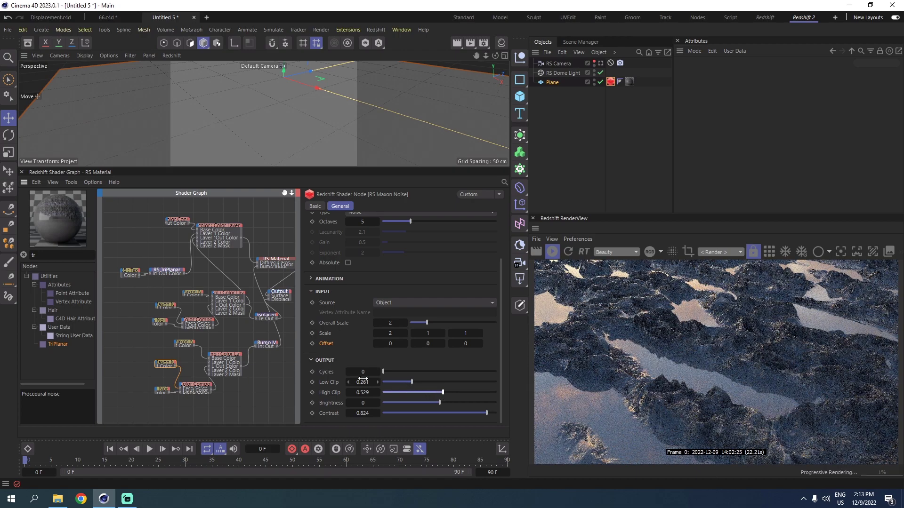
pyautogui.moveTo(234, 334); pyautogui.dragTo(167, 295)
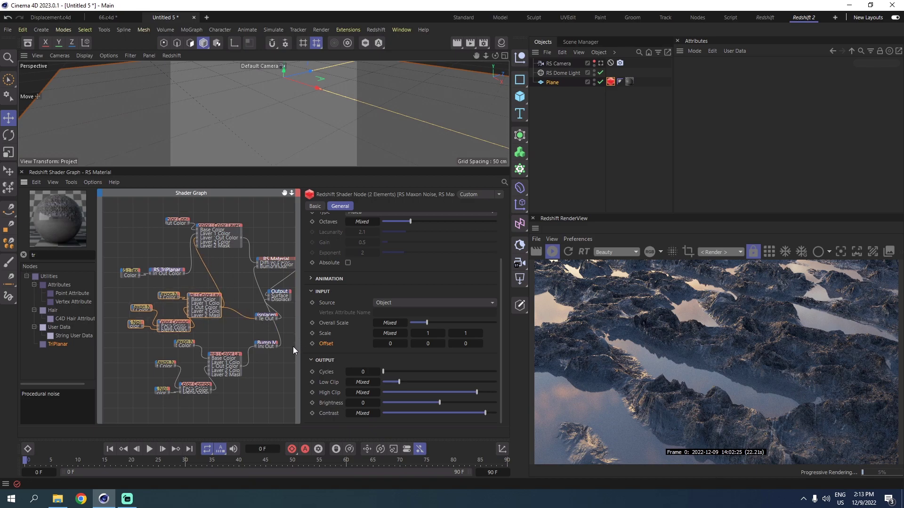
pyautogui.click(167, 364)
pyautogui.moveTo(411, 380); pyautogui.dragTo(398, 380)
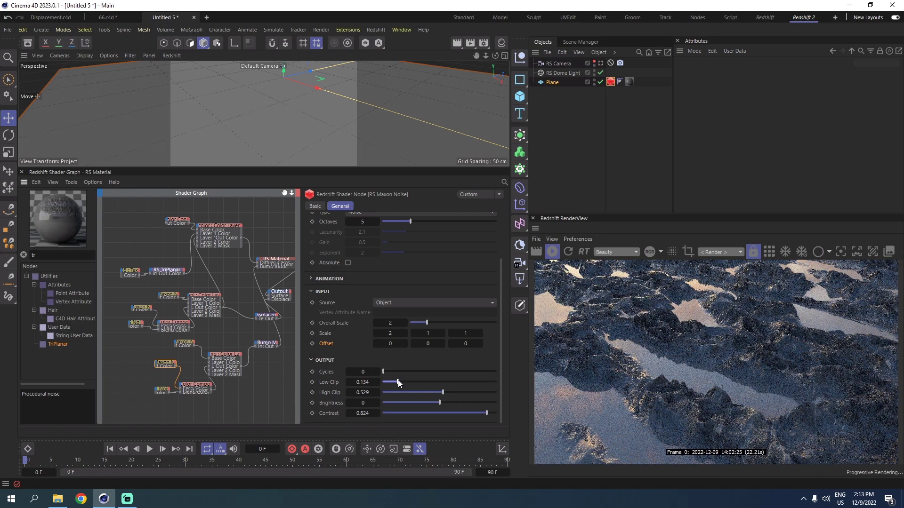
# Step: Set the Overall Scale of the Maxon Noise feeding the bump Color Layer directly to 0.1
pyautogui.click(183, 347)
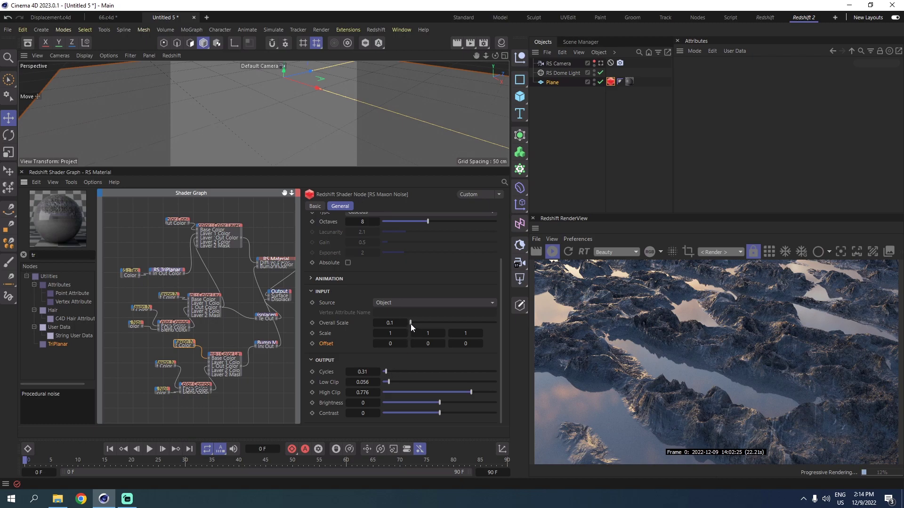
pyautogui.moveTo(411, 323); pyautogui.dragTo(410, 323)
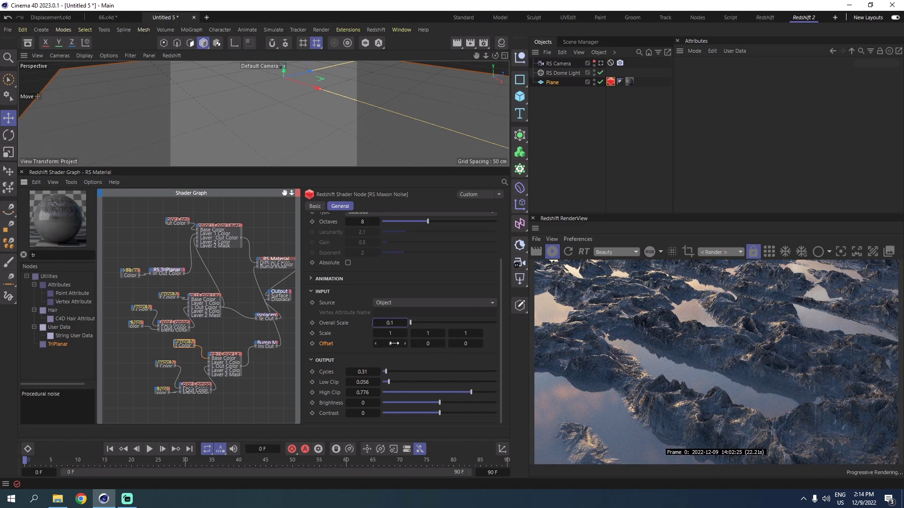
pyautogui.press('Return')
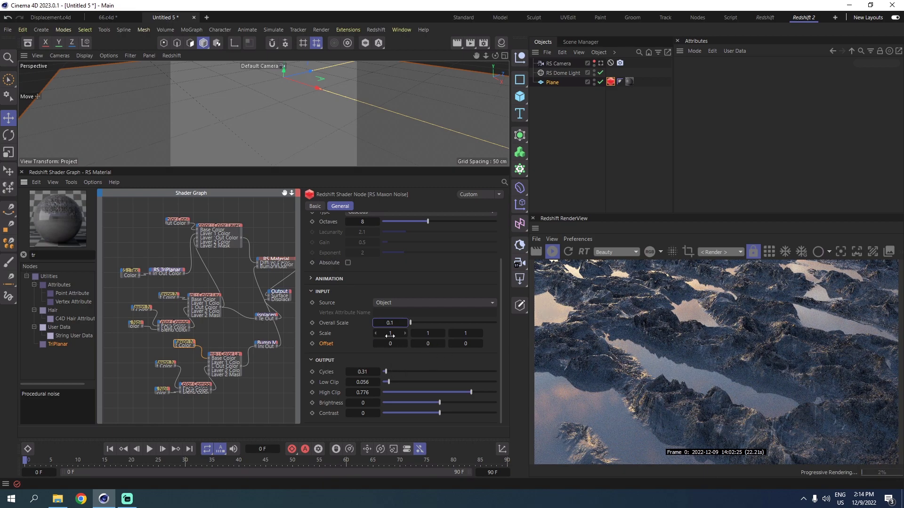
# Step: Try an X Scale of 2 on the bump layer's Maxon Noise and restore it to 1
pyautogui.click(391, 333)
pyautogui.write('2')
pyautogui.press('Return')
pyautogui.moveTo(395, 332); pyautogui.dragTo(402, 332)
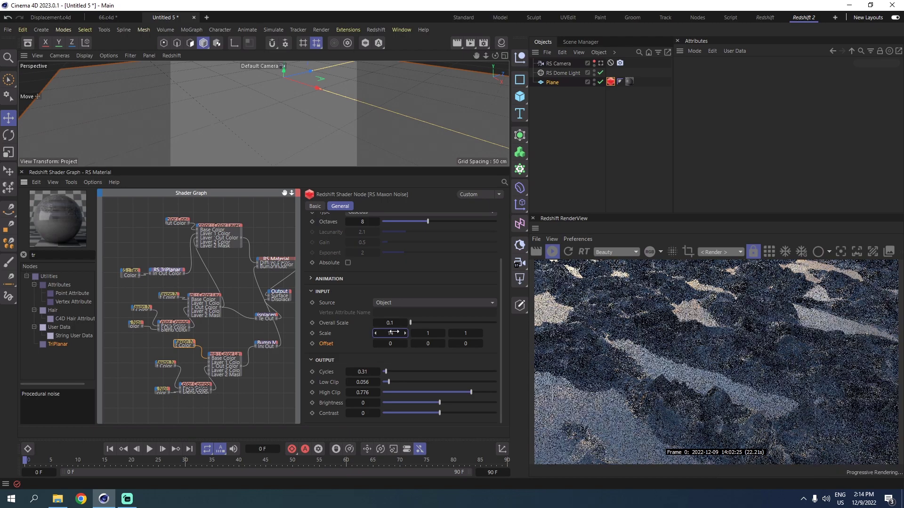
pyautogui.click(395, 332)
pyautogui.write('1')
pyautogui.press('Return')
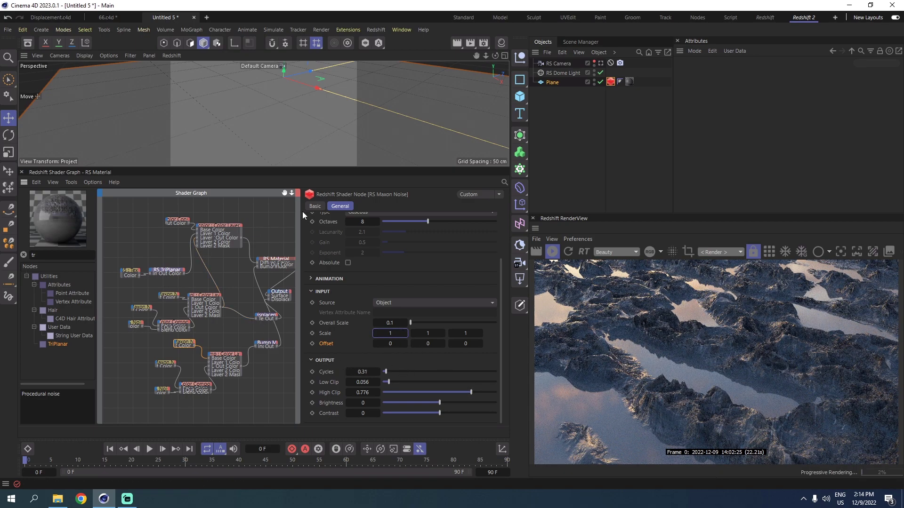
# Step: Move the bump node group well below the displ node group, and shift the displ group slightly down in the shader graph
pyautogui.moveTo(284, 194); pyautogui.dragTo(244, 192)
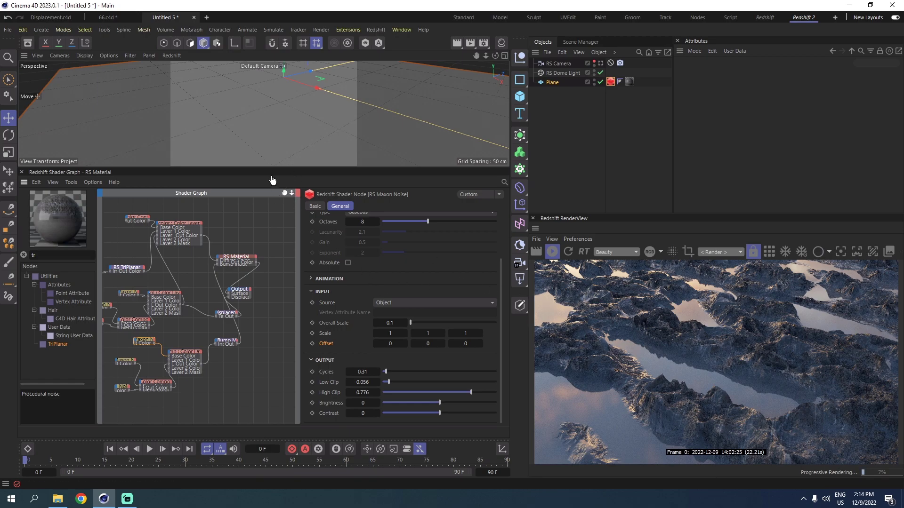
pyautogui.moveTo(285, 193)
pyautogui.mouseDown()
pyautogui.moveTo(330, 194)
pyautogui.moveTo(301, 187)
pyautogui.mouseUp()
pyautogui.scroll(-1, 185, 284)
pyautogui.click(185, 288)
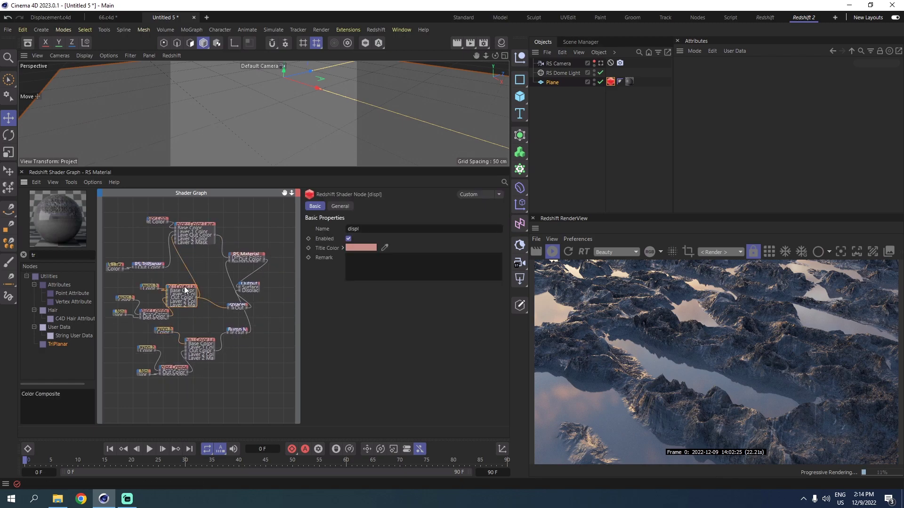
pyautogui.moveTo(215, 397); pyautogui.dragTo(166, 376)
pyautogui.moveTo(206, 341); pyautogui.dragTo(124, 289)
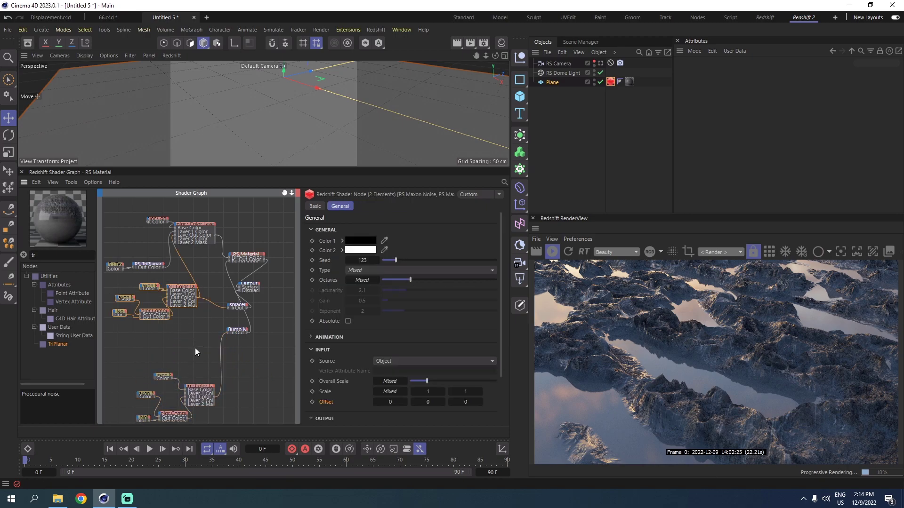
pyautogui.moveTo(195, 302); pyautogui.dragTo(190, 318)
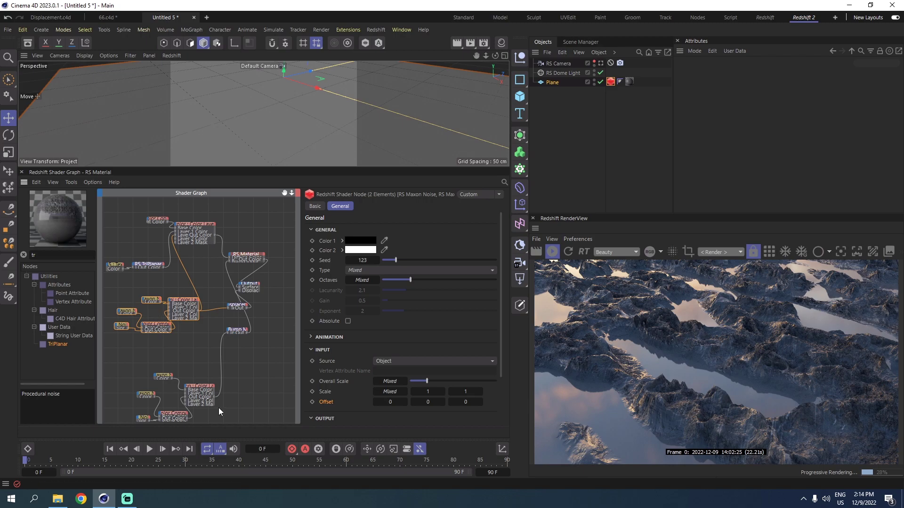
# Step: Try Seed values 124 to 126 on the displ layer's Wavy turbulence Maxon Noise and return the Seed to 123
pyautogui.click(128, 310)
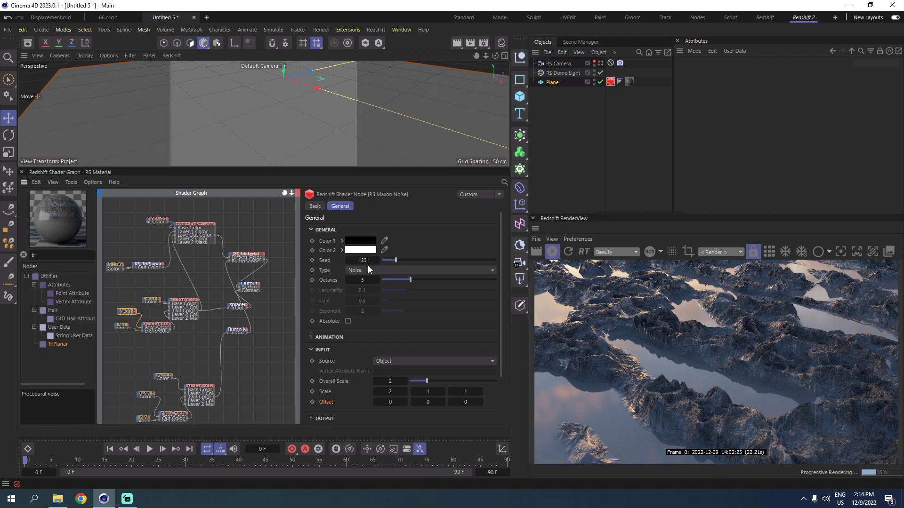
pyautogui.click(156, 300)
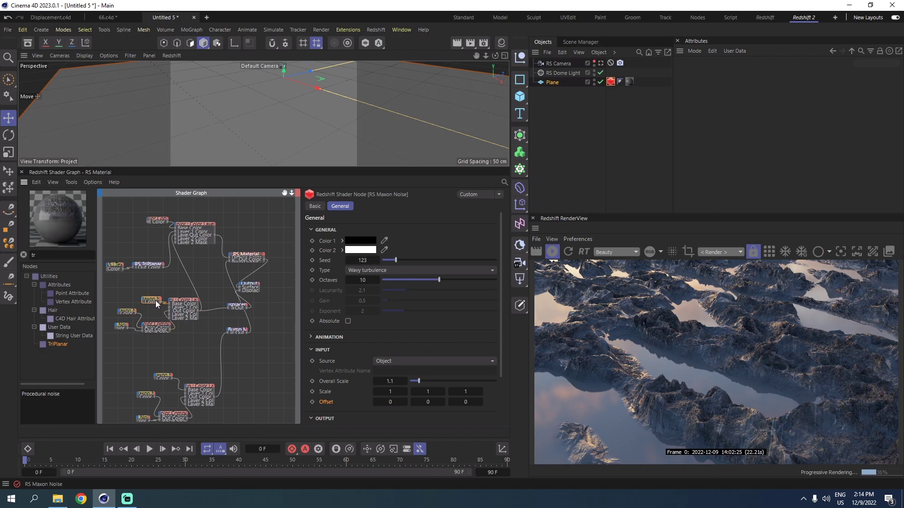
pyautogui.click(378, 260)
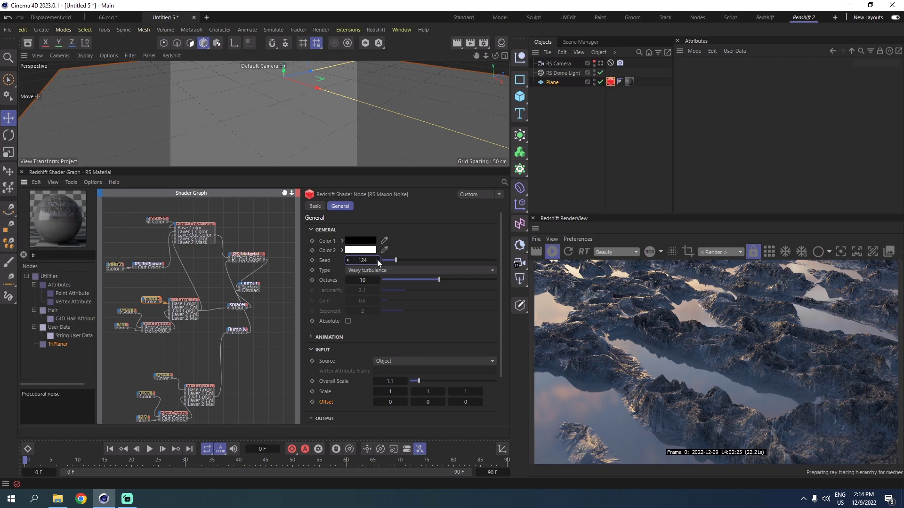
pyautogui.click(377, 260)
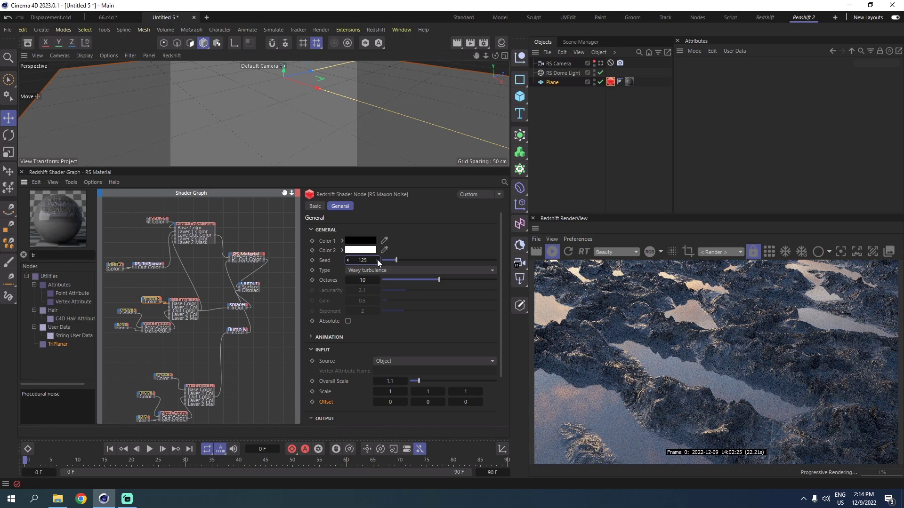
pyautogui.click(378, 261)
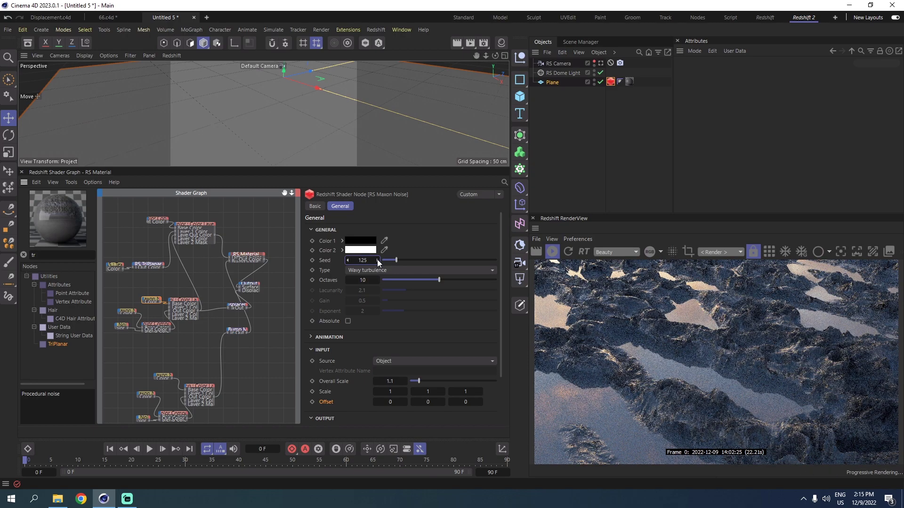
pyautogui.click(378, 261)
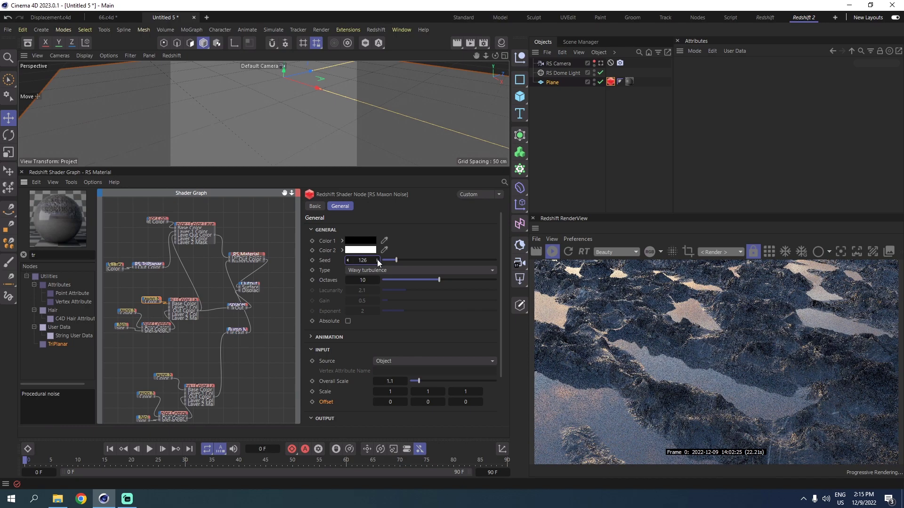
pyautogui.click(348, 260)
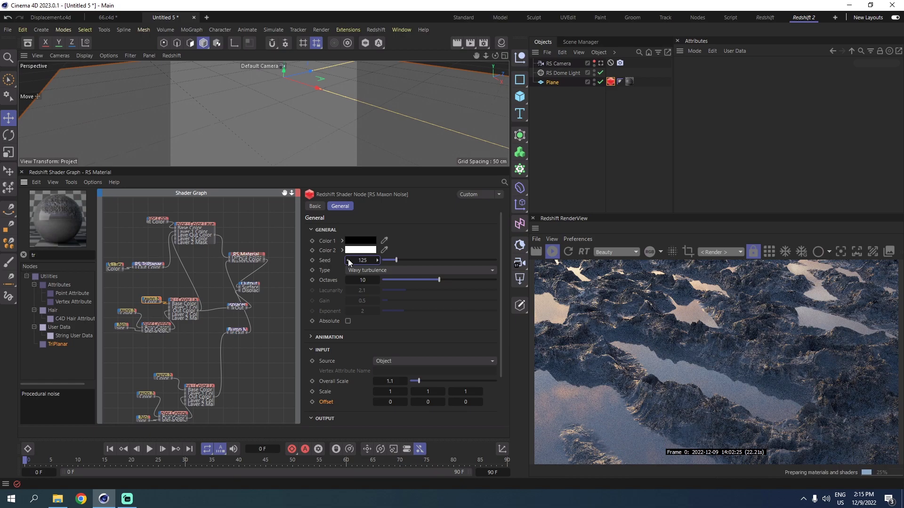
pyautogui.click(126, 312)
pyautogui.click(156, 298)
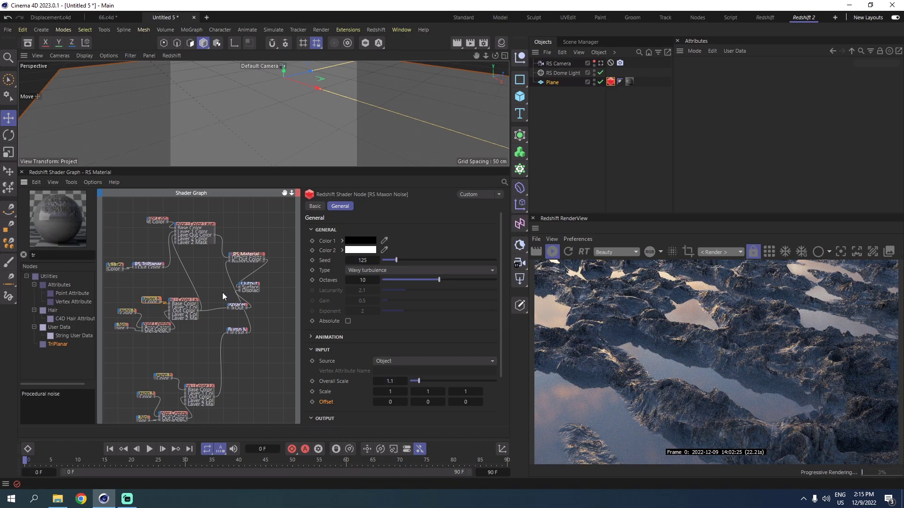
pyautogui.doubleClick(348, 261)
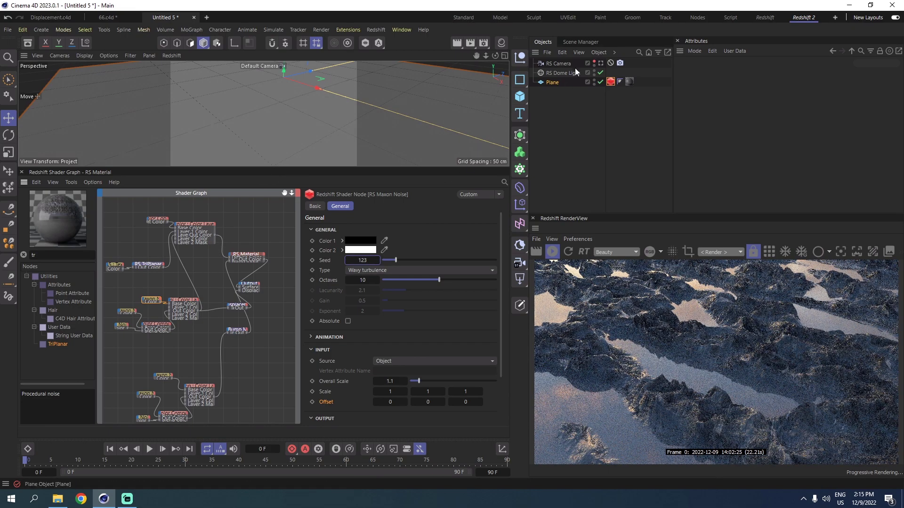
# Step: Switch to the Standard layout and open the RS RenderView as a floating window beside the camera view
pyautogui.click(473, 18)
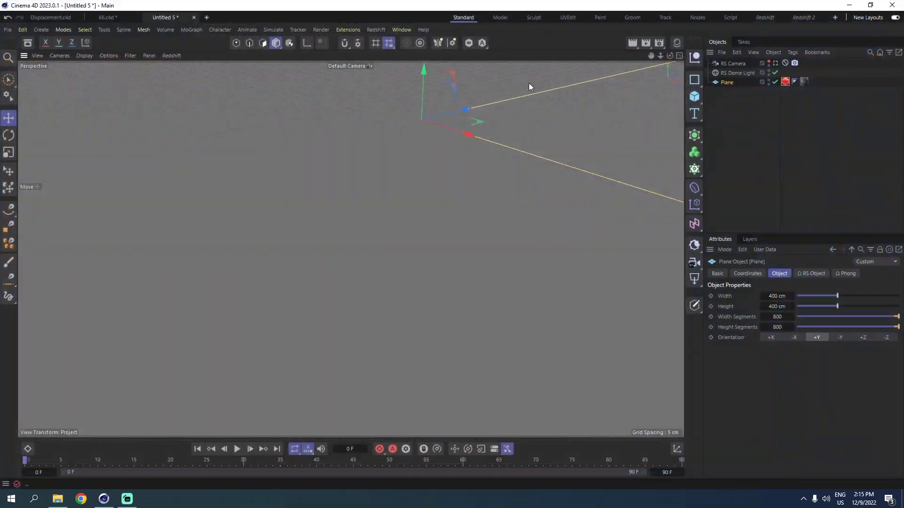
pyautogui.click(375, 29)
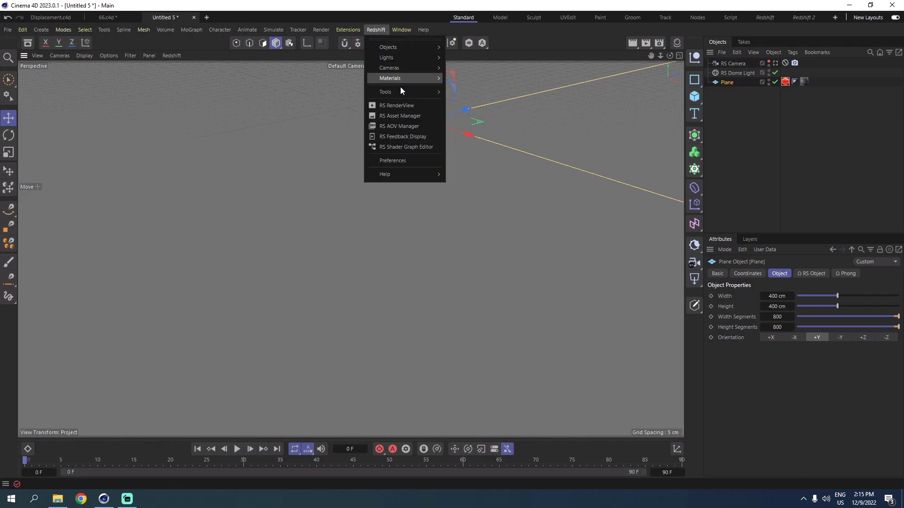
pyautogui.click(400, 106)
pyautogui.click(429, 136)
pyautogui.moveTo(500, 102); pyautogui.dragTo(576, 199)
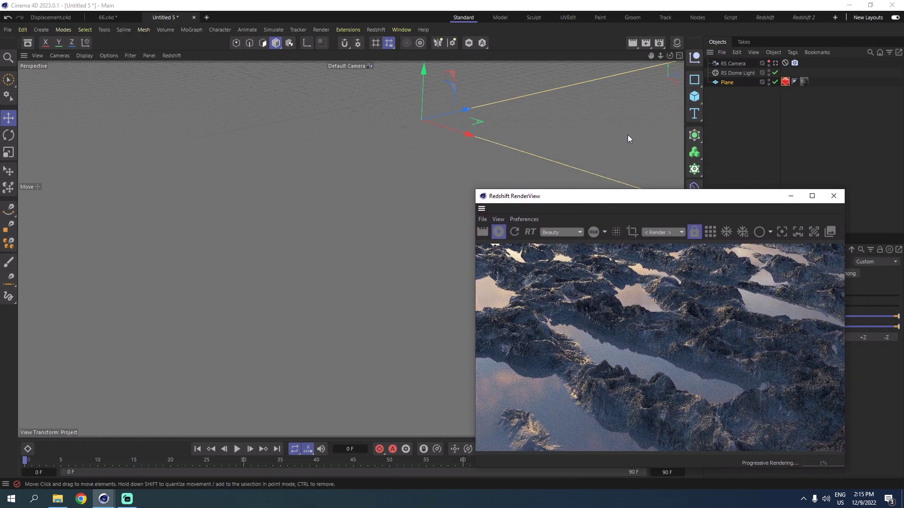
# Step: Reframe the RS Camera closer to the foreground pool, parking its Protection tag on the RS Dome Light meanwhile and returning it to the camera
pyautogui.moveTo(786, 63); pyautogui.dragTo(785, 73)
pyautogui.moveTo(669, 55); pyautogui.dragTo(720, 44)
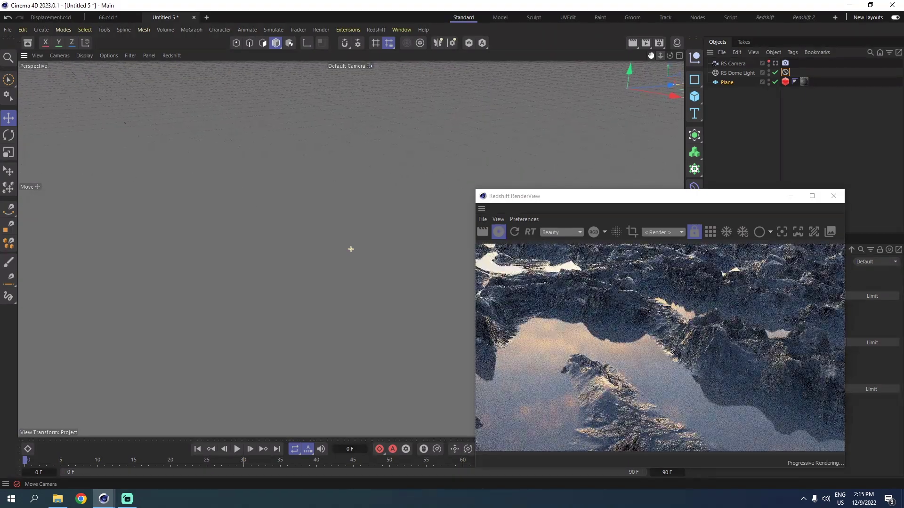
pyautogui.moveTo(661, 57)
pyautogui.mouseDown()
pyautogui.moveTo(669, 59)
pyautogui.moveTo(656, 56)
pyautogui.mouseUp()
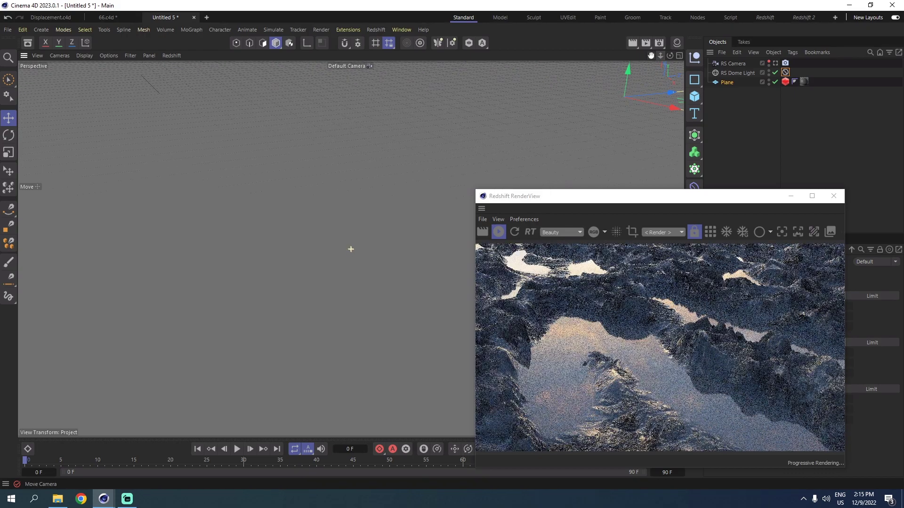
pyautogui.moveTo(786, 72); pyautogui.dragTo(795, 63)
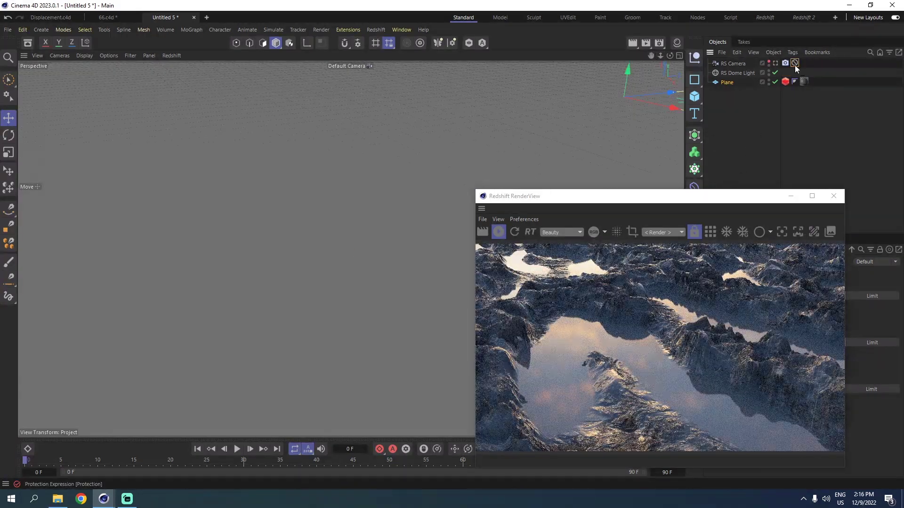
pyautogui.moveTo(640, 196); pyautogui.dragTo(460, 151)
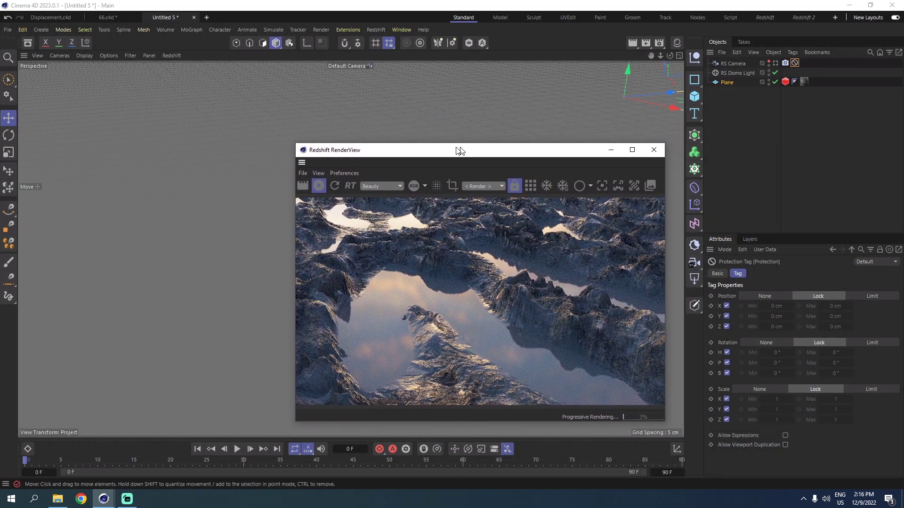
# Step: Set the RS Dome Light's Exposure to 0.1, Hue to 1 and Saturation to 110
pyautogui.click(736, 73)
pyautogui.click(775, 354)
pyautogui.write('.1')
pyautogui.press('Return')
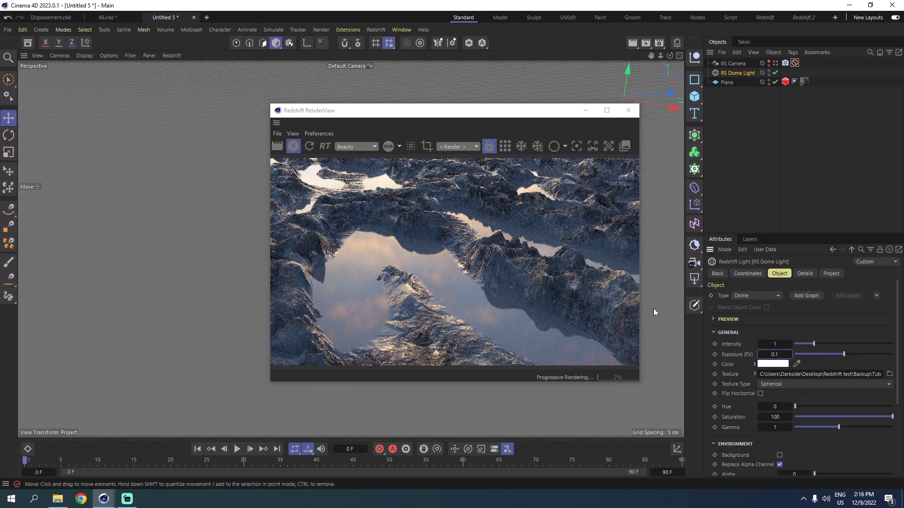
pyautogui.doubleClick(775, 407)
pyautogui.write('1')
pyautogui.press('Return')
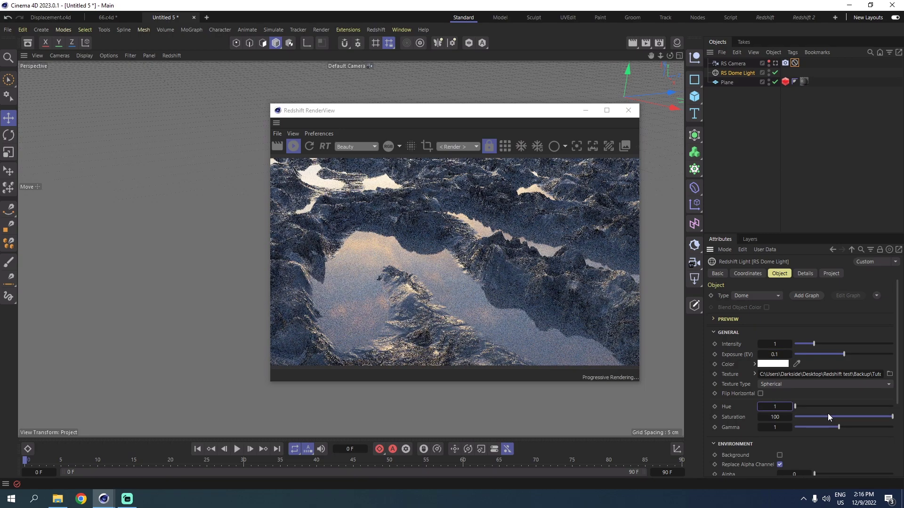
pyautogui.doubleClick(775, 417)
pyautogui.write('110')
pyautogui.press('Return')
# Step: Set the RS Dome Light's Volume contribution to 0.1
pyautogui.click(803, 273)
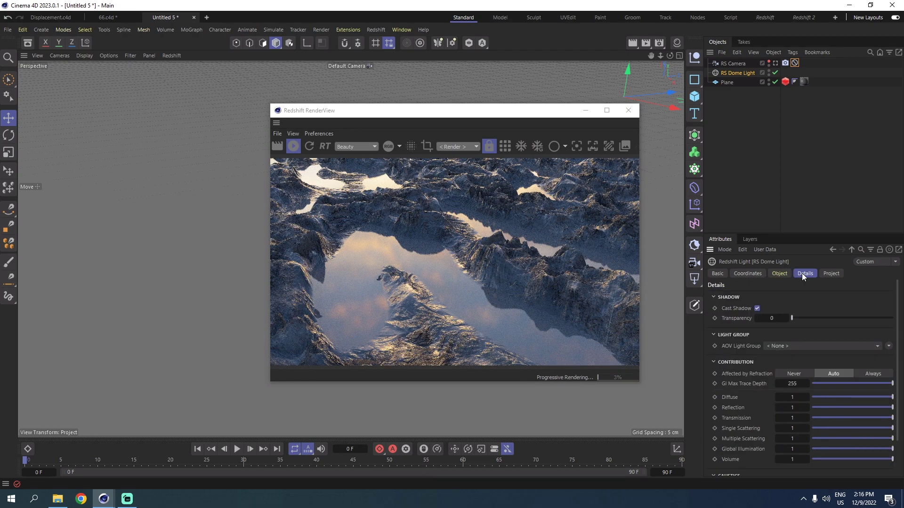
pyautogui.click(792, 460)
pyautogui.write('0.1')
pyautogui.press('Return')
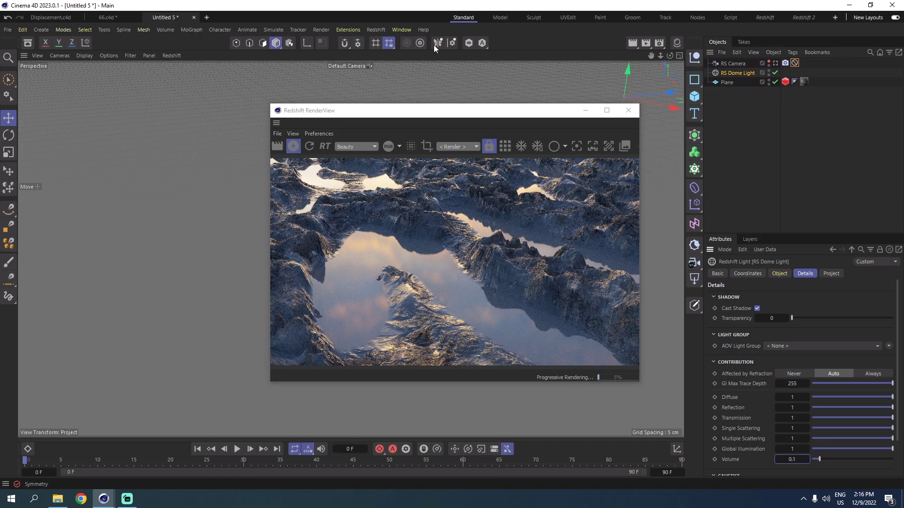
# Step: Add an RS Sun & Sky Rig and keep only its RS Sun, taking it out of the RS Sky and deleting the sky
pyautogui.click(376, 29)
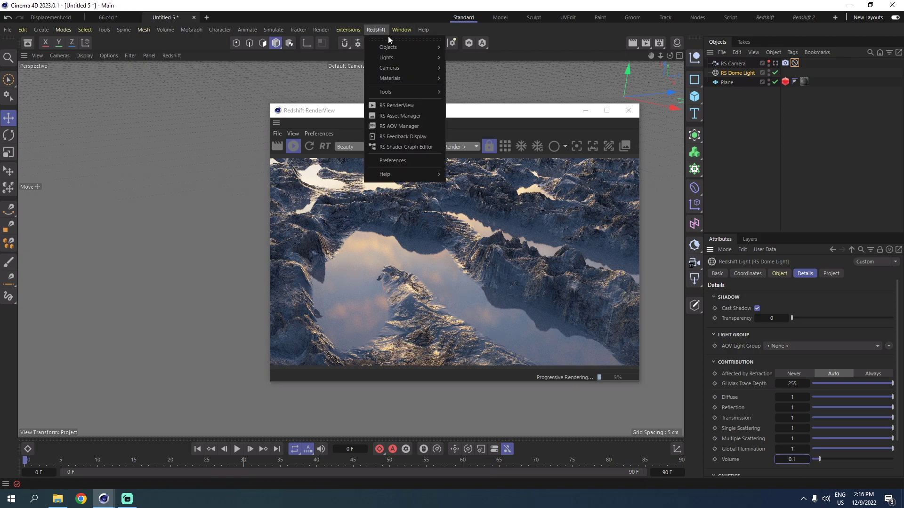
pyautogui.moveTo(399, 49)
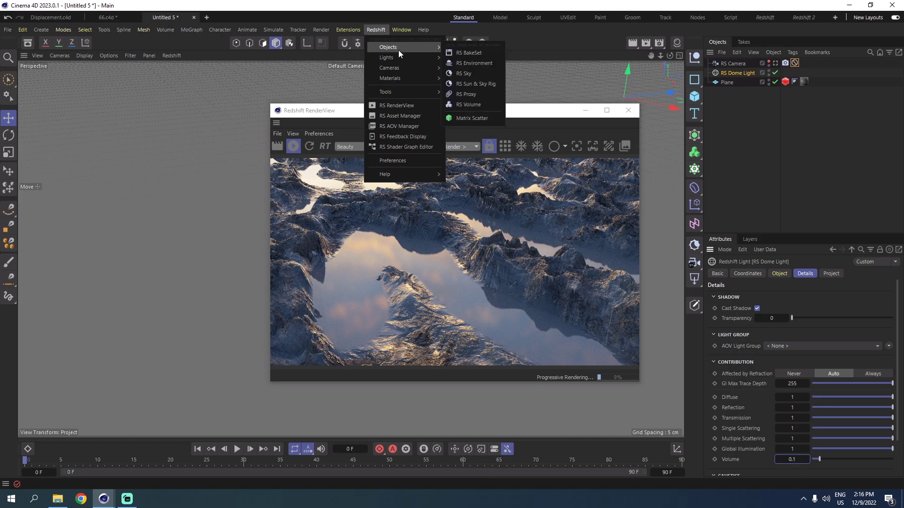
pyautogui.click(476, 84)
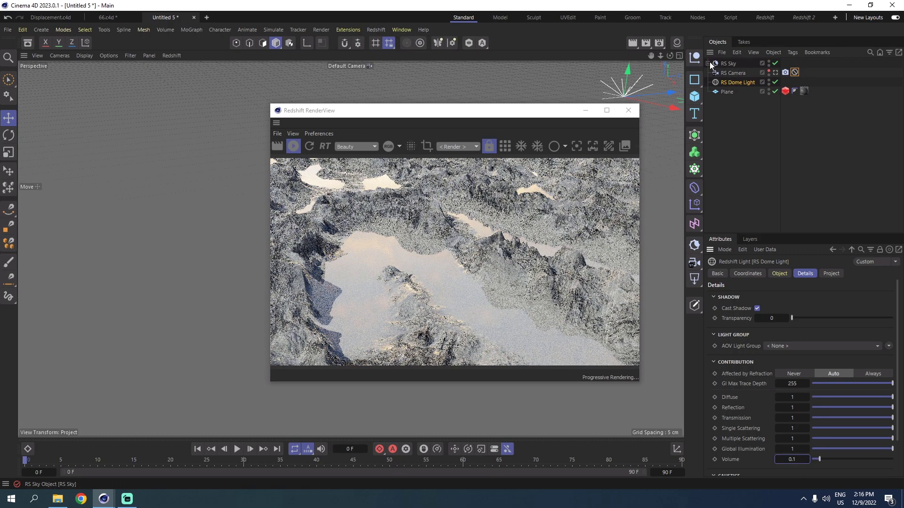
pyautogui.moveTo(739, 60); pyautogui.dragTo(736, 61)
pyautogui.click(724, 73)
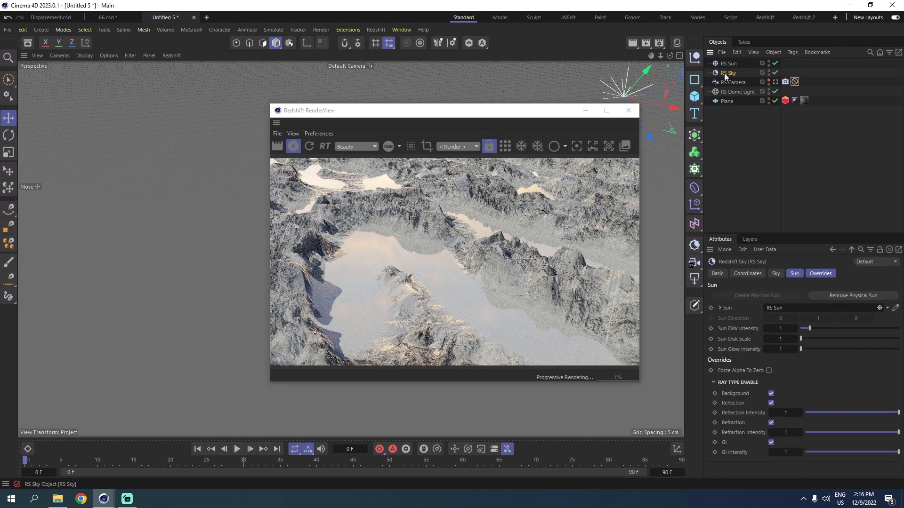
pyautogui.press('Delete')
# Step: Set the RS Sun's Volume contribution to 0 and open its object settings
pyautogui.click(730, 64)
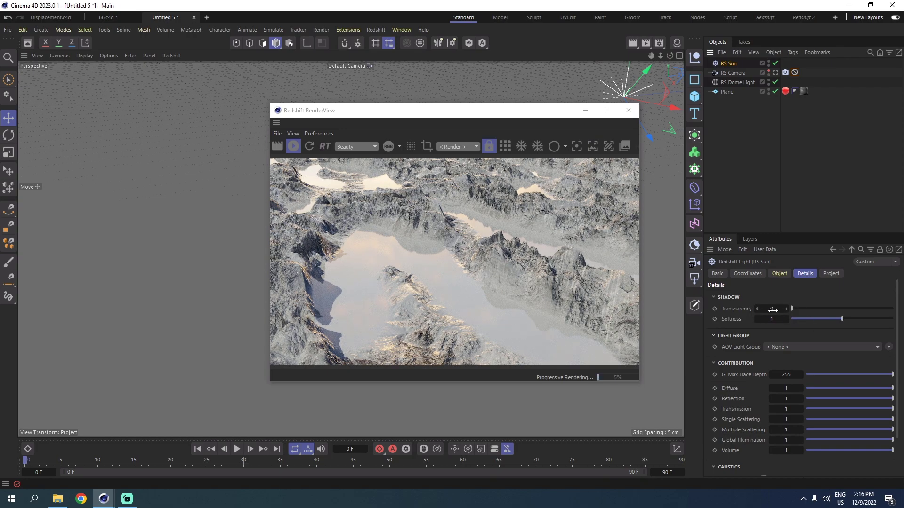
pyautogui.click(780, 277)
pyautogui.click(803, 273)
pyautogui.doubleClick(786, 451)
pyautogui.write('0')
pyautogui.press('Return')
pyautogui.click(778, 274)
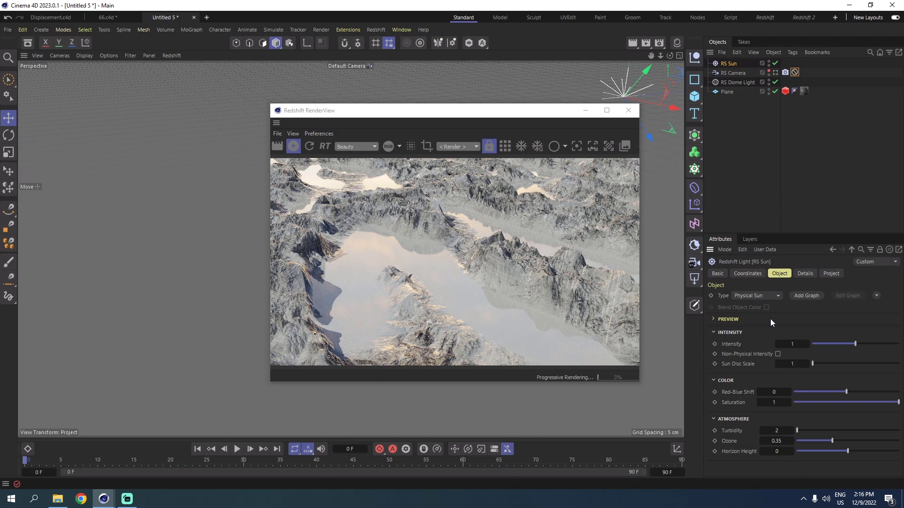
# Step: Set the RS Sun's Intensity to 2.5 and switch the render preview to Clay shading
pyautogui.doubleClick(794, 343)
pyautogui.write('2.5')
pyautogui.press('Return')
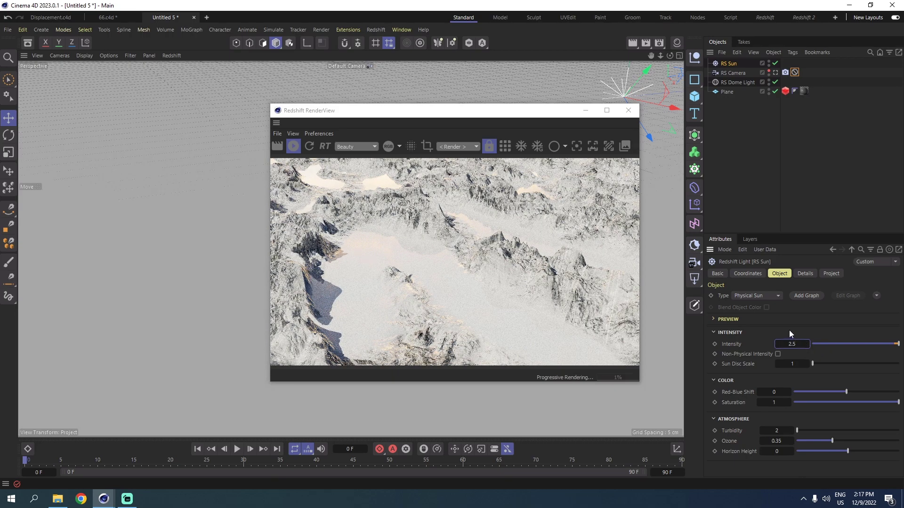
pyautogui.click(564, 146)
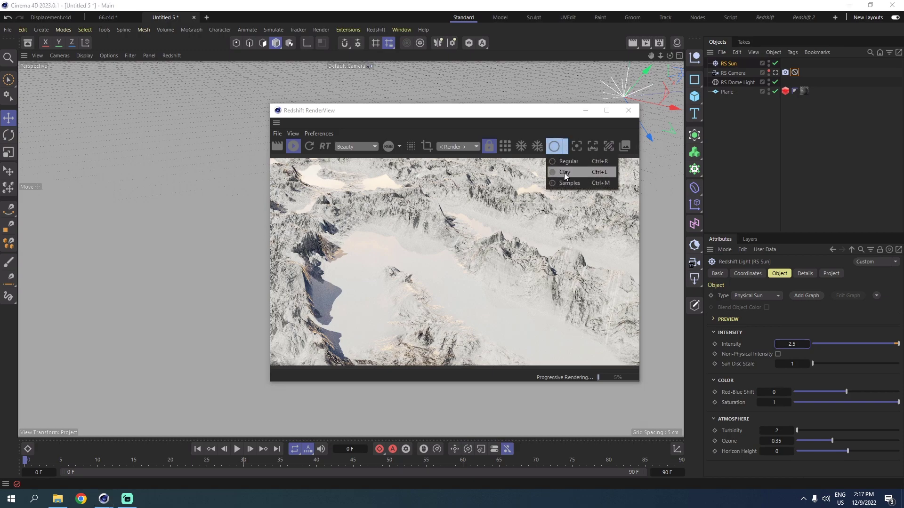
pyautogui.click(564, 172)
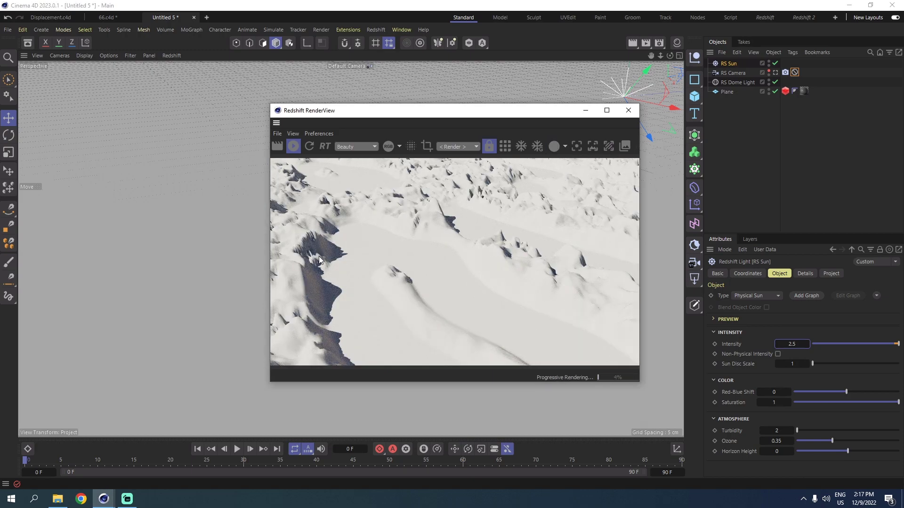
# Step: Set the RS Sun's Sun Disc Scale to 10, Red-Blue Shift to 0.5 and Saturation to 10
pyautogui.click(793, 364)
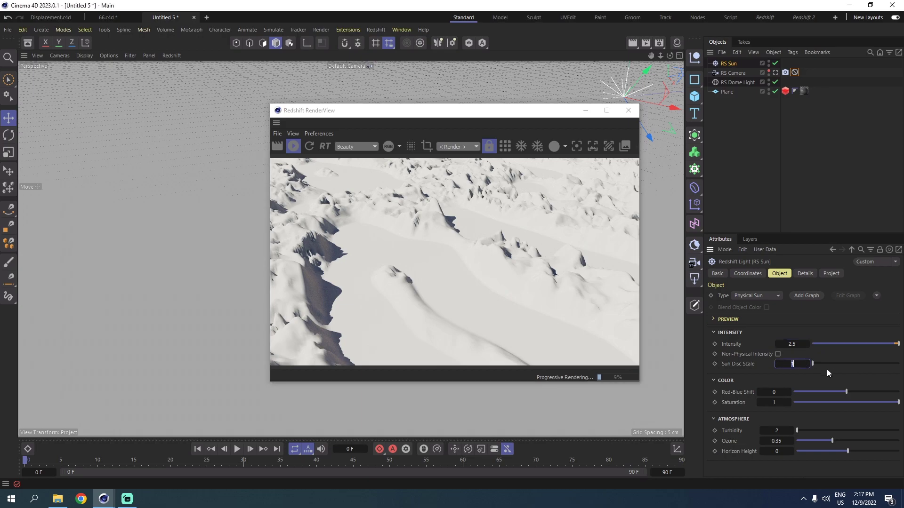
pyautogui.write('10')
pyautogui.press('Return')
pyautogui.press('Tab')
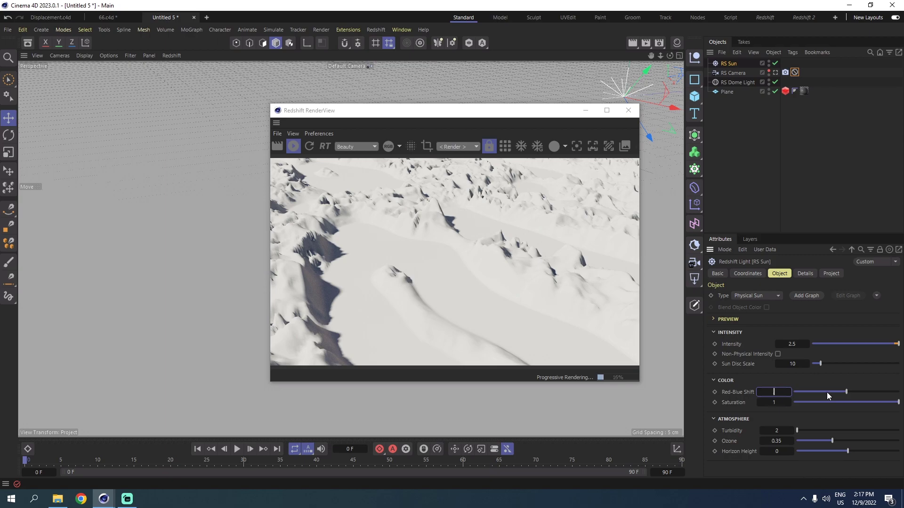
pyautogui.write('.5')
pyautogui.press('Return')
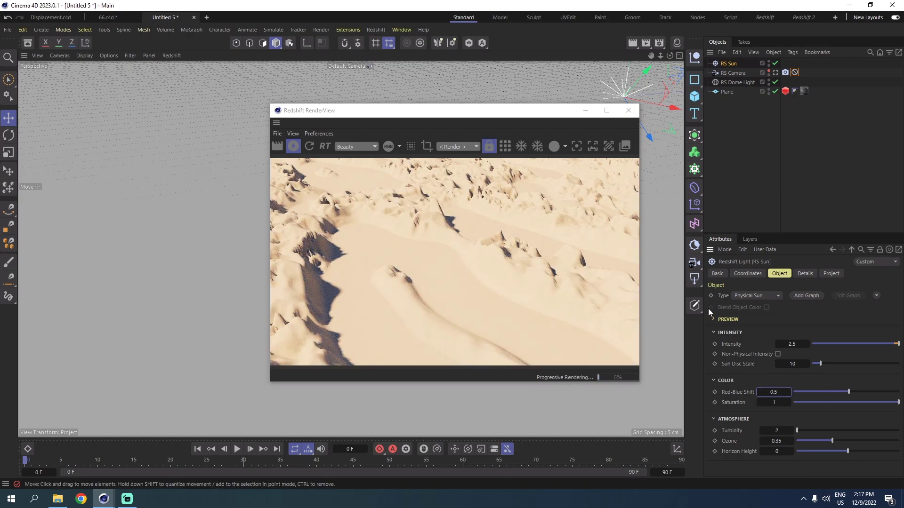
pyautogui.click(781, 403)
pyautogui.write('10')
pyautogui.press('Return')
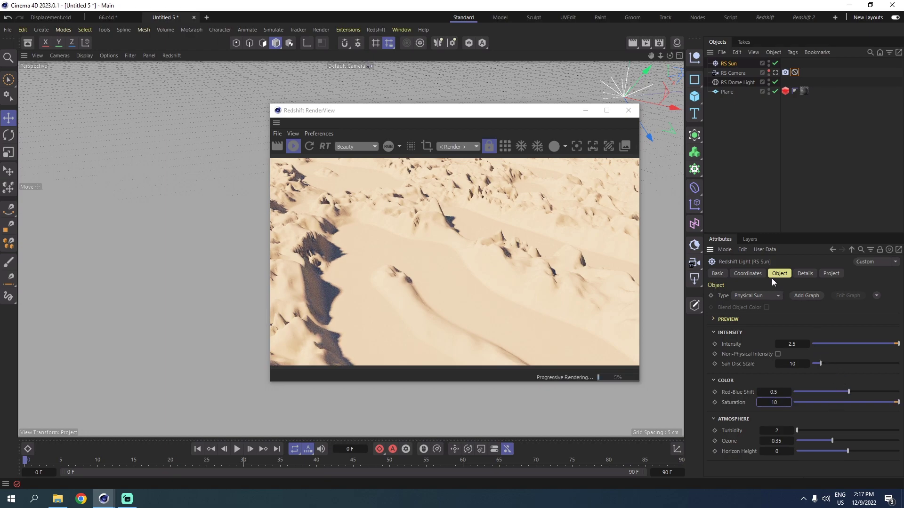
# Step: Rotate the RS Sun to a heading of -90° and a pitch of -8°, and return the render preview to Regular shading
pyautogui.click(748, 274)
pyautogui.click(814, 319)
pyautogui.write('0')
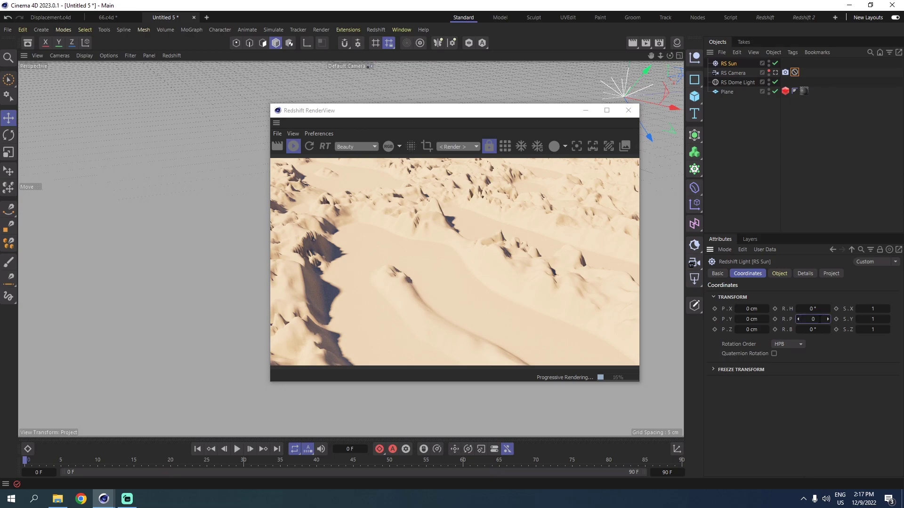
pyautogui.press('Return')
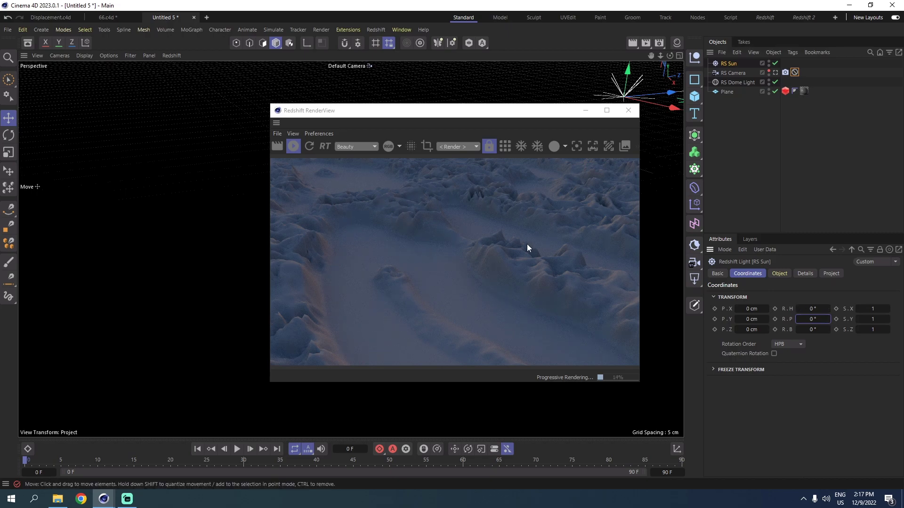
pyautogui.moveTo(829, 319)
pyautogui.mouseDown()
pyautogui.moveTo(799, 319)
pyautogui.moveTo(816, 320)
pyautogui.moveTo(816, 309)
pyautogui.mouseUp()
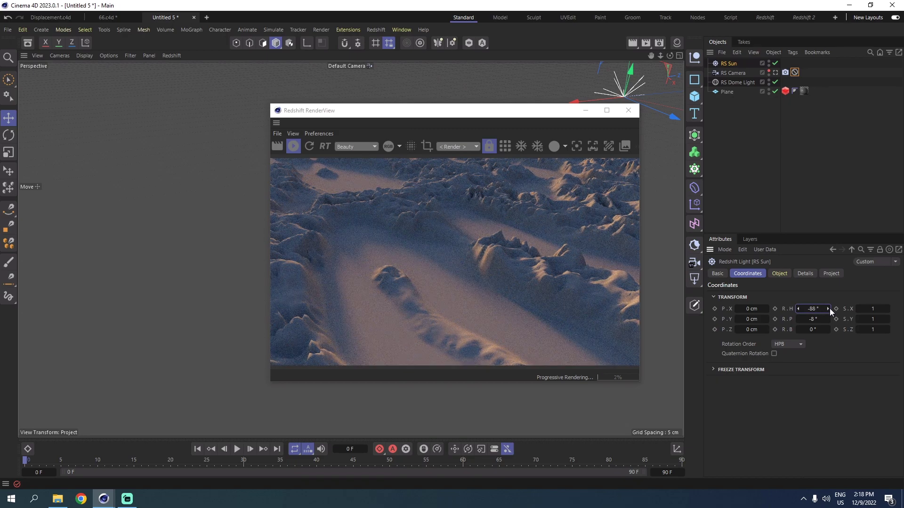
pyautogui.click(797, 309)
pyautogui.click(798, 310)
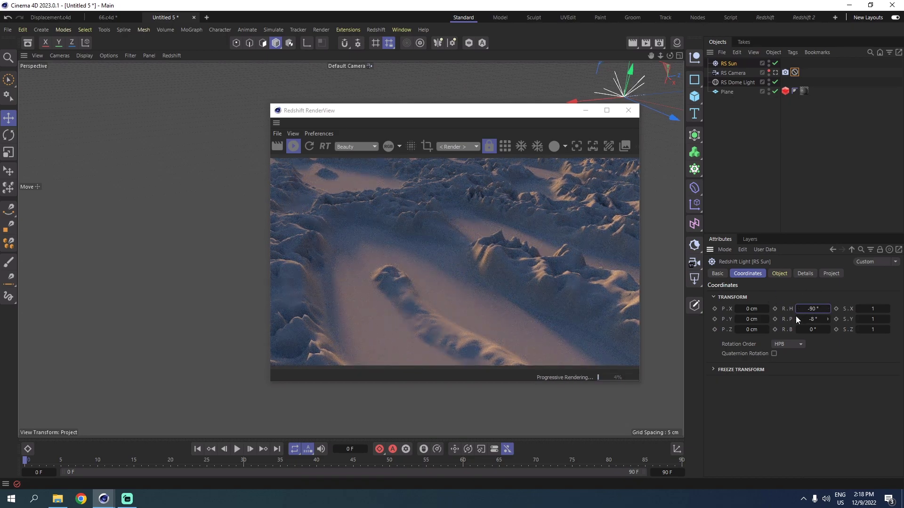
pyautogui.click(799, 319)
pyautogui.click(798, 319)
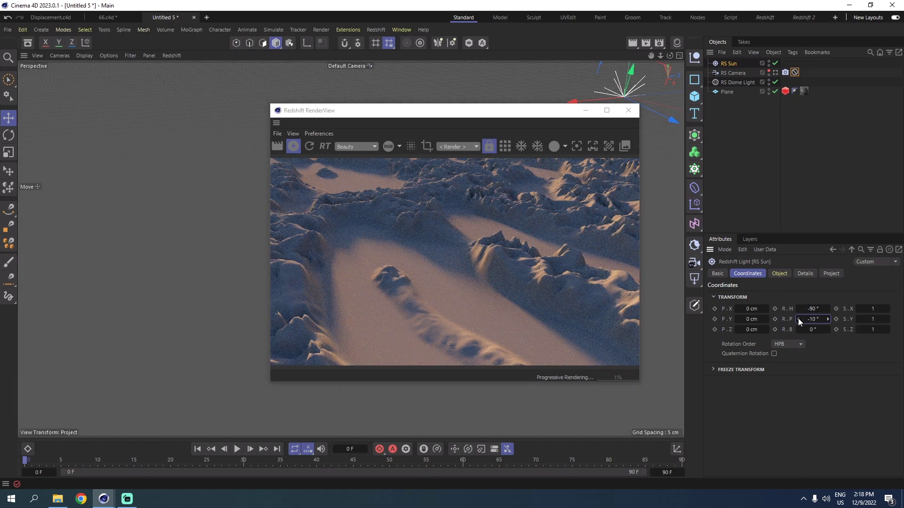
pyautogui.click(827, 319)
pyautogui.click(827, 319)
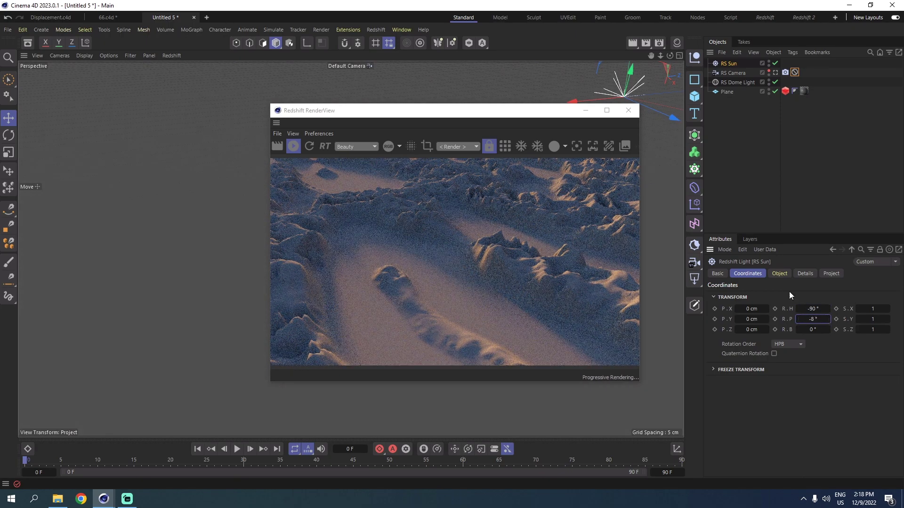
pyautogui.click(564, 148)
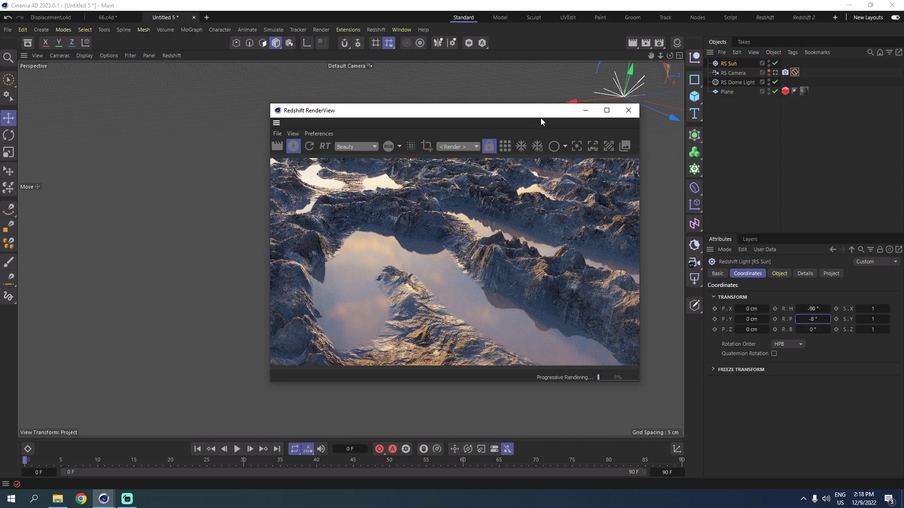
pyautogui.moveTo(541, 121); pyautogui.dragTo(515, 114)
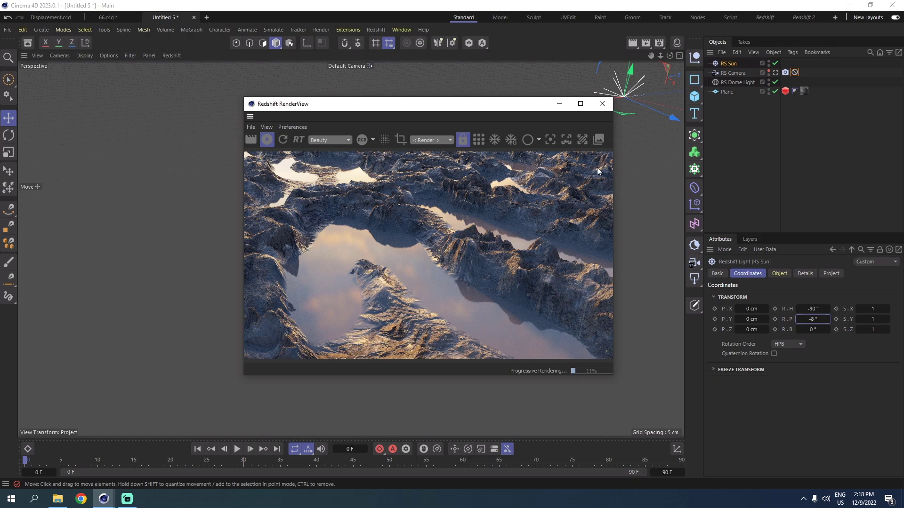
# Step: Unlock the RS Camera by moving its Protection tag to the RS Dome Light, and look through the camera
pyautogui.click(776, 73)
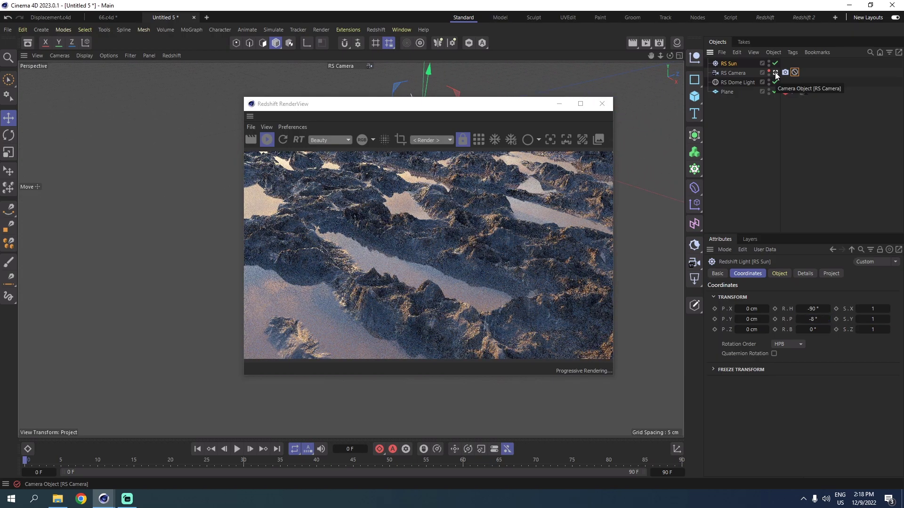
pyautogui.click(775, 73)
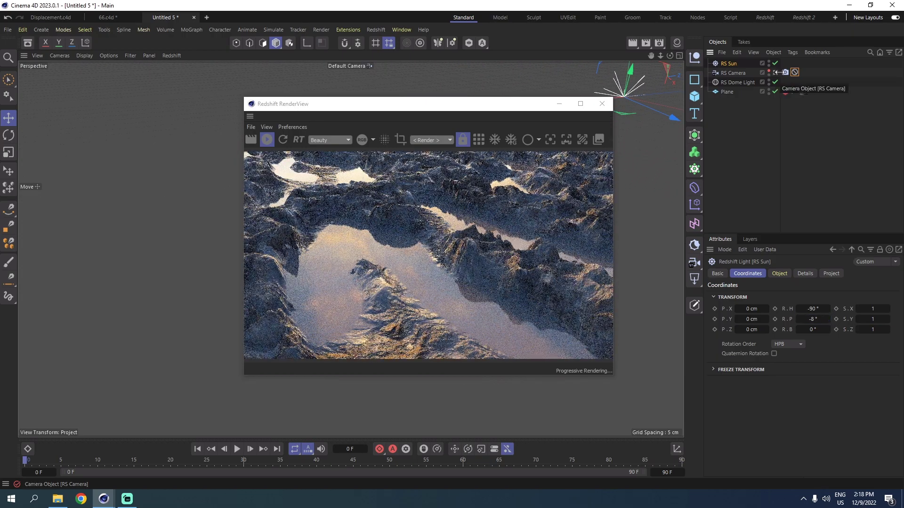
pyautogui.moveTo(796, 73); pyautogui.dragTo(785, 82)
pyautogui.click(775, 74)
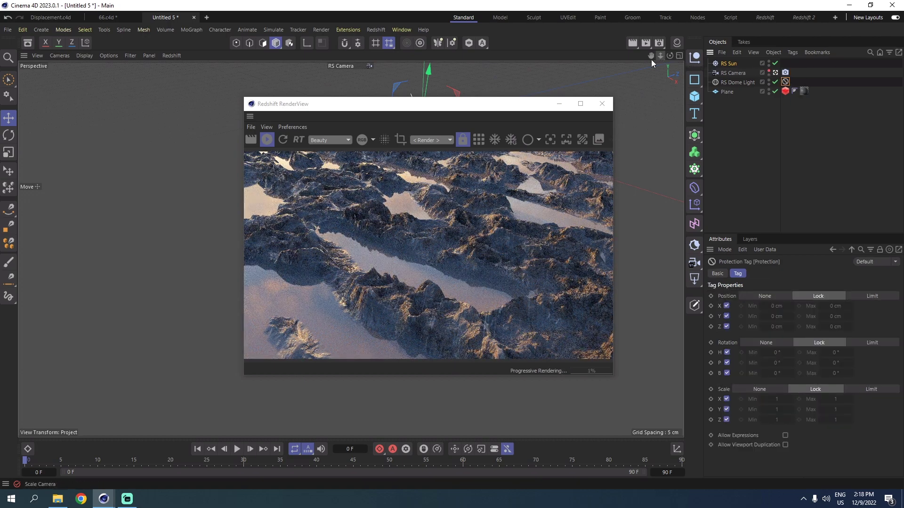
# Step: Reframe the RS Camera on the large pool with the rocky ridge, and move the Protection tag back onto the camera
pyautogui.moveTo(509, 105); pyautogui.dragTo(721, 91)
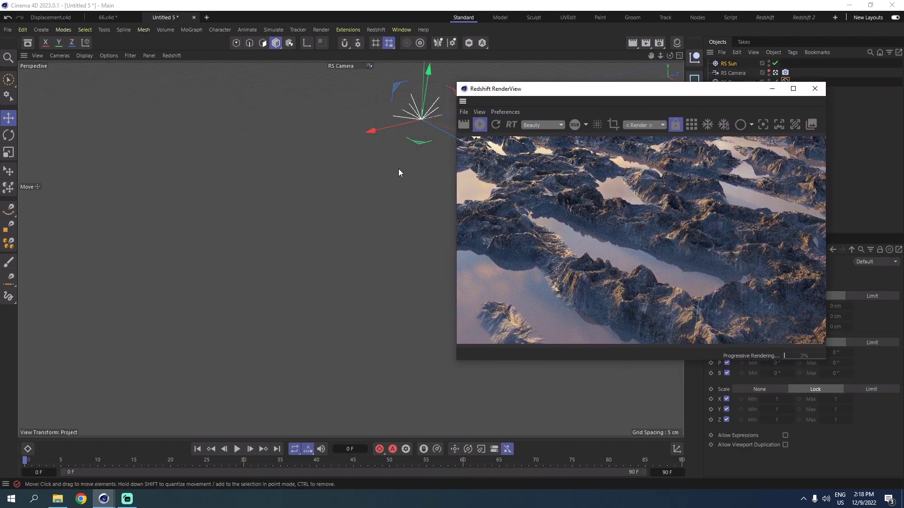
pyautogui.keyDown('alt'); pyautogui.moveTo(408, 163); pyautogui.dragTo(349, 149); pyautogui.keyUp('alt')
pyautogui.moveTo(616, 94); pyautogui.dragTo(562, 116)
pyautogui.keyDown('alt'); pyautogui.moveTo(357, 149); pyautogui.dragTo(308, 133); pyautogui.keyUp('alt')
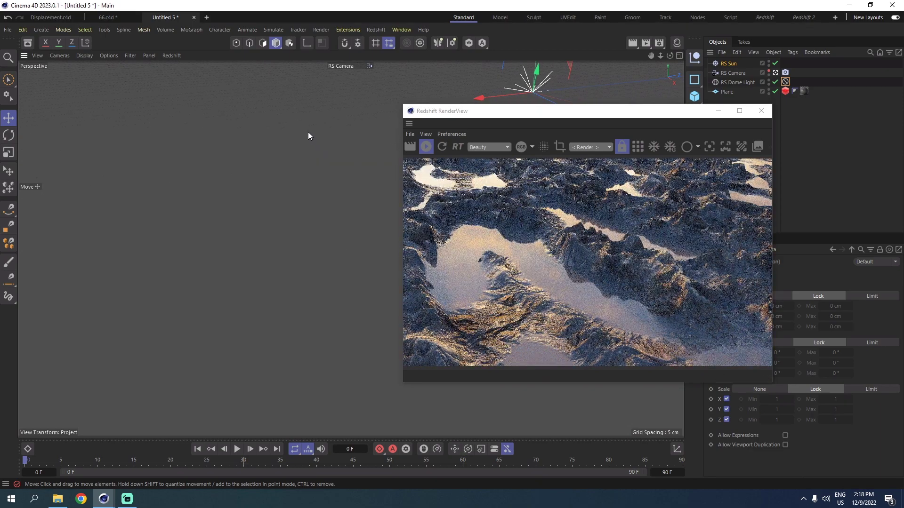
pyautogui.moveTo(635, 118); pyautogui.dragTo(491, 118)
pyautogui.moveTo(785, 81); pyautogui.dragTo(796, 73)
pyautogui.moveTo(519, 113); pyautogui.dragTo(499, 86)
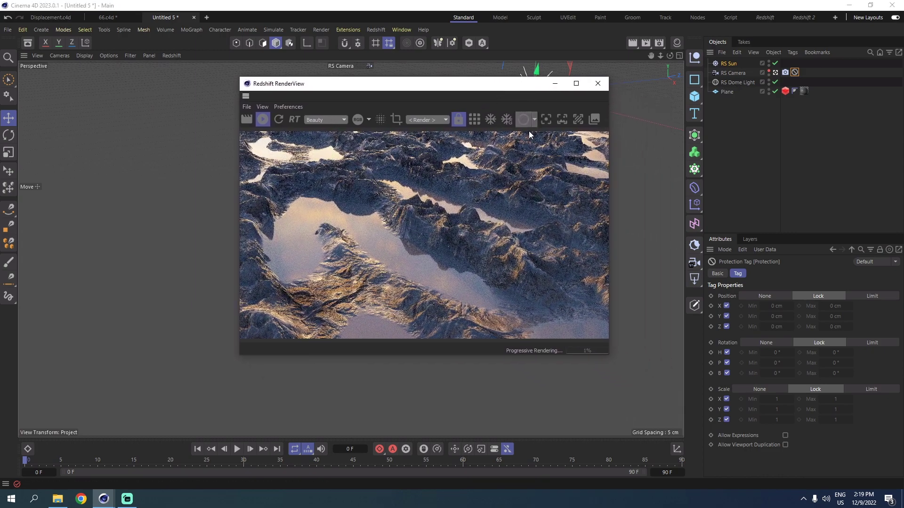
# Step: Open the Redshift sampling options of the render settings in Advanced mode
pyautogui.click(661, 44)
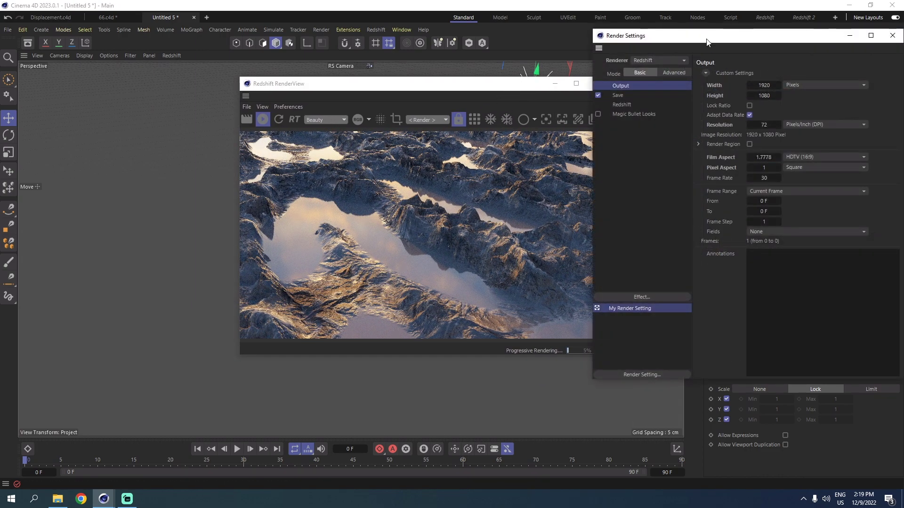
pyautogui.moveTo(706, 39); pyautogui.dragTo(500, 53)
pyautogui.click(473, 86)
pyautogui.click(417, 117)
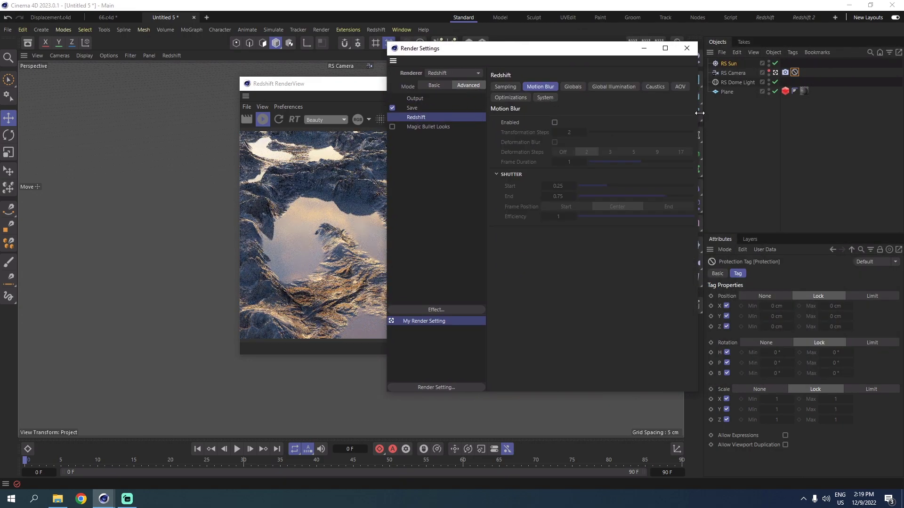
pyautogui.moveTo(698, 119); pyautogui.dragTo(812, 118)
pyautogui.moveTo(734, 51); pyautogui.dragTo(652, 88)
pyautogui.click(462, 122)
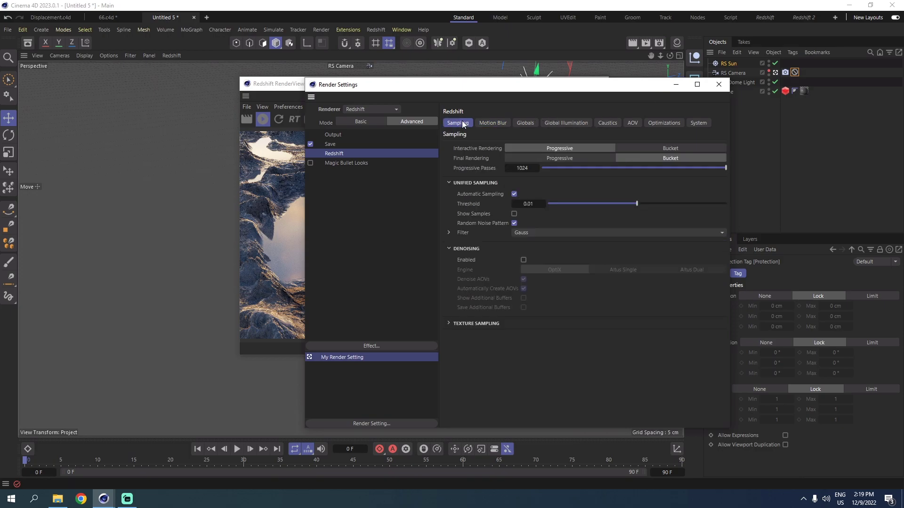
# Step: Disable Automatic Sampling and set the unified sampling Threshold to 0.005
pyautogui.click(514, 194)
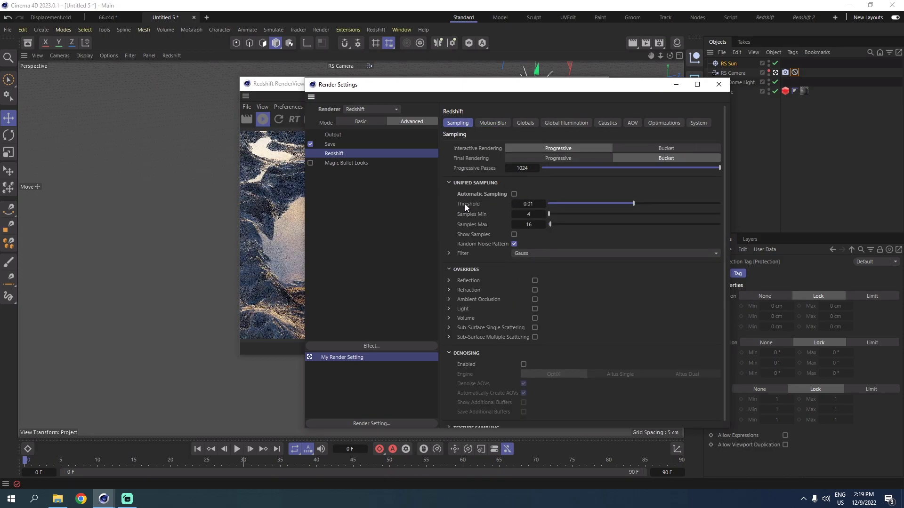
pyautogui.click(530, 203)
pyautogui.write('0.00')
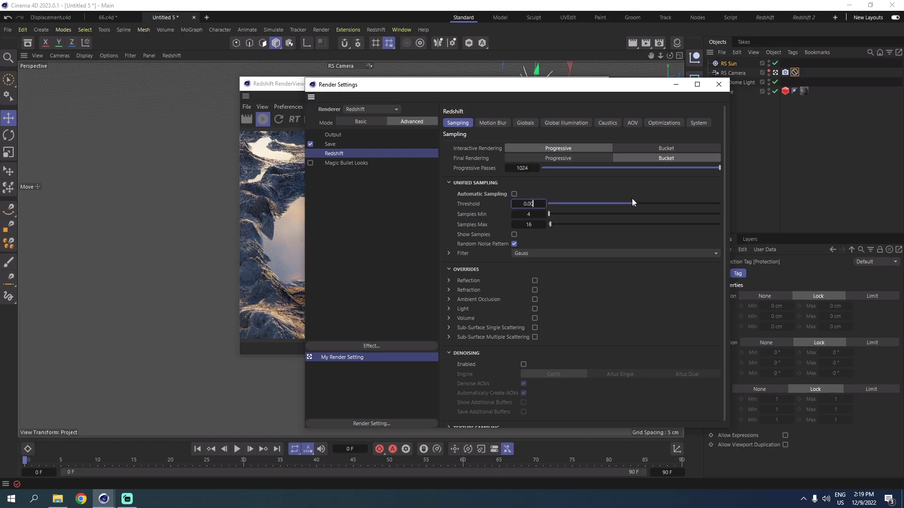
pyautogui.write('5')
pyautogui.press('Return')
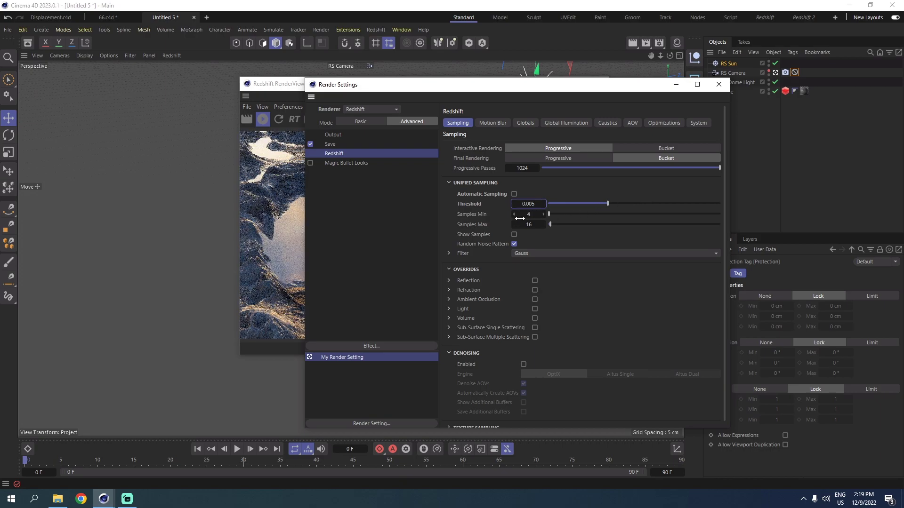
# Step: Set Samples Max to 256 and Samples Min to 64, and enable denoising
pyautogui.click(540, 225)
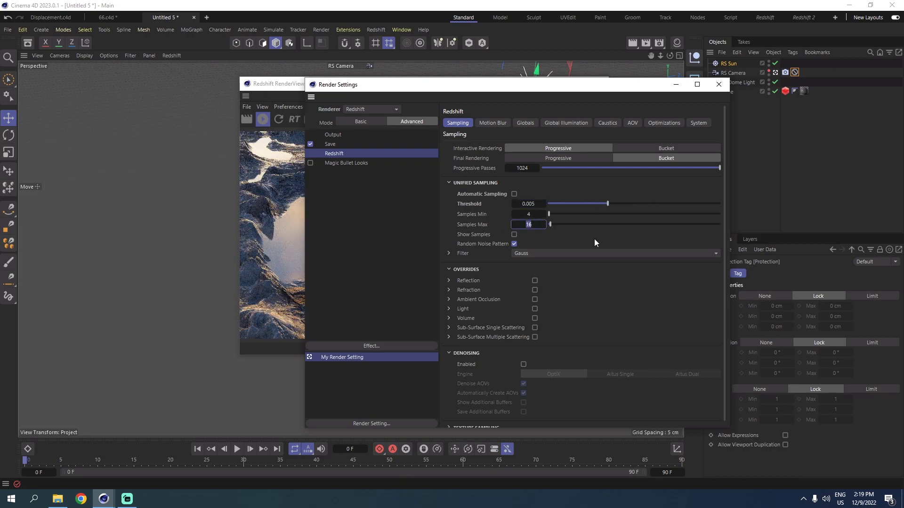
pyautogui.write('51')
pyautogui.press('Return')
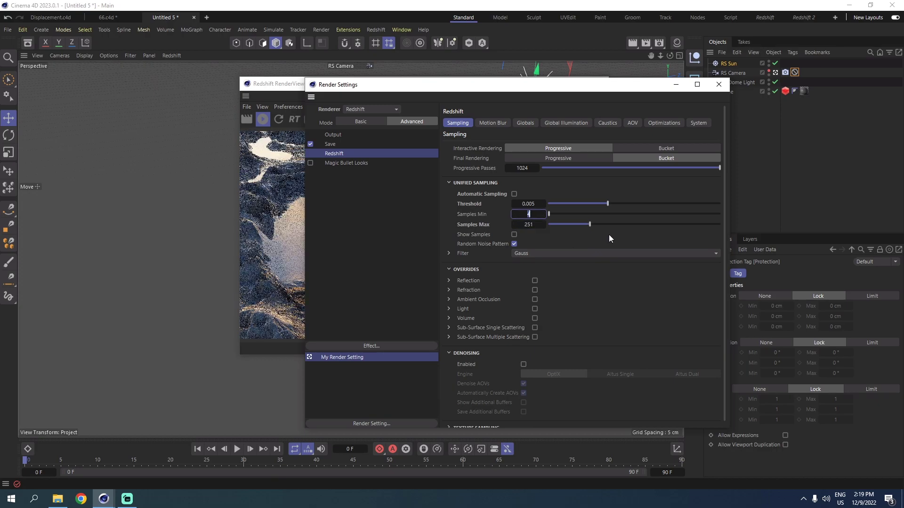
pyautogui.click(540, 225)
pyautogui.press('BackSpace')
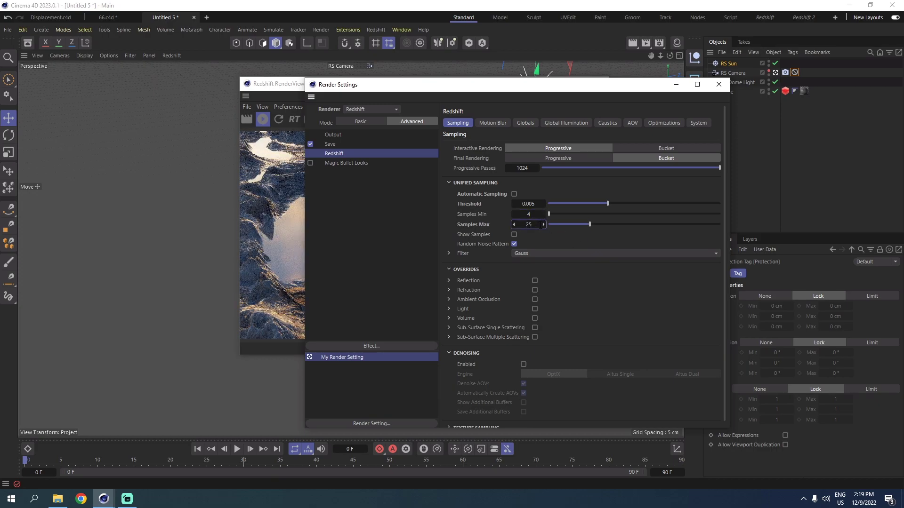
pyautogui.write('6')
pyautogui.click(528, 215)
pyautogui.write('64')
pyautogui.press('Return')
pyautogui.click(524, 365)
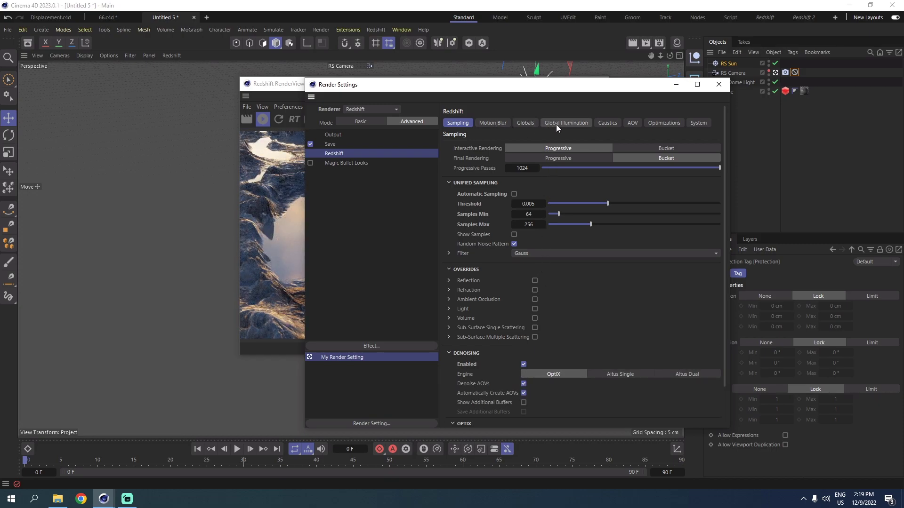
# Step: Set Redshift's Rendering Color Space to scene-linear Rec.709-sRGB
pyautogui.click(524, 124)
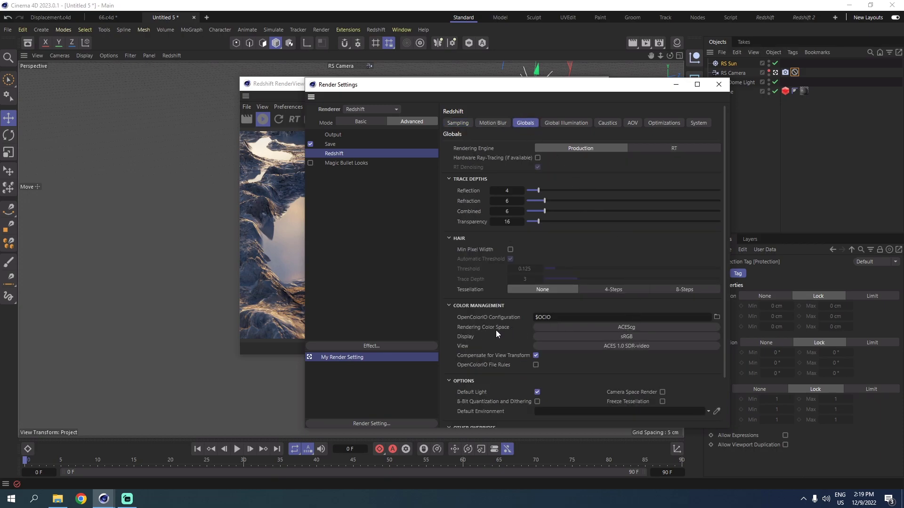
pyautogui.click(575, 330)
pyautogui.moveTo(578, 338)
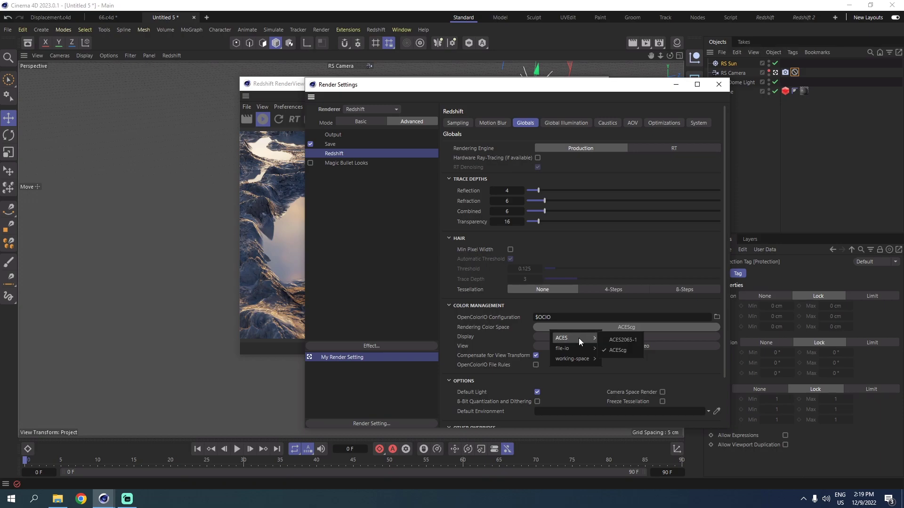
pyautogui.moveTo(583, 359)
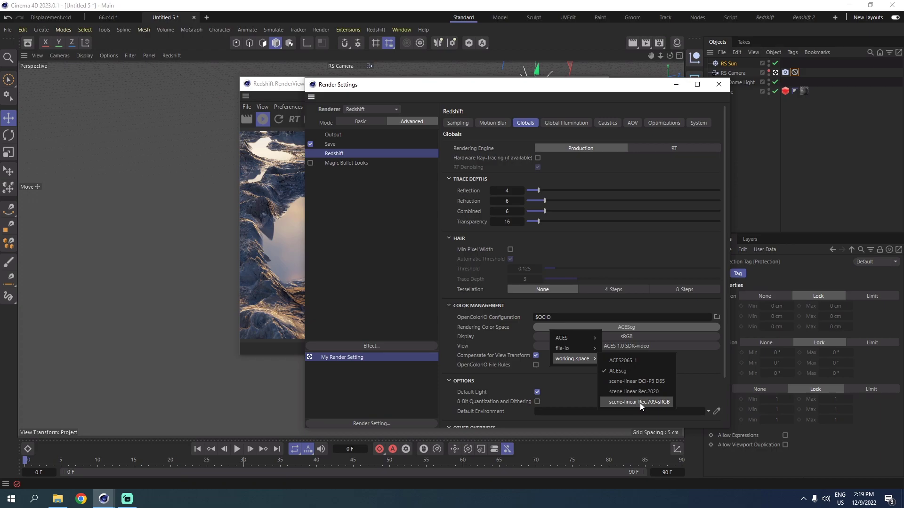
pyautogui.click(659, 402)
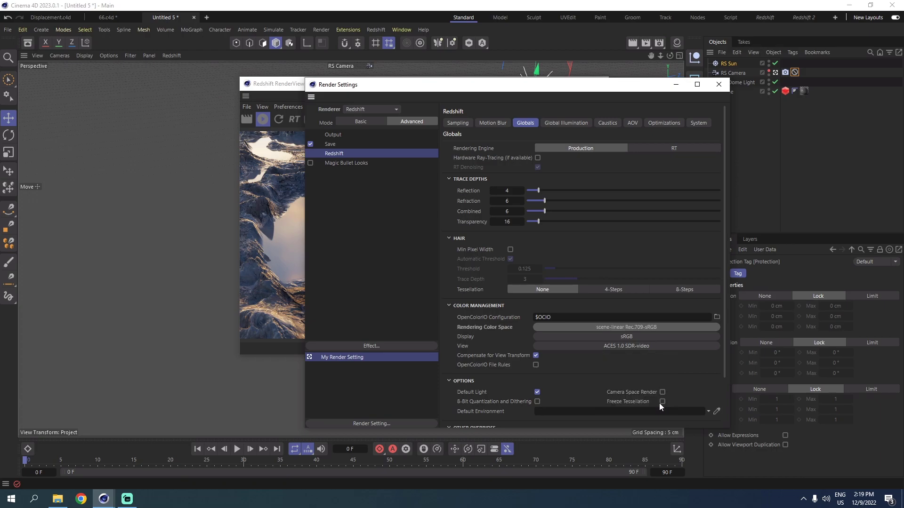
# Step: Set Redshift's color management View to Un-tone-mapped and arrange the render view and render settings windows side by side
pyautogui.click(624, 345)
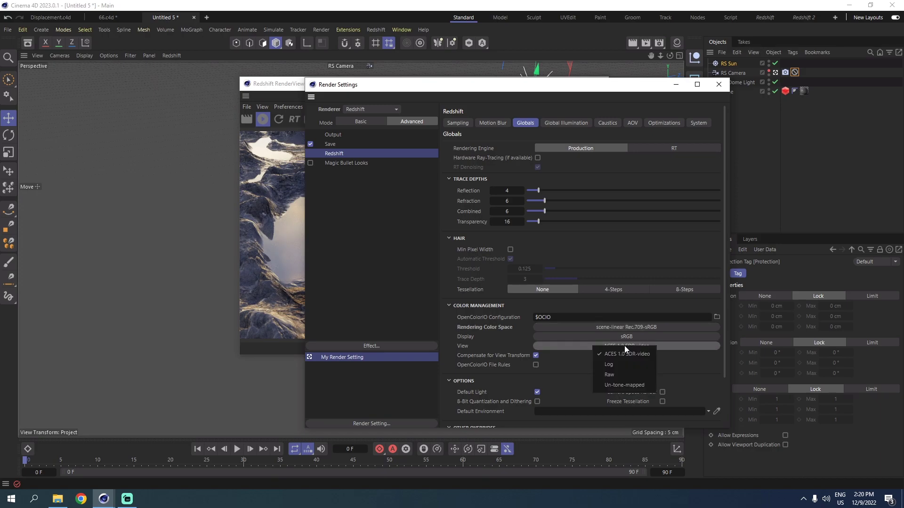
pyautogui.click(632, 385)
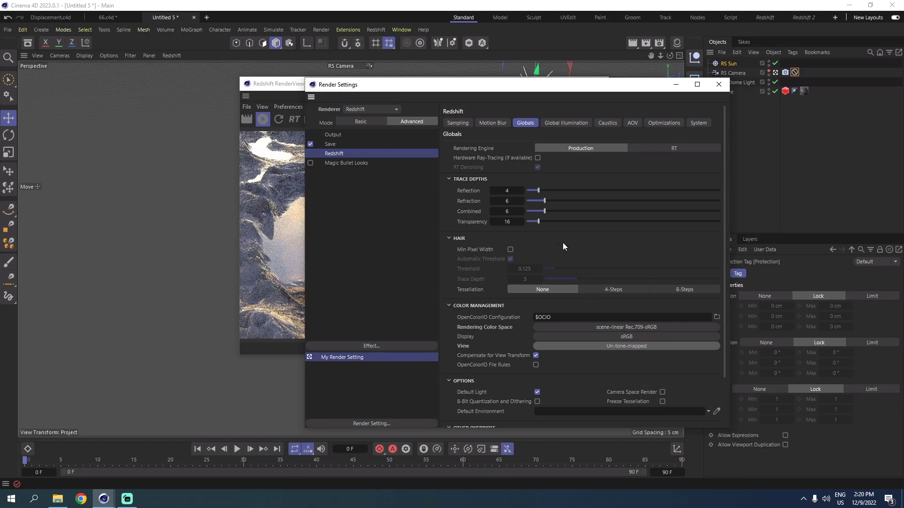
pyautogui.moveTo(497, 89); pyautogui.dragTo(663, 89)
pyautogui.moveTo(406, 87); pyautogui.dragTo(320, 98)
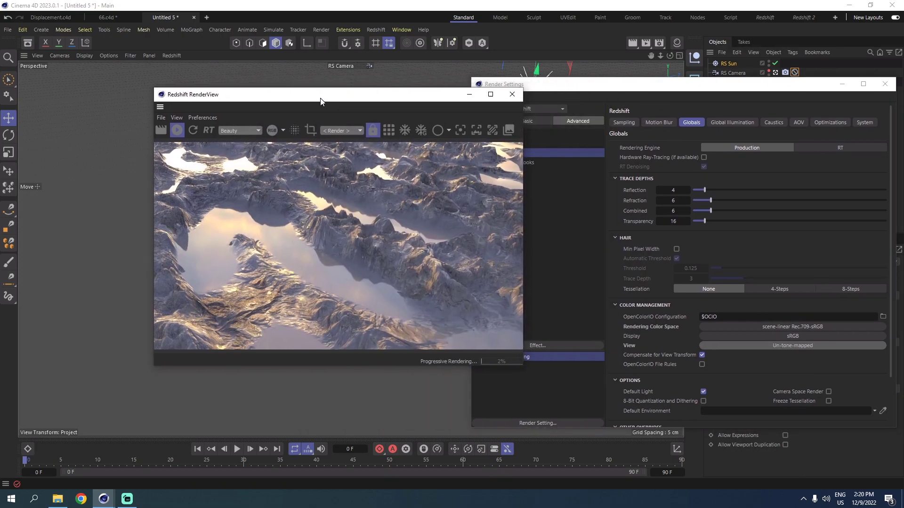
pyautogui.moveTo(677, 87); pyautogui.dragTo(549, 77)
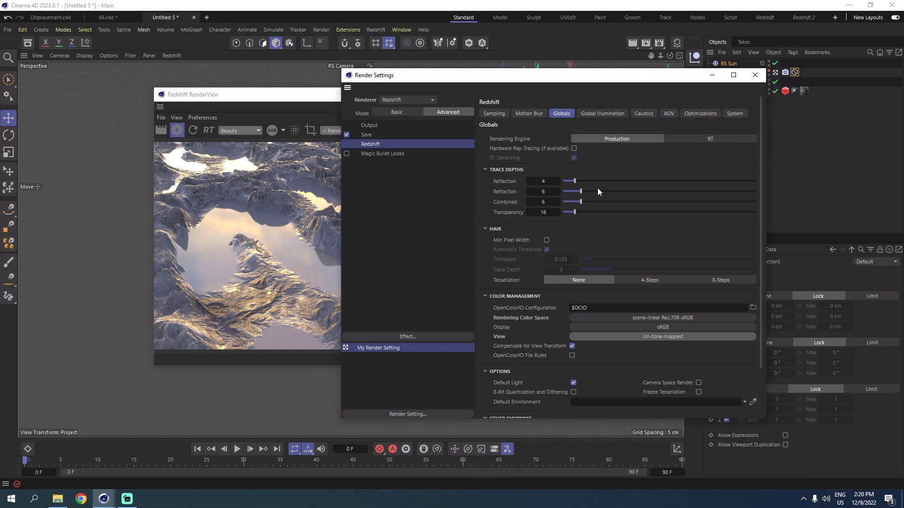
# Step: Set the Global Illumination Secondary Engine to Brute Force with 512 Brute Force Rays
pyautogui.click(594, 115)
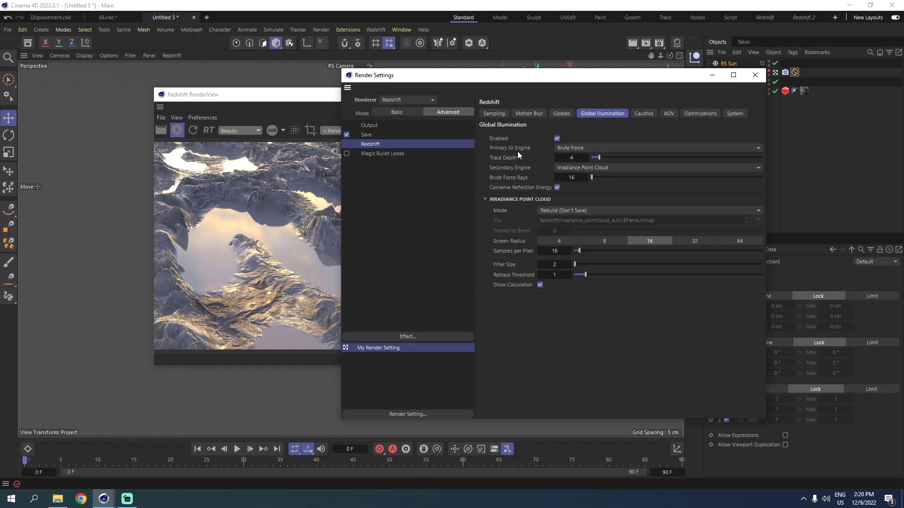
pyautogui.click(574, 149)
pyautogui.click(546, 148)
pyautogui.click(581, 167)
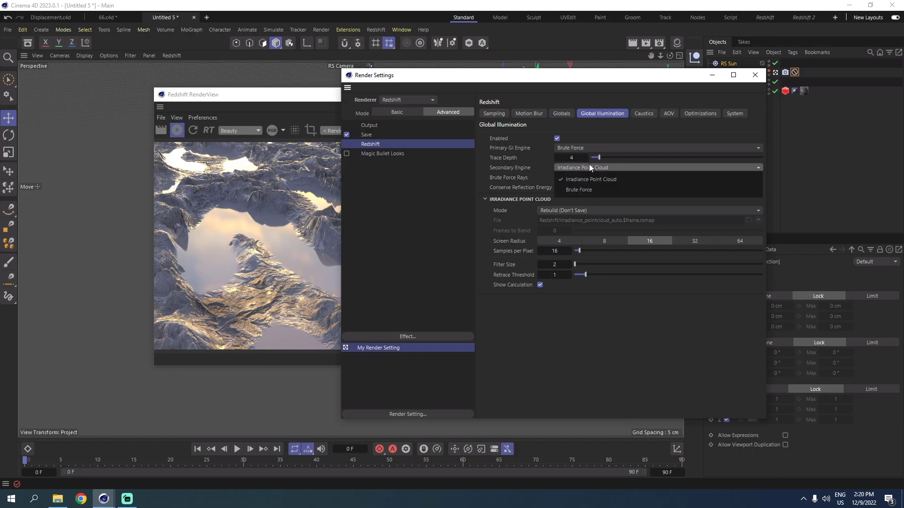
pyautogui.click(574, 183)
pyautogui.click(572, 177)
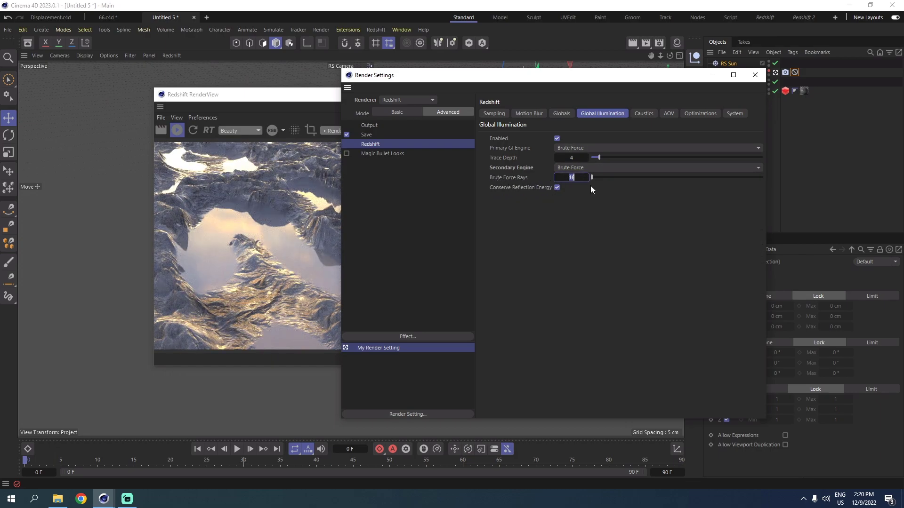
pyautogui.press('Return')
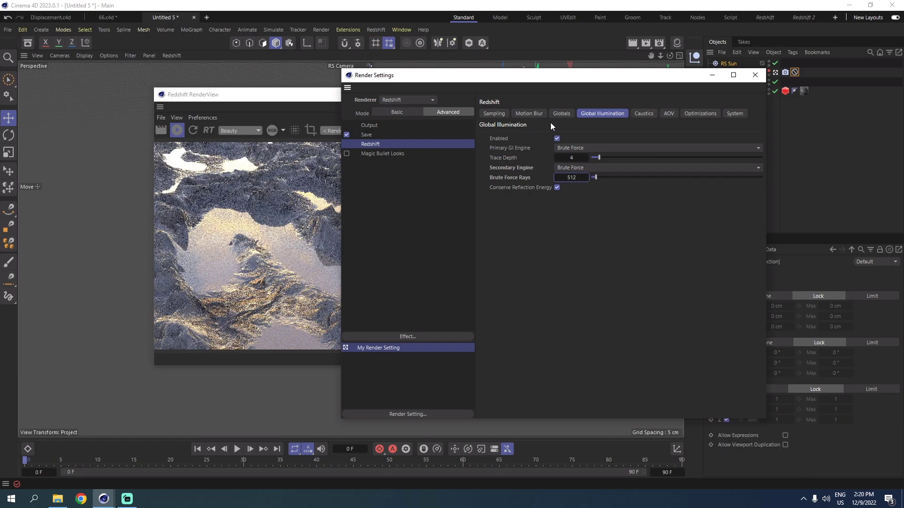
# Step: Close the render settings after checking the sampling options, and show the post-effect settings in the Redshift RenderView
pyautogui.click(527, 113)
pyautogui.click(500, 114)
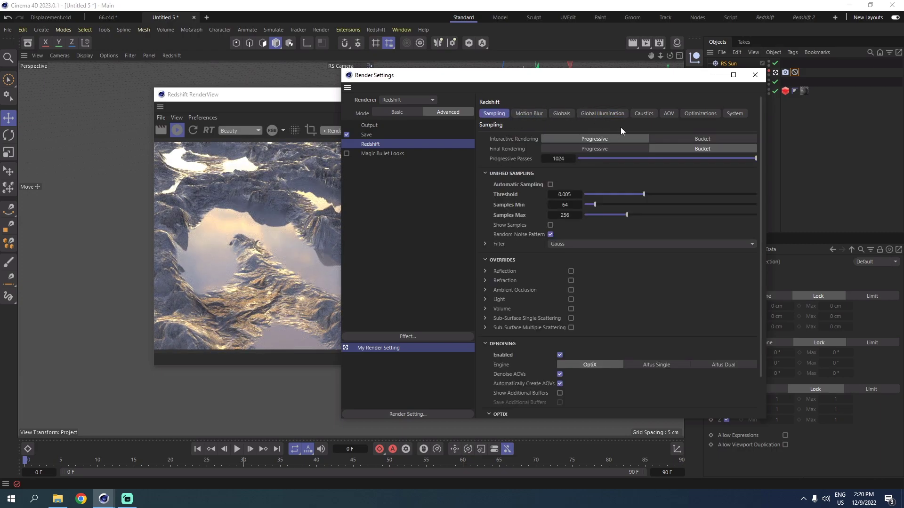
pyautogui.click(756, 75)
pyautogui.moveTo(443, 94); pyautogui.dragTo(530, 84)
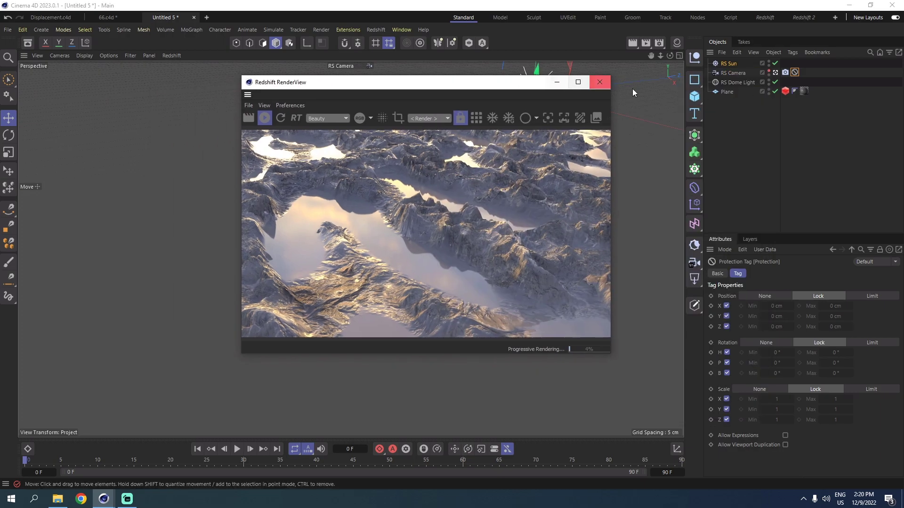
pyautogui.click(608, 119)
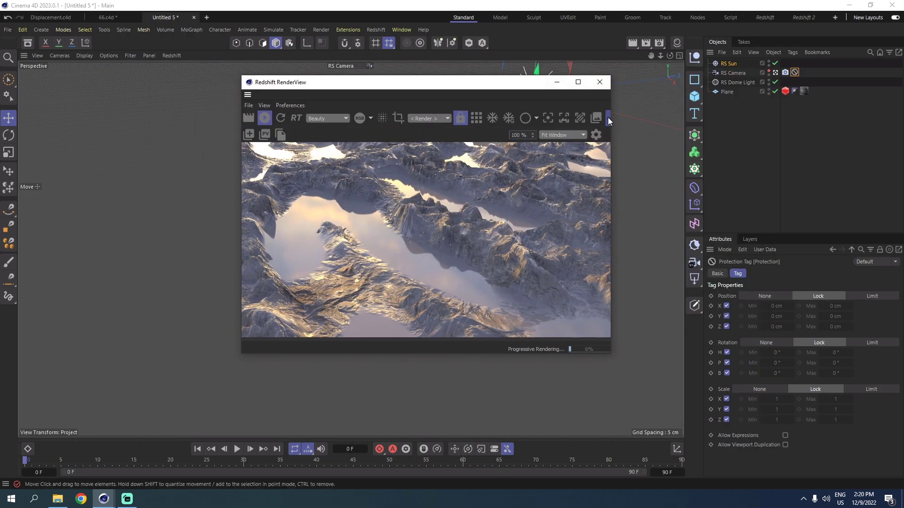
pyautogui.click(596, 134)
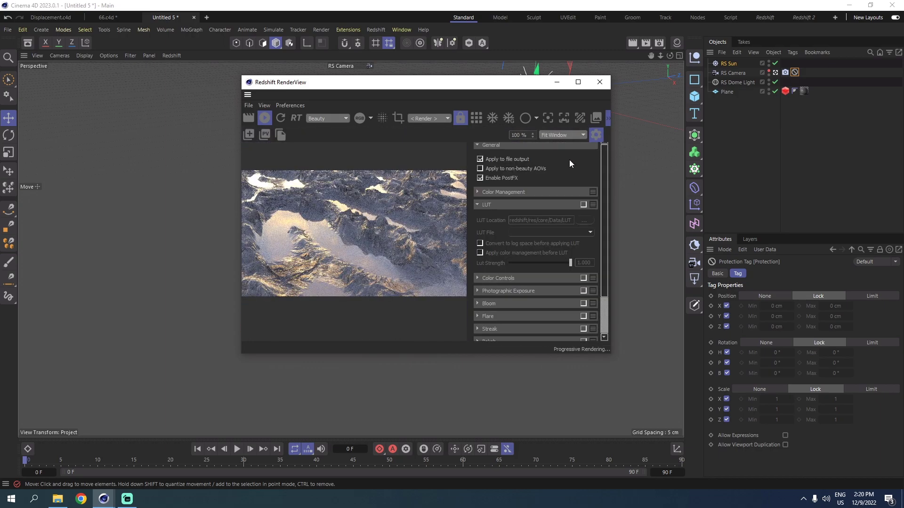
# Step: Enable the LUT post effect and choose SONY_EE_Slog2_LC709A as the LUT file
pyautogui.click(583, 205)
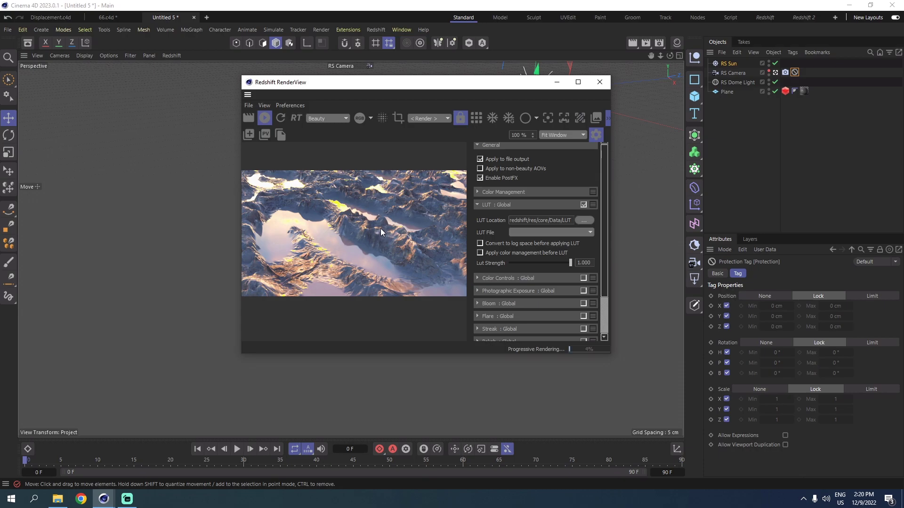
pyautogui.click(544, 232)
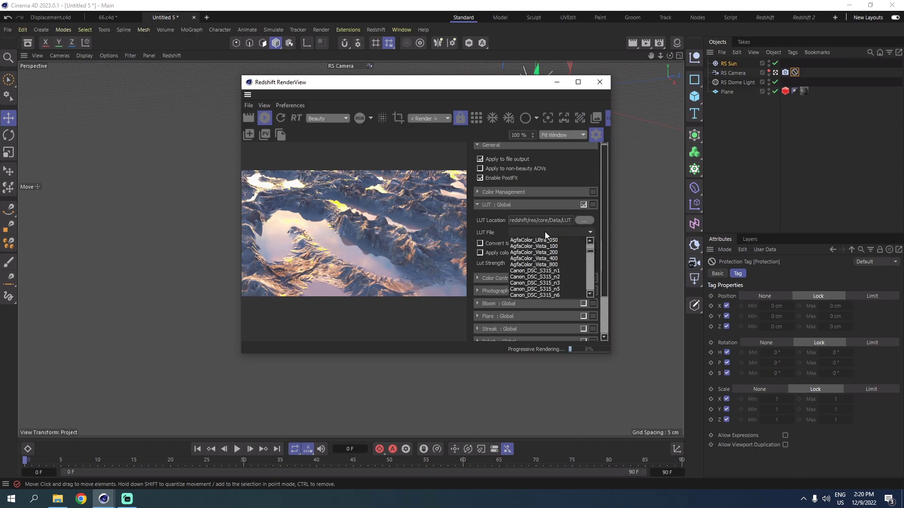
pyautogui.scroll(-2, 590, 260)
pyautogui.moveTo(590, 260); pyautogui.dragTo(583, 292)
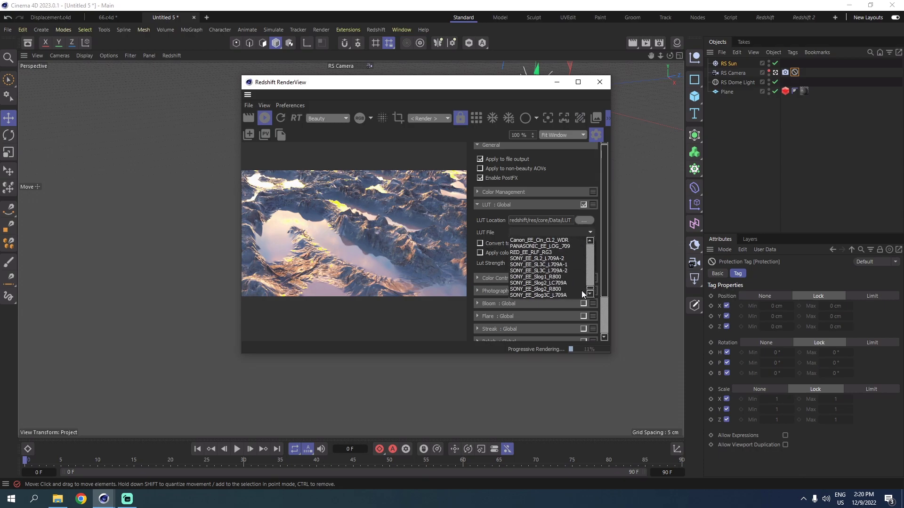
pyautogui.click(549, 262)
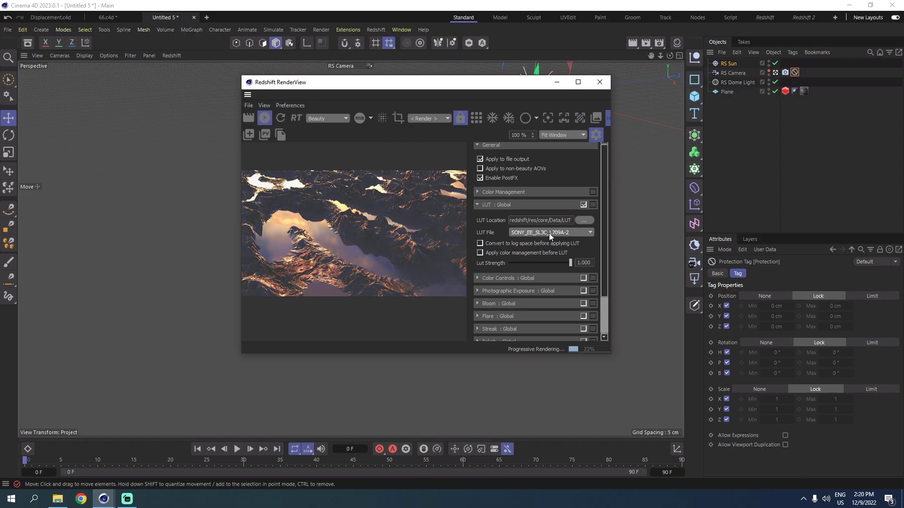
pyautogui.scroll(-1, 549, 233)
pyautogui.scroll(-1, 549, 233)
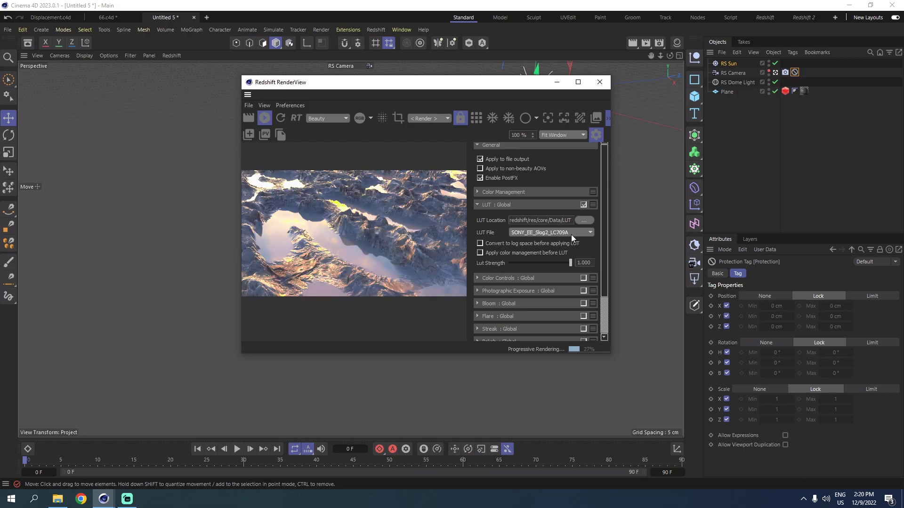
pyautogui.scroll(-1, 570, 235)
pyautogui.scroll(1, 571, 235)
pyautogui.click(478, 205)
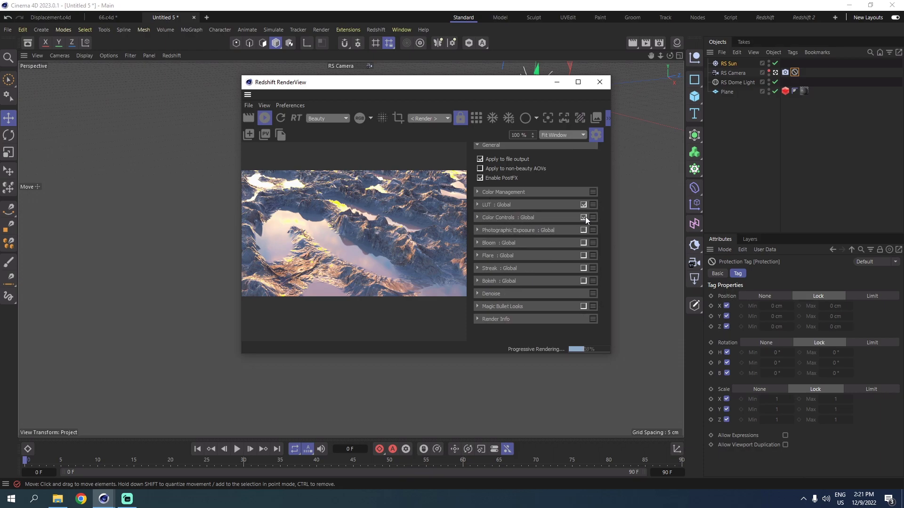
# Step: Set Exposure to about -0.19 and Contrast to about 0.02 in the RenderView's Color Controls
pyautogui.click(480, 217)
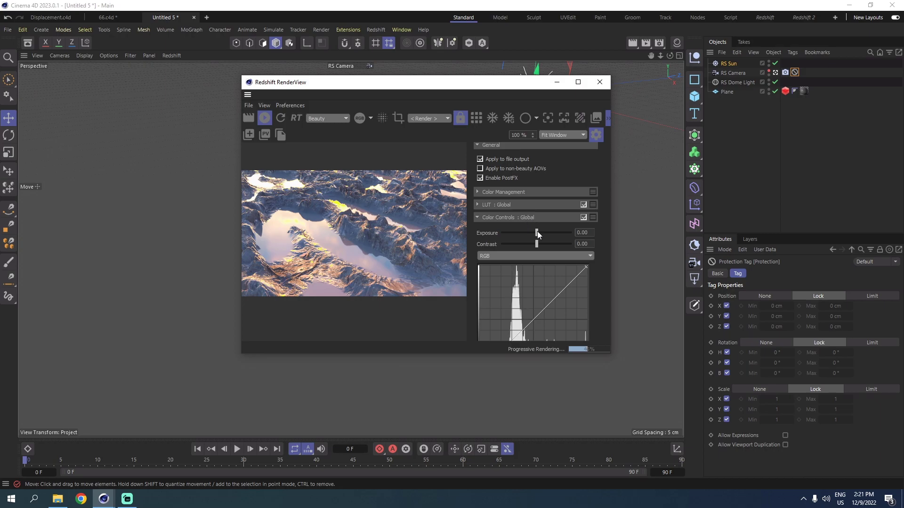
pyautogui.moveTo(538, 232)
pyautogui.mouseDown()
pyautogui.moveTo(529, 244)
pyautogui.moveTo(538, 242)
pyautogui.mouseUp()
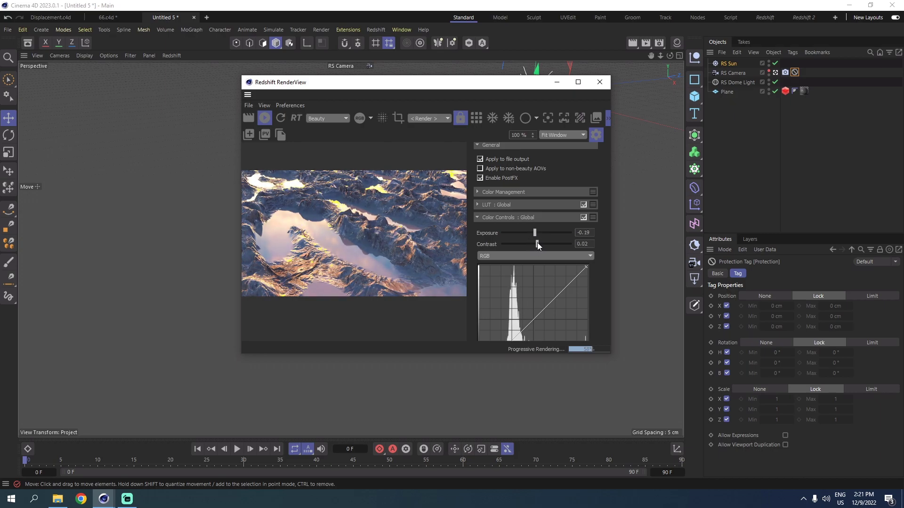
pyautogui.click(476, 218)
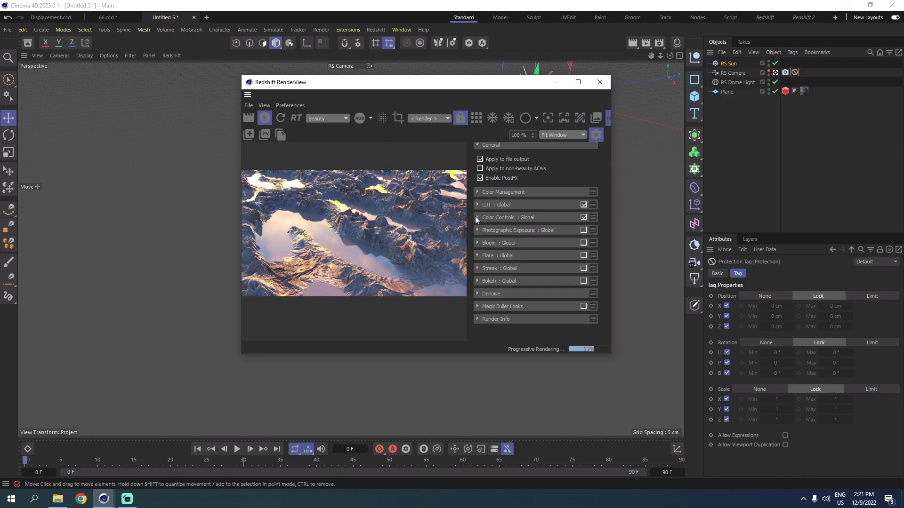
# Step: Enable Photographic Exposure and set Vignetting to about 4.6
pyautogui.click(583, 232)
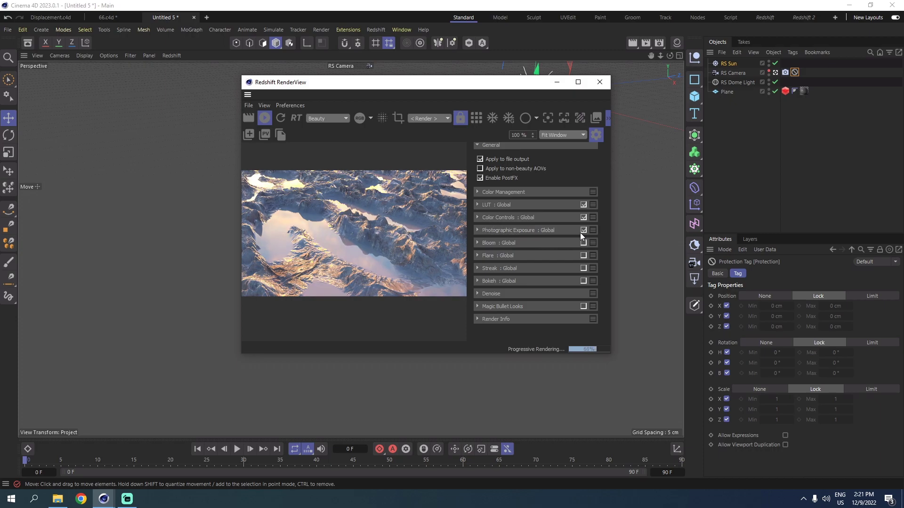
pyautogui.click(475, 231)
pyautogui.scroll(-1, 501, 272)
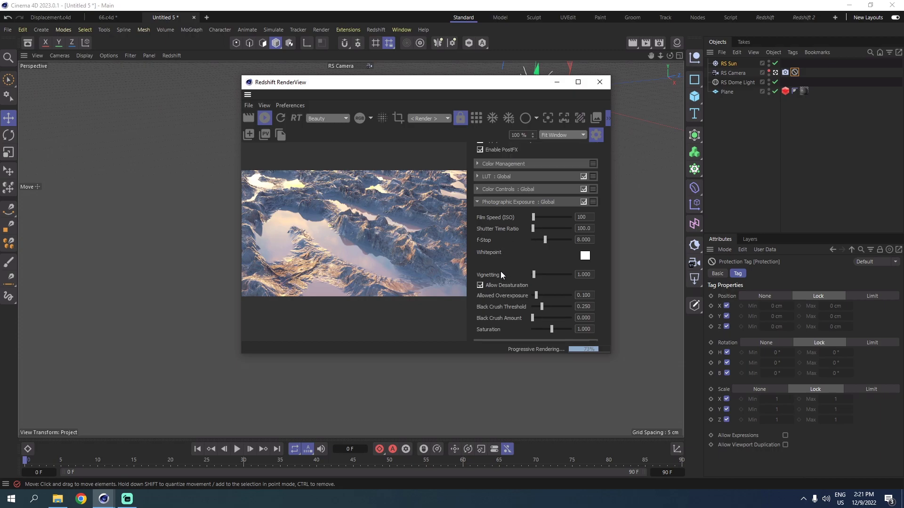
pyautogui.moveTo(534, 275)
pyautogui.mouseDown()
pyautogui.moveTo(575, 267)
pyautogui.moveTo(539, 265)
pyautogui.mouseUp()
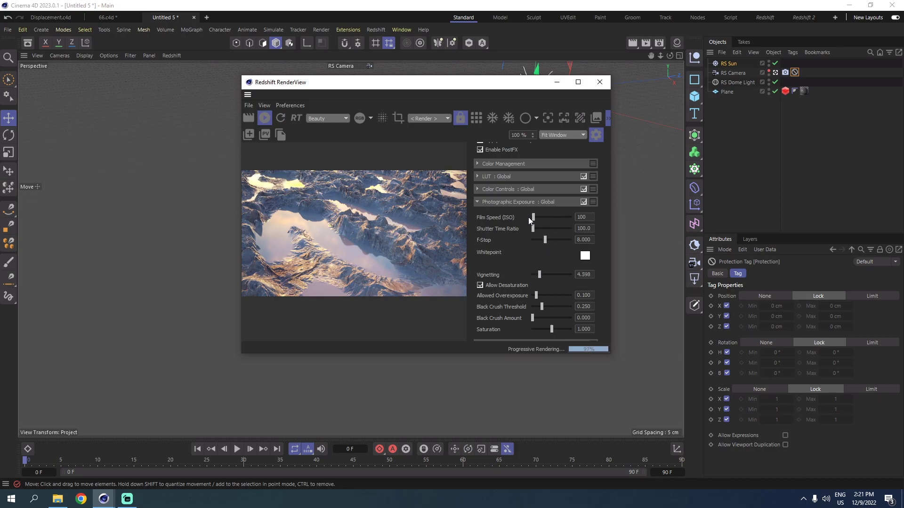
# Step: Try a Shutter Time Ratio of about 183.9 in Photographic Exposure, and undo it
pyautogui.moveTo(534, 229); pyautogui.dragTo(536, 230)
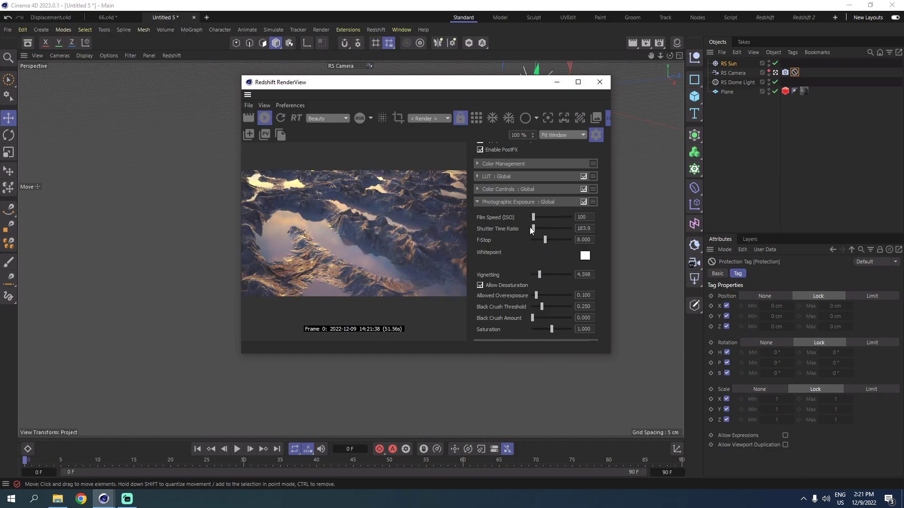
pyautogui.click(7, 17)
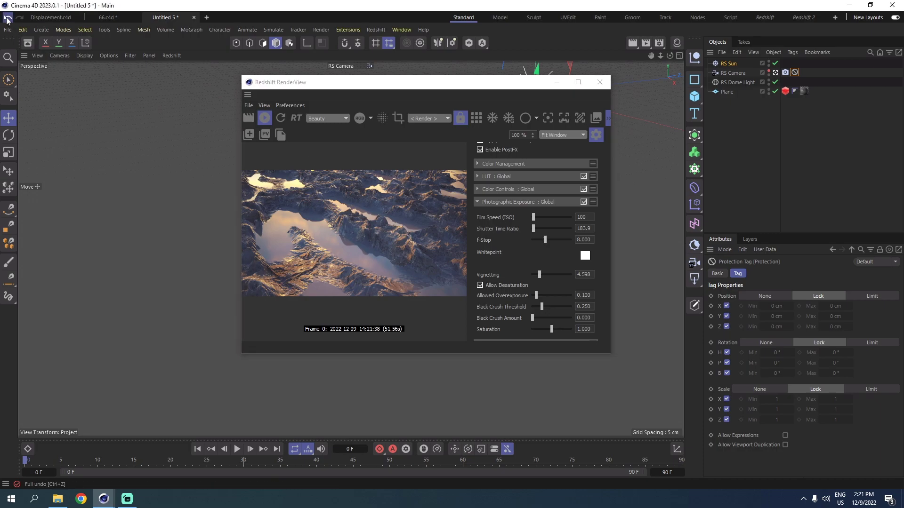
pyautogui.click(478, 202)
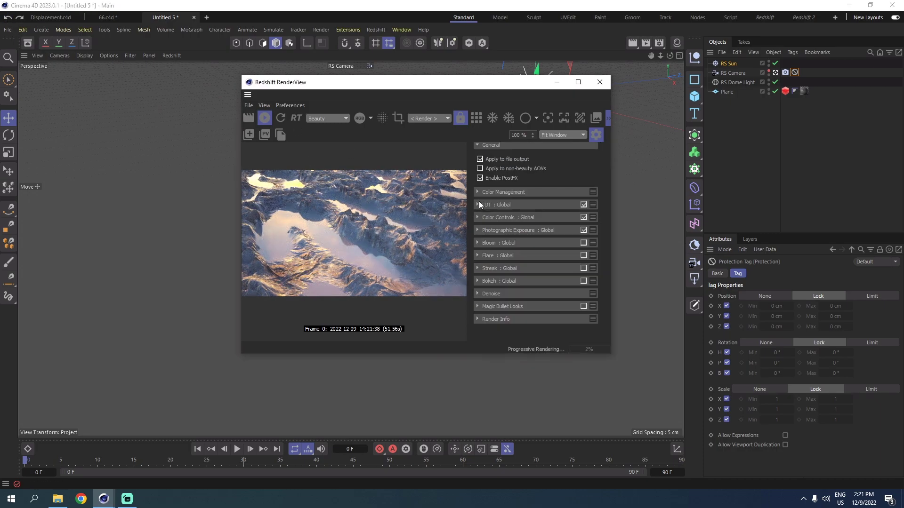
# Step: Enable Bloom with a Bloom Threshold of about 13.1 and a Bloom Intensity of about 2.98
pyautogui.click(584, 242)
pyautogui.click(478, 242)
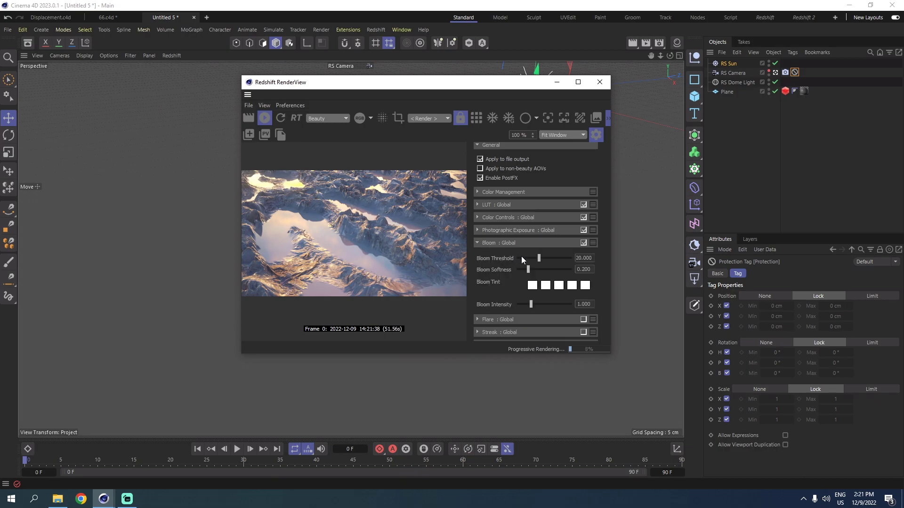
pyautogui.moveTo(539, 258); pyautogui.dragTo(537, 258)
pyautogui.moveTo(532, 304); pyautogui.dragTo(560, 302)
pyautogui.moveTo(537, 261)
pyautogui.mouseDown()
pyautogui.moveTo(546, 260)
pyautogui.moveTo(531, 262)
pyautogui.mouseUp()
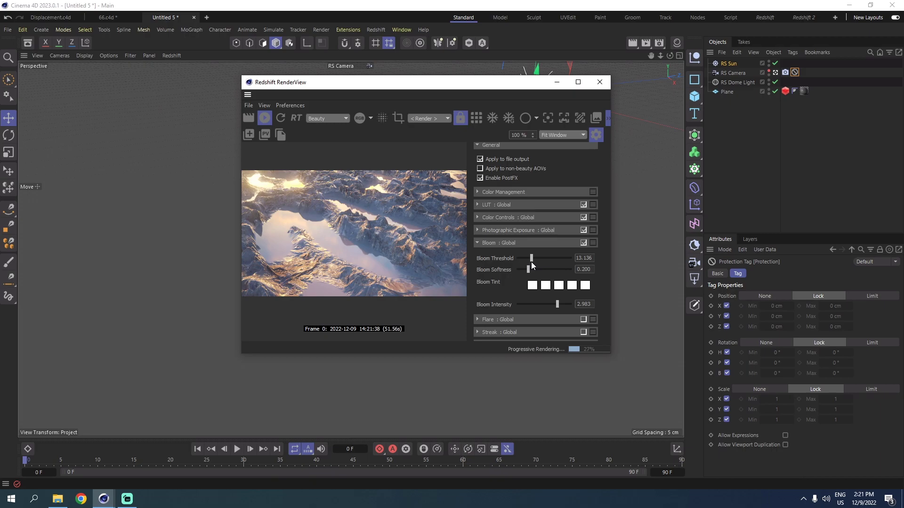
pyautogui.click(477, 244)
# Step: Enable the Flare post effect and set its Flare Threshold to about 0.83
pyautogui.click(477, 255)
pyautogui.click(583, 255)
pyautogui.moveTo(535, 270); pyautogui.dragTo(518, 270)
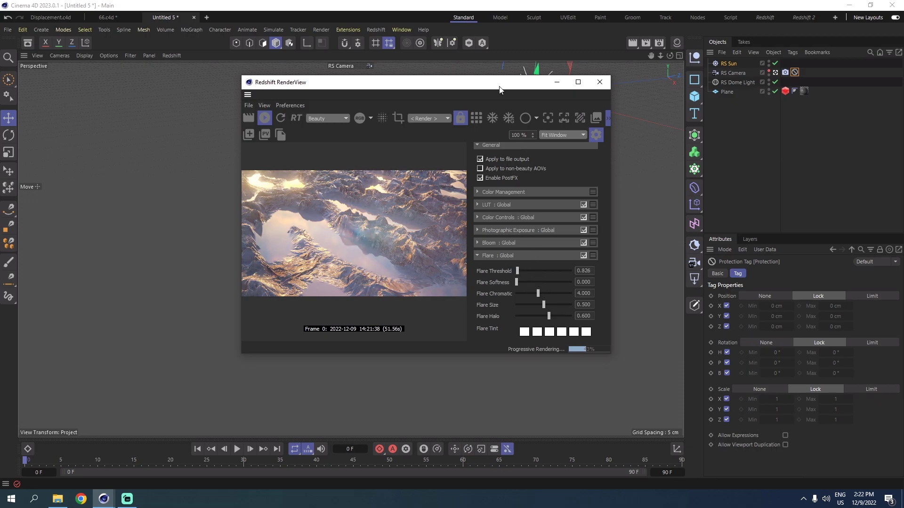
# Step: Move the render view aside, leave the RS Camera view, and orbit the default camera to a new angle on the landscape
pyautogui.moveTo(495, 87); pyautogui.dragTo(712, 151)
pyautogui.click(776, 72)
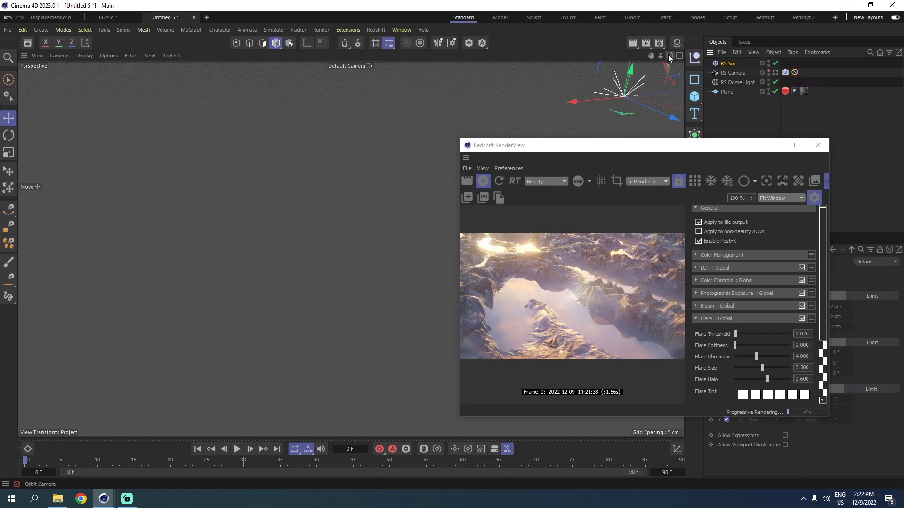
pyautogui.moveTo(668, 54); pyautogui.dragTo(351, 248)
pyautogui.moveTo(670, 56)
pyautogui.mouseDown()
pyautogui.moveTo(656, 53)
pyautogui.moveTo(669, 58)
pyautogui.mouseUp()
# Step: Add a second standard Redshift camera, copy the first camera's Protection tag onto it, and look through the new camera
pyautogui.click(376, 30)
pyautogui.moveTo(398, 66)
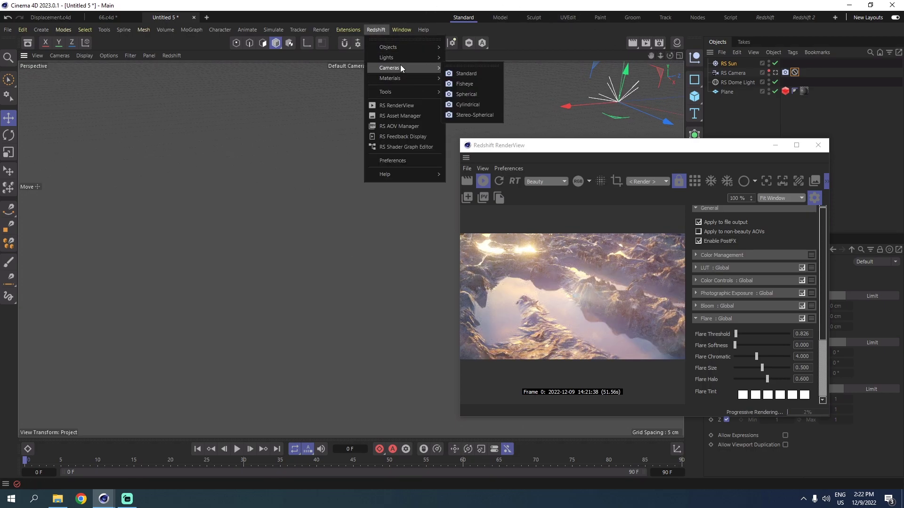
pyautogui.click(462, 74)
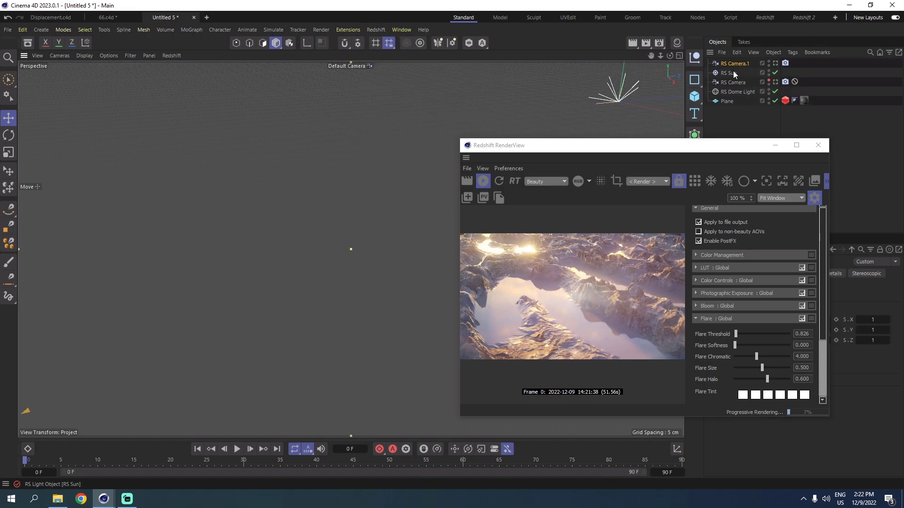
pyautogui.keyDown('ctrl'); pyautogui.moveTo(795, 83); pyautogui.dragTo(795, 63); pyautogui.keyUp('ctrl')
pyautogui.click(776, 63)
# Step: Move the render view back over the viewport and set the Flare Threshold to about 1.24
pyautogui.moveTo(732, 151); pyautogui.dragTo(528, 95)
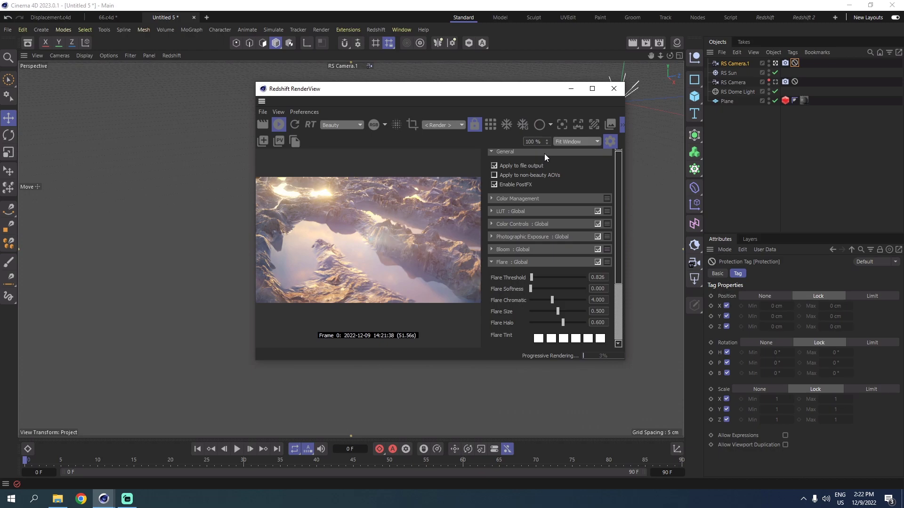
pyautogui.moveTo(531, 274); pyautogui.dragTo(532, 277)
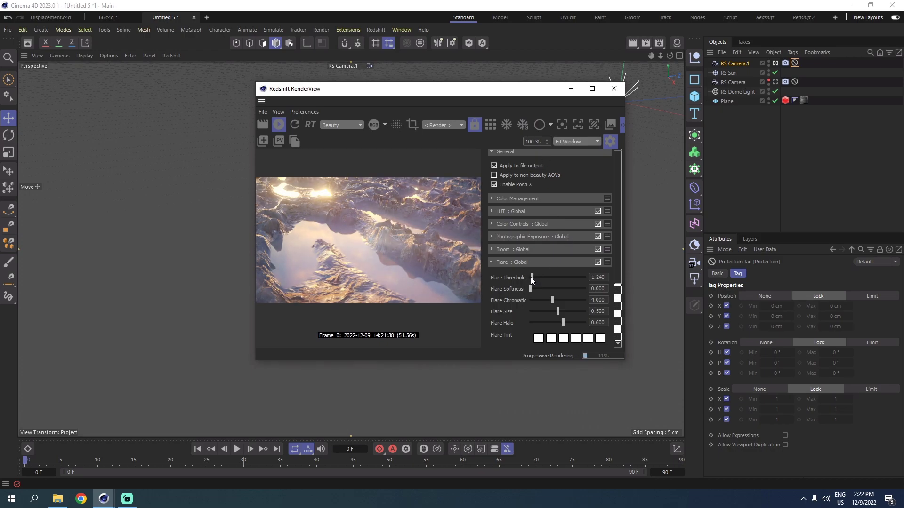
# Step: Raise the Flare Threshold to about 2.07 and increase the Flare Intensity above 0.2
pyautogui.scroll(-1, 530, 318)
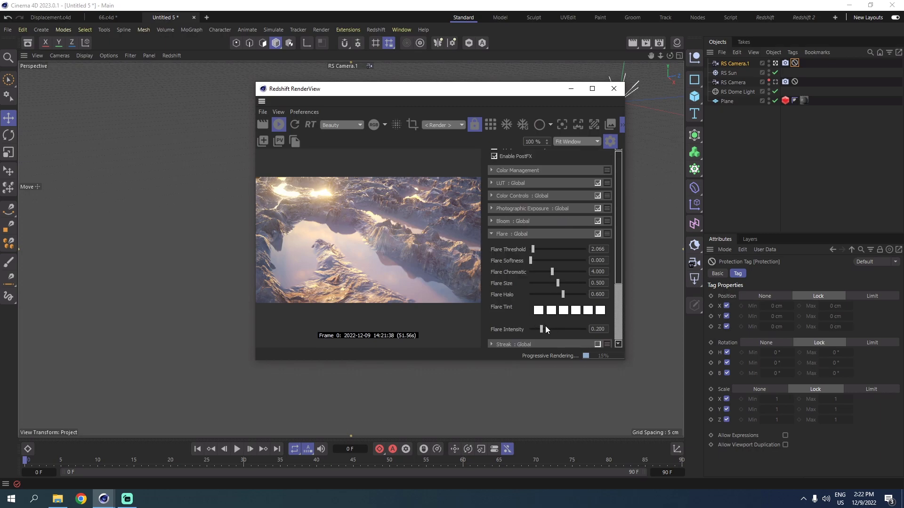
pyautogui.moveTo(543, 329)
pyautogui.mouseDown()
pyautogui.moveTo(560, 329)
pyautogui.moveTo(550, 330)
pyautogui.mouseUp()
pyautogui.click(491, 234)
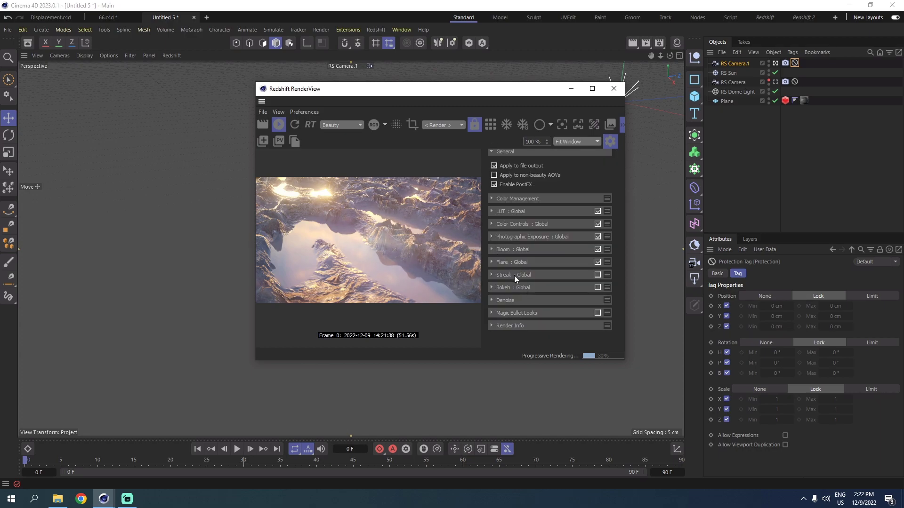
# Step: Enable the Streak post effect with a threshold of about 3.91 and intensity of about 1.32, and hide the post effect settings
pyautogui.click(597, 275)
pyautogui.click(492, 274)
pyautogui.moveTo(543, 289)
pyautogui.mouseDown()
pyautogui.moveTo(527, 289)
pyautogui.moveTo(535, 289)
pyautogui.mouseUp()
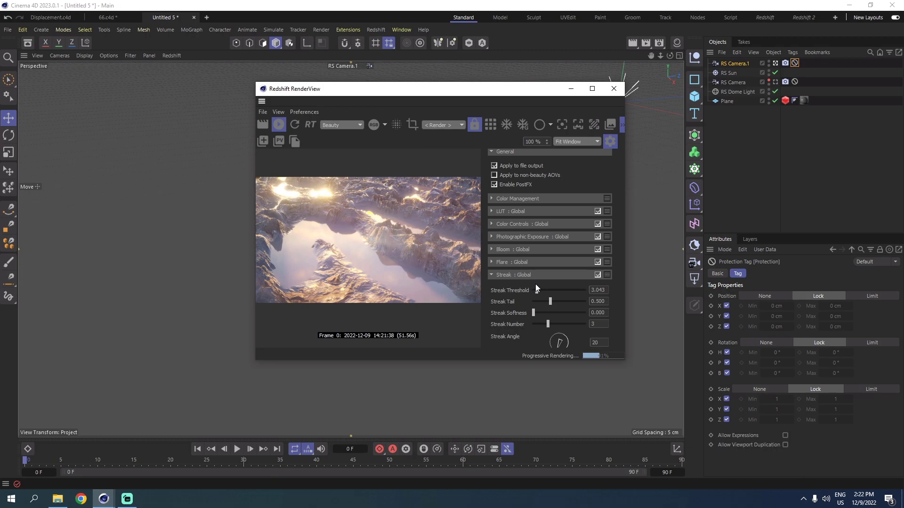
pyautogui.moveTo(534, 283)
pyautogui.mouseDown()
pyautogui.moveTo(572, 288)
pyautogui.moveTo(551, 284)
pyautogui.mouseUp()
pyautogui.scroll(-3, 537, 286)
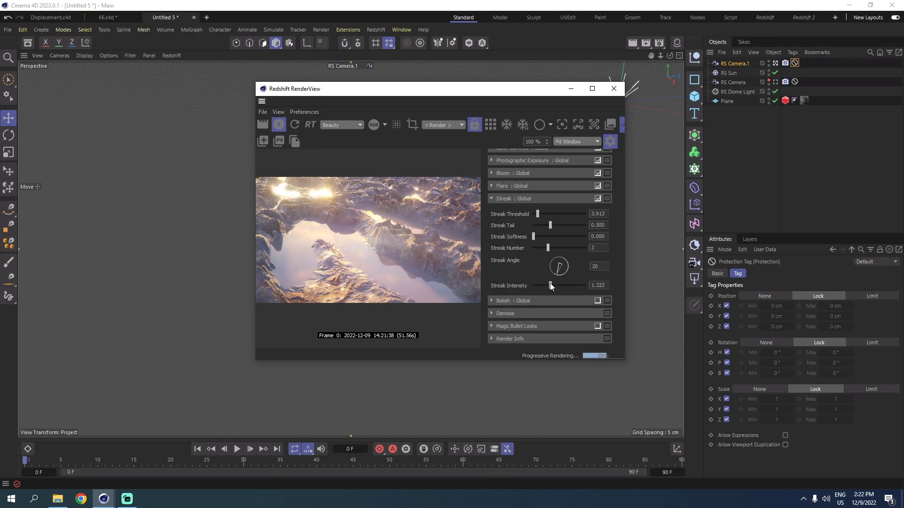
pyautogui.click(495, 200)
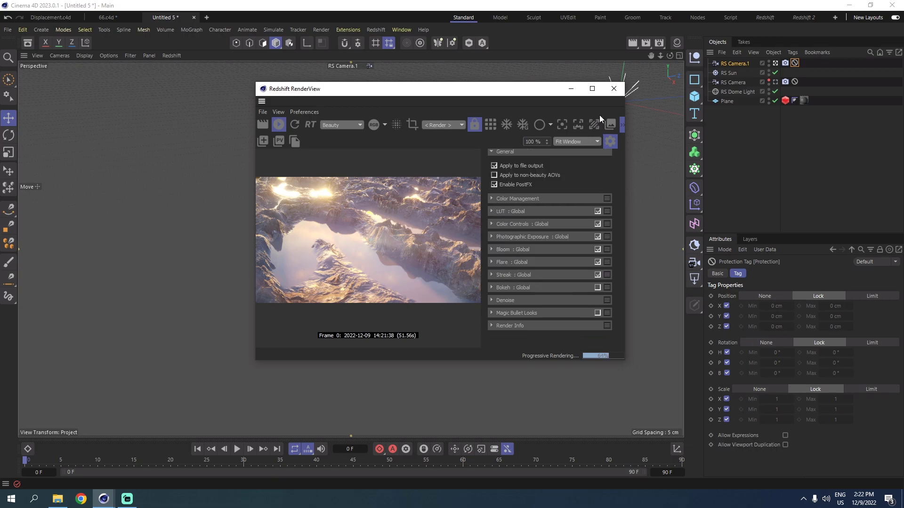
pyautogui.click(622, 125)
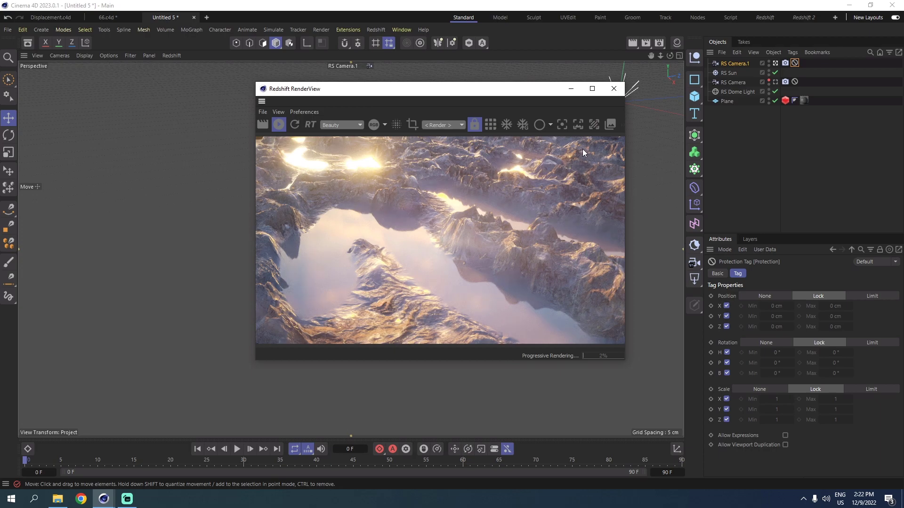
# Step: Override and enable Bokeh on the second camera's Redshift Camera tag, deriving only Focus Distance from the camera
pyautogui.click(785, 63)
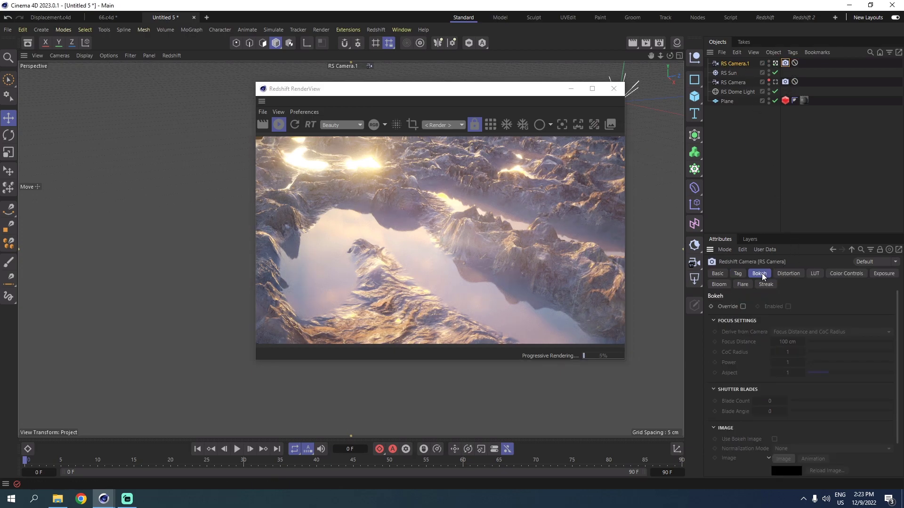
pyautogui.click(743, 307)
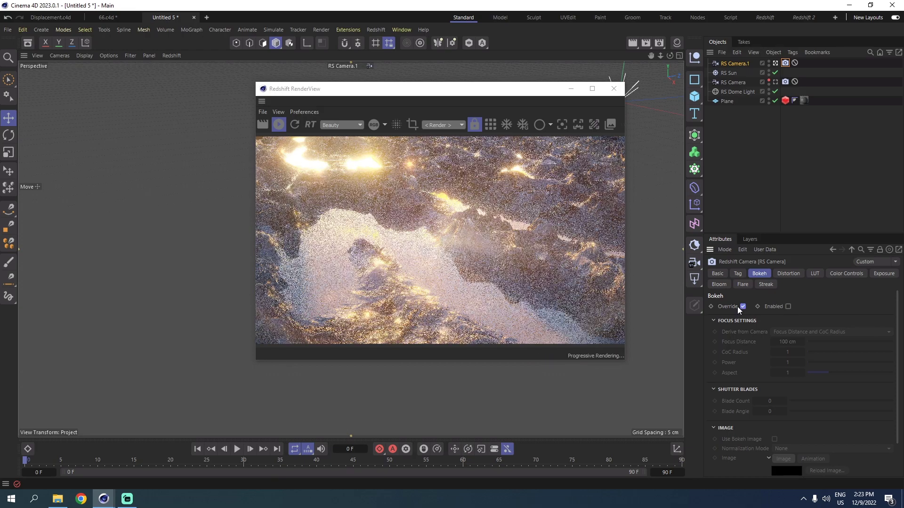
pyautogui.click(788, 306)
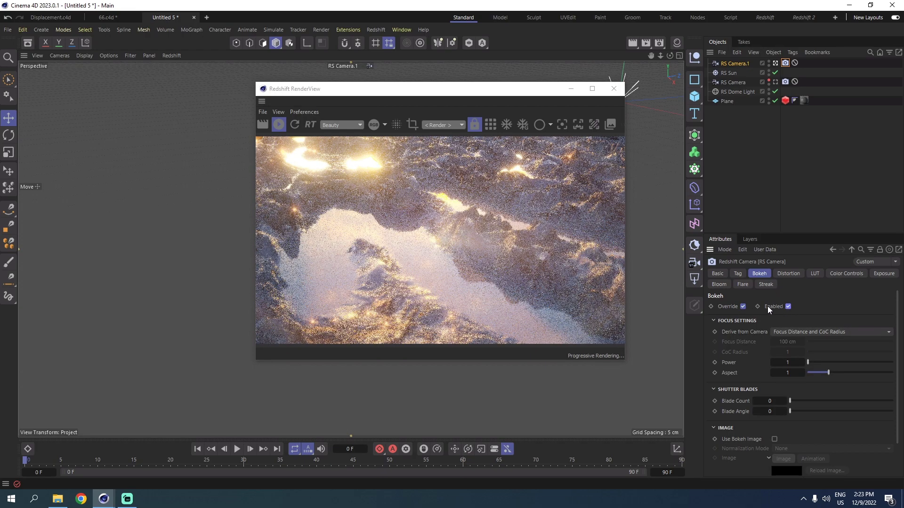
pyautogui.click(807, 332)
pyautogui.click(800, 354)
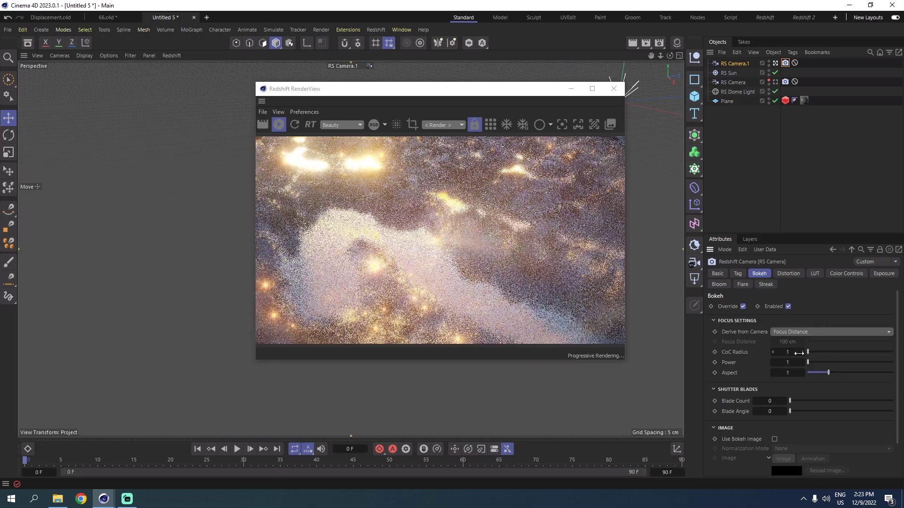
# Step: Pick the focus distance in the render by trying several points, settling on the rocky ridge right of the pool
pyautogui.click(561, 124)
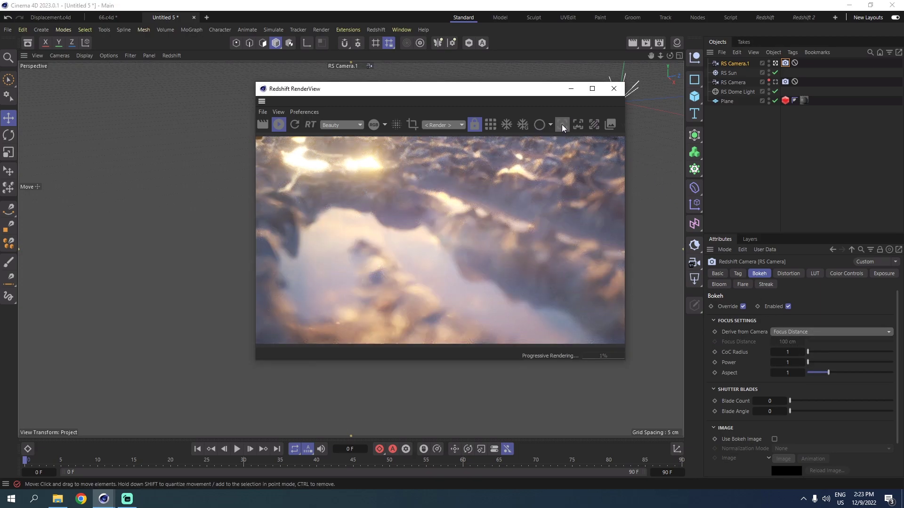
pyautogui.click(471, 228)
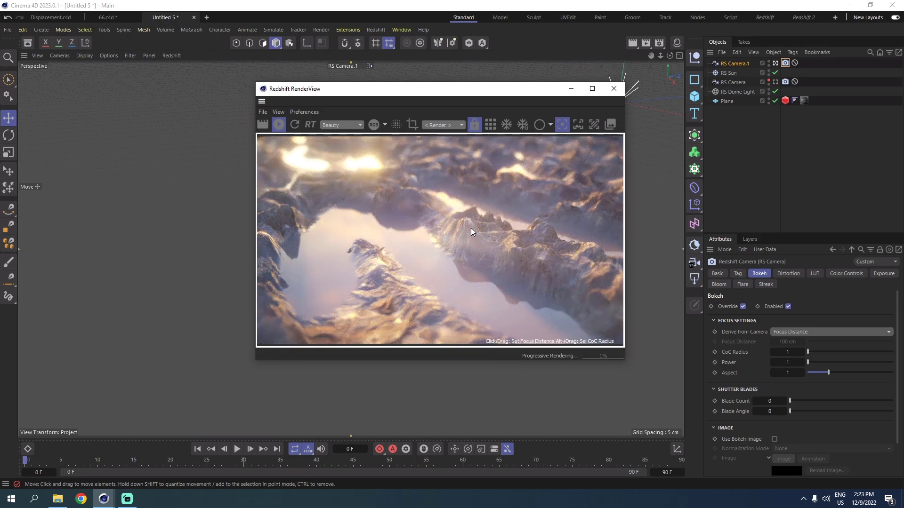
pyautogui.click(398, 188)
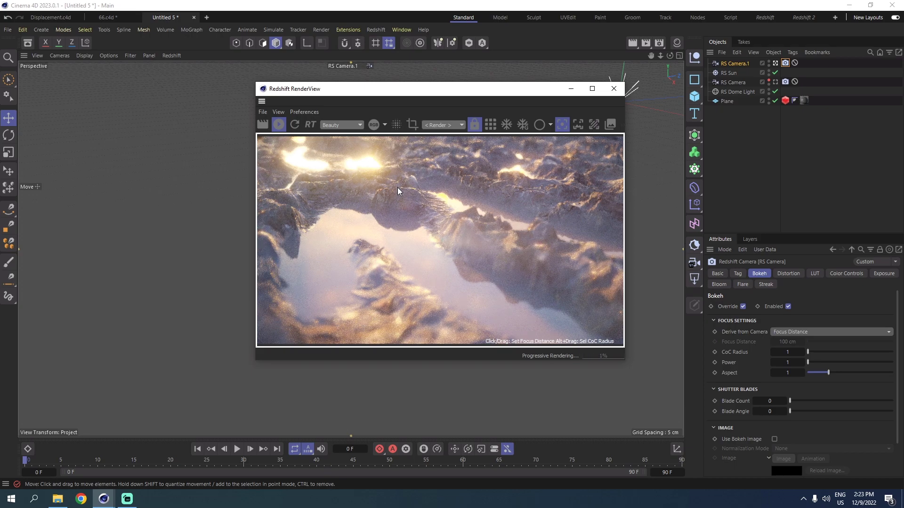
pyautogui.click(533, 250)
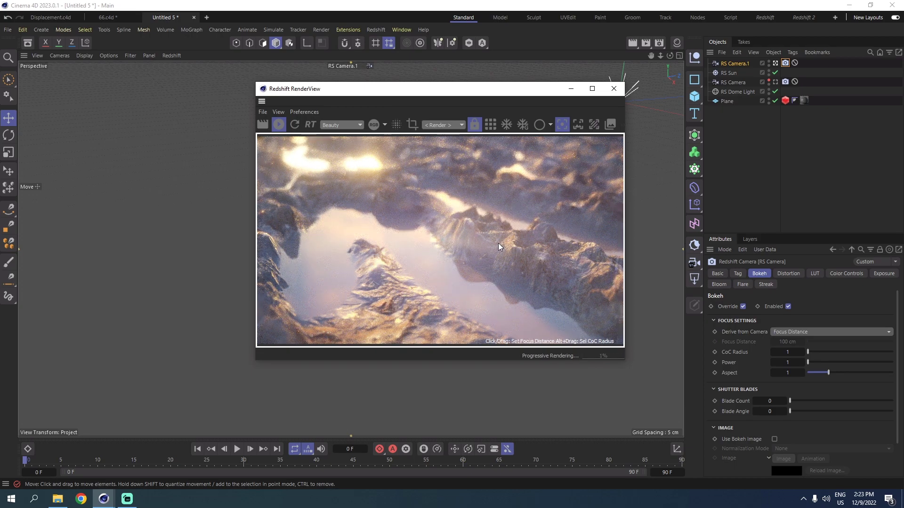
pyautogui.click(464, 220)
pyautogui.click(478, 230)
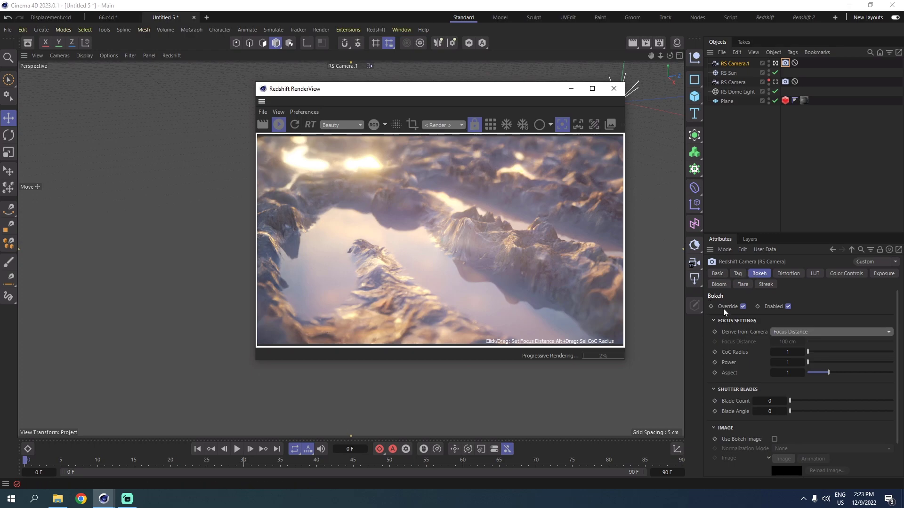
# Step: Try a Bokeh Power of 0.4, reduce it to 0.3, and leave focus picking in the render view
pyautogui.click(787, 363)
pyautogui.write('0')
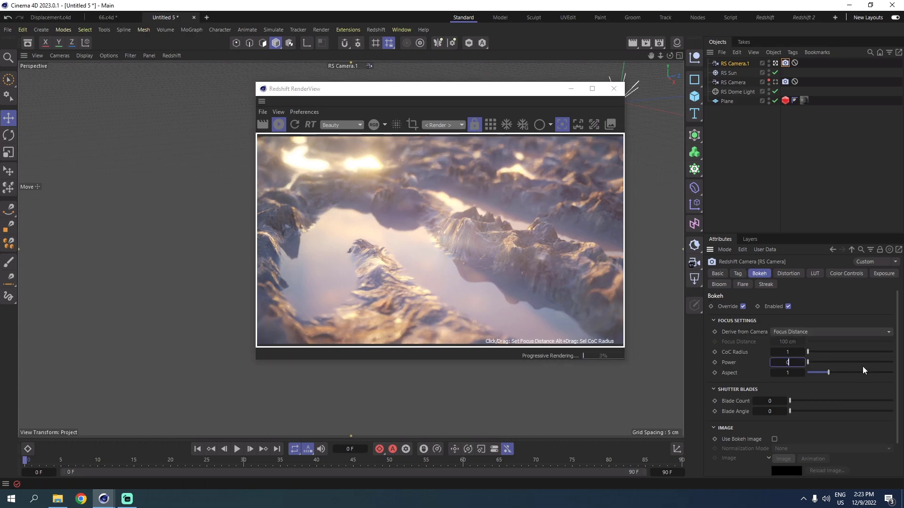
pyautogui.write('.4')
pyautogui.press('Return')
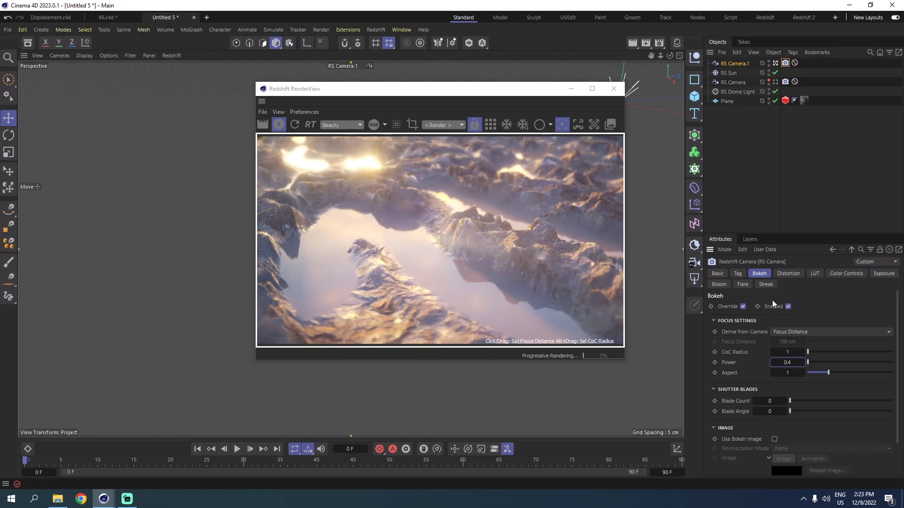
pyautogui.click(787, 361)
pyautogui.write('0.3')
pyautogui.press('Return')
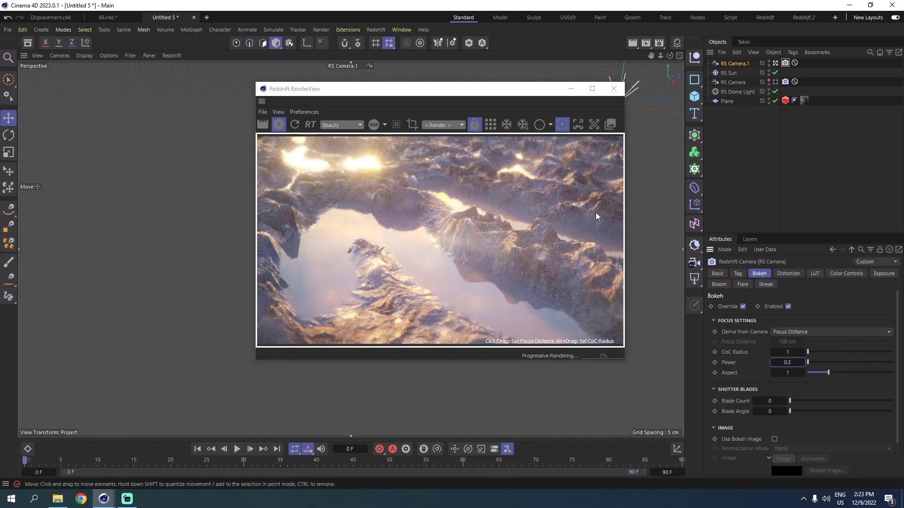
pyautogui.click(564, 124)
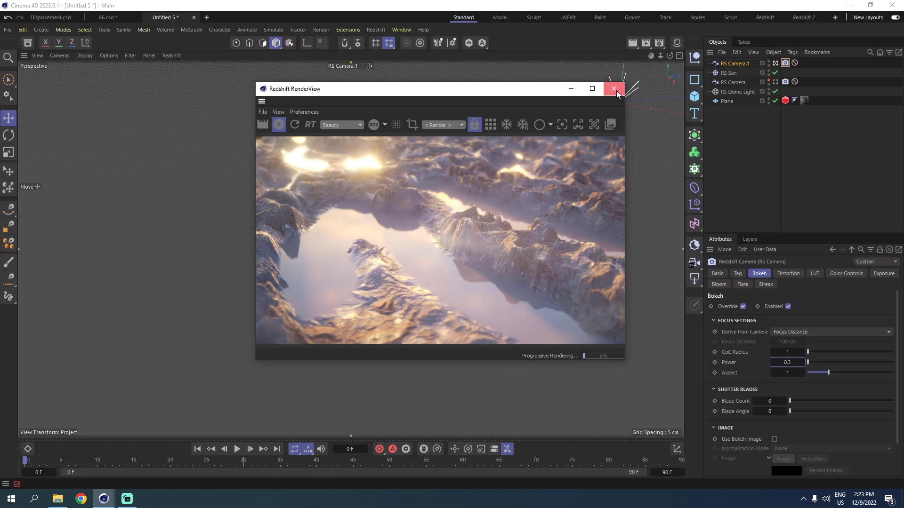
# Step: Add a Redshift Environment object to the scene
pyautogui.click(375, 29)
pyautogui.moveTo(405, 47)
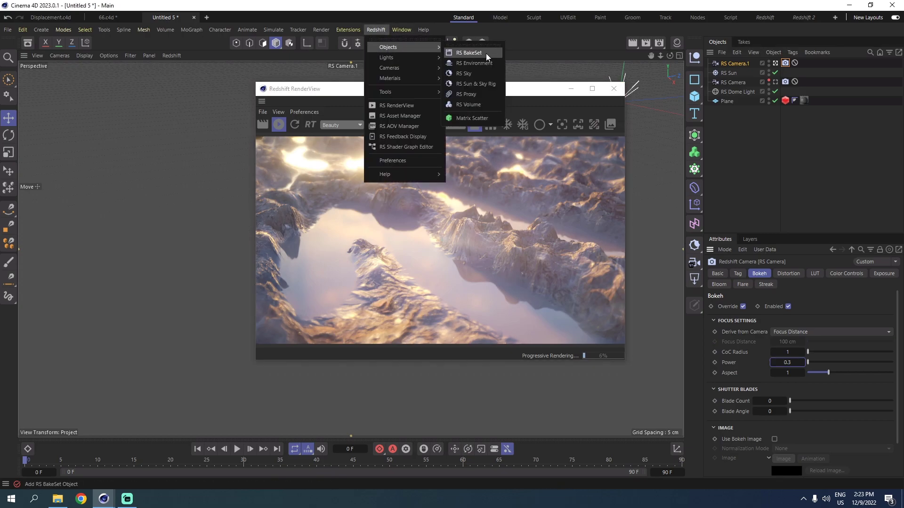
pyautogui.click(473, 63)
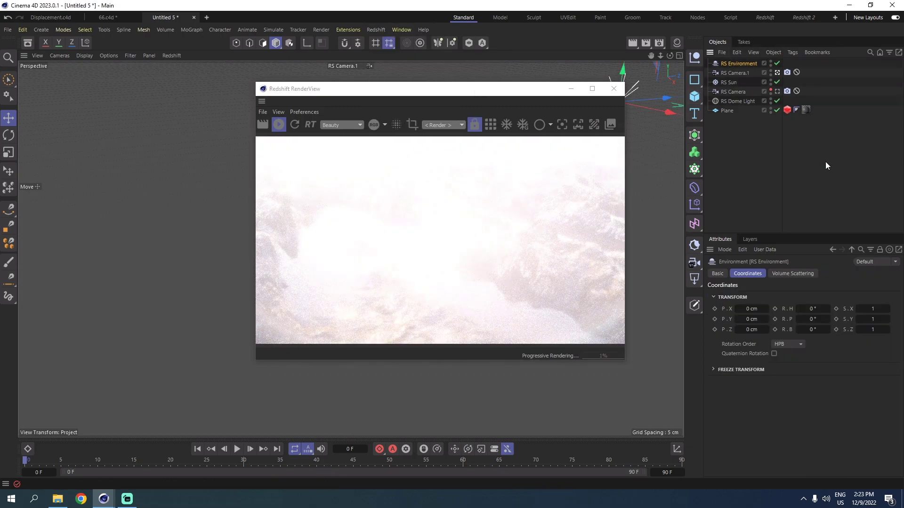
# Step: Change the RS Environment's volume scattering tint to a warm golden yellow
pyautogui.click(791, 273)
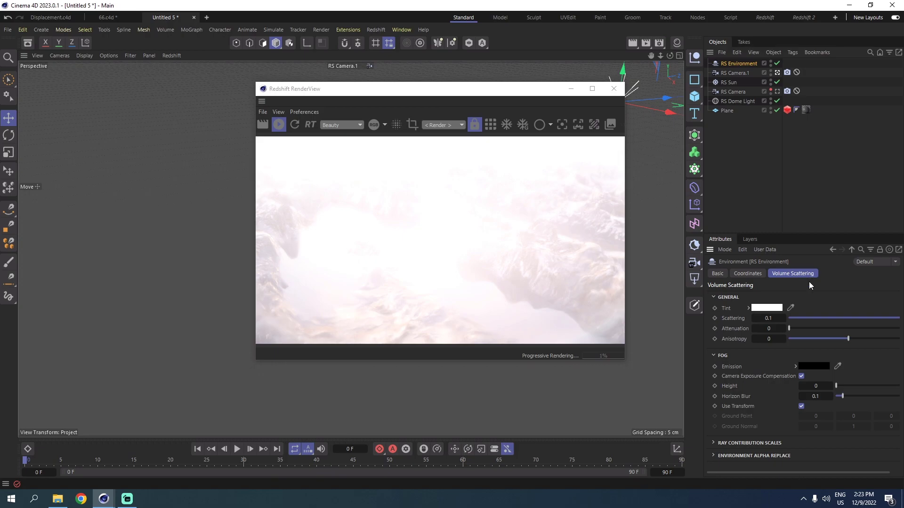
pyautogui.click(767, 309)
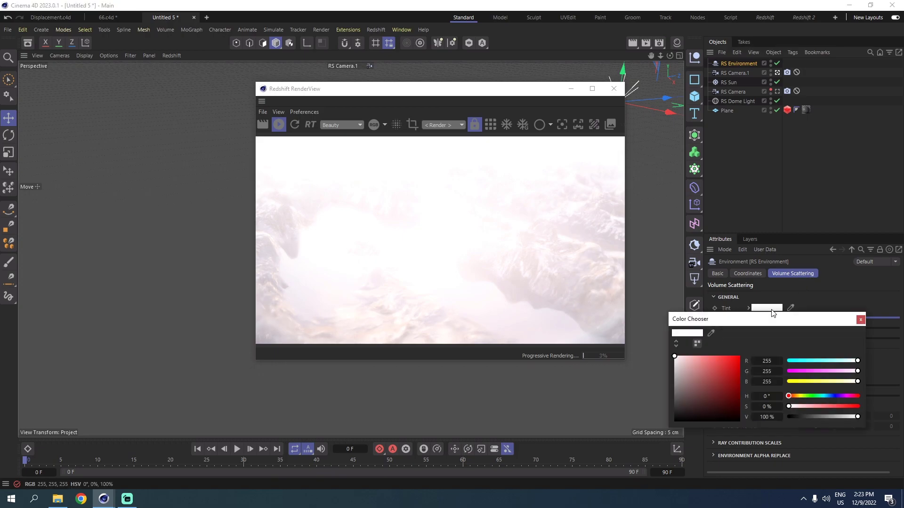
pyautogui.click(796, 397)
pyautogui.moveTo(733, 374); pyautogui.dragTo(696, 356)
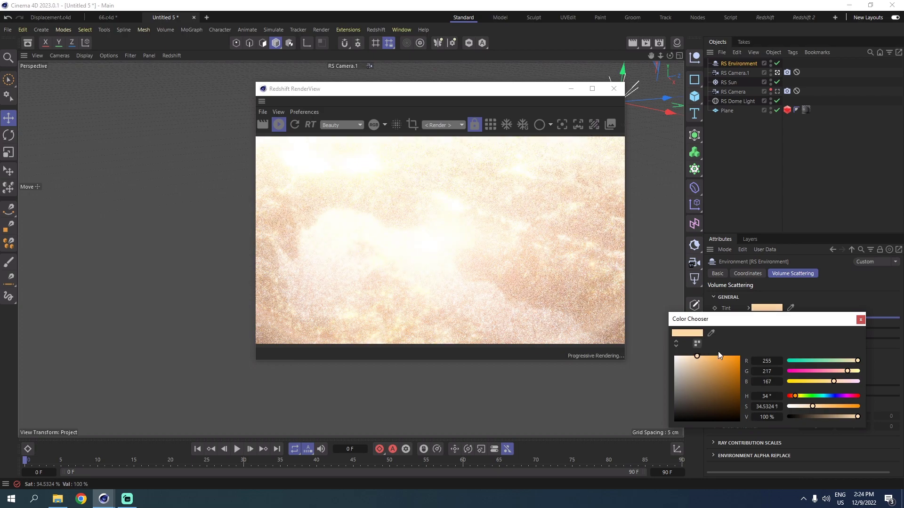
pyautogui.moveTo(815, 381); pyautogui.dragTo(818, 379)
pyautogui.click(860, 320)
# Step: Set the environment's Scattering to 0.008 and fine-tune it to about 0.0061
pyautogui.doubleClick(765, 322)
pyautogui.write('0.0')
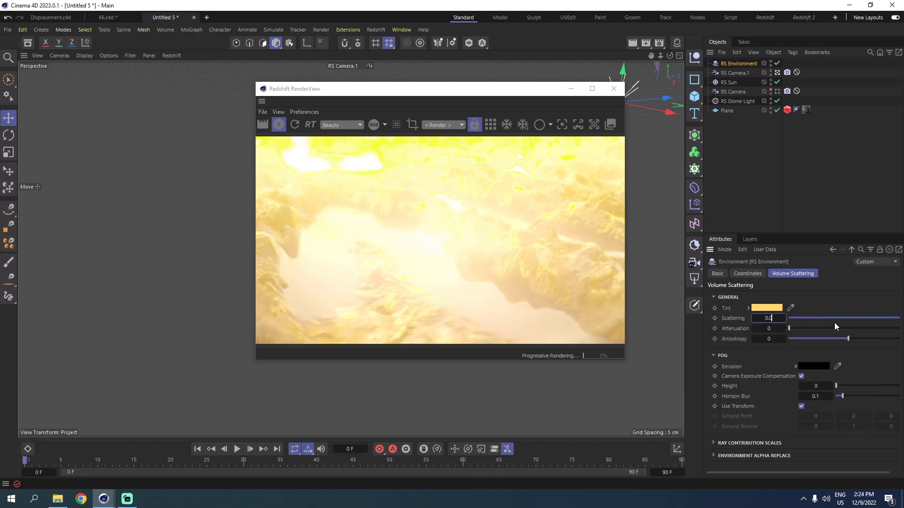
pyautogui.write('08')
pyautogui.press('Return')
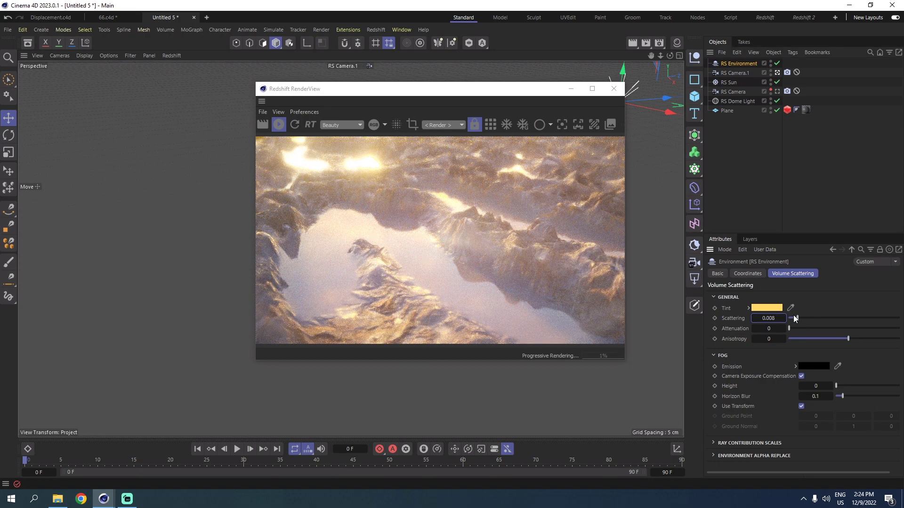
pyautogui.moveTo(796, 317); pyautogui.dragTo(800, 316)
pyautogui.moveTo(801, 316); pyautogui.dragTo(796, 318)
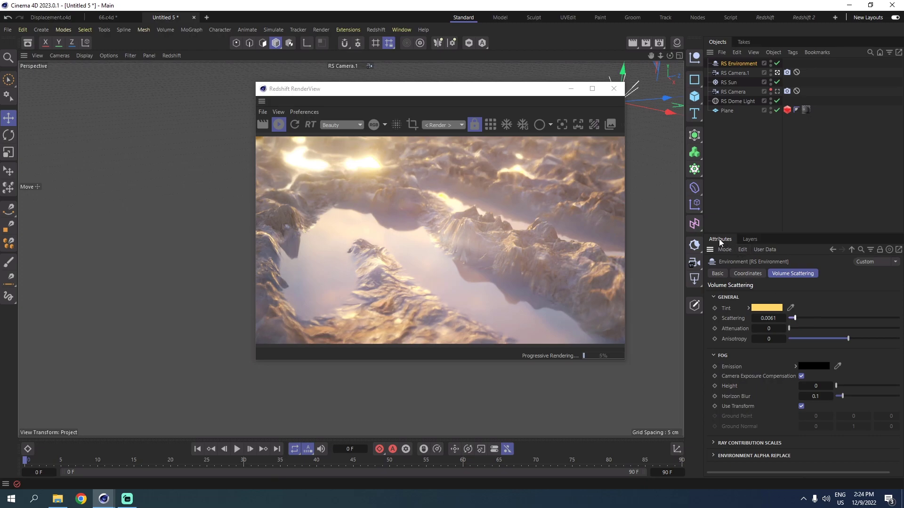
# Step: Reduce the second camera's Bokeh CoC Radius to 0.65 and its Power to 0.2
pyautogui.click(787, 72)
pyautogui.click(787, 362)
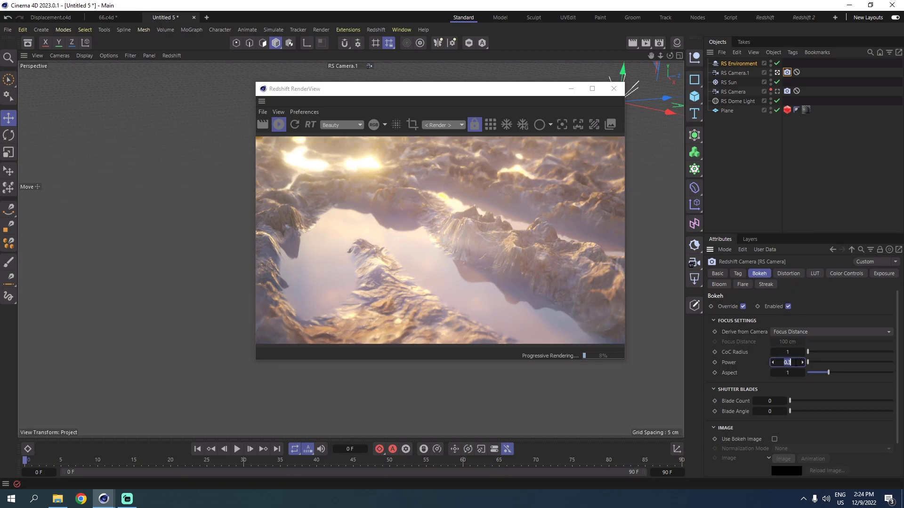
pyautogui.moveTo(803, 352); pyautogui.dragTo(793, 351)
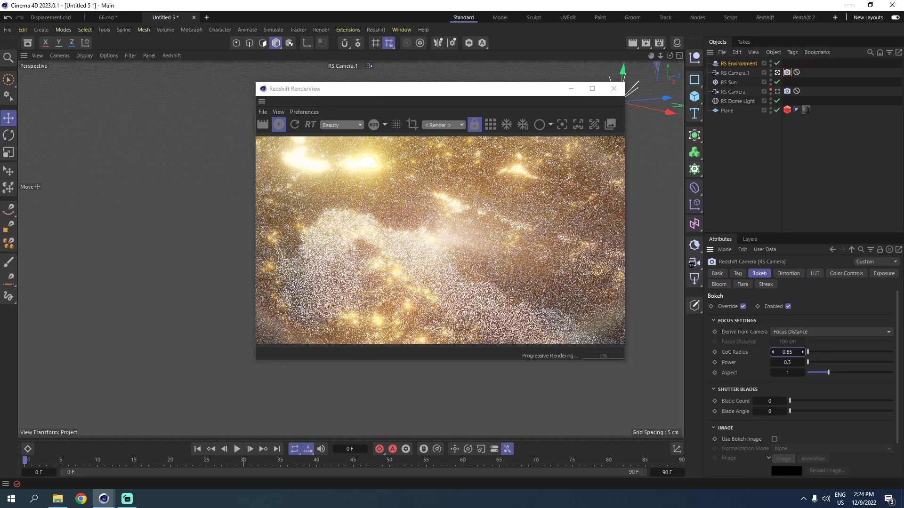
pyautogui.click(790, 362)
pyautogui.write('0.2')
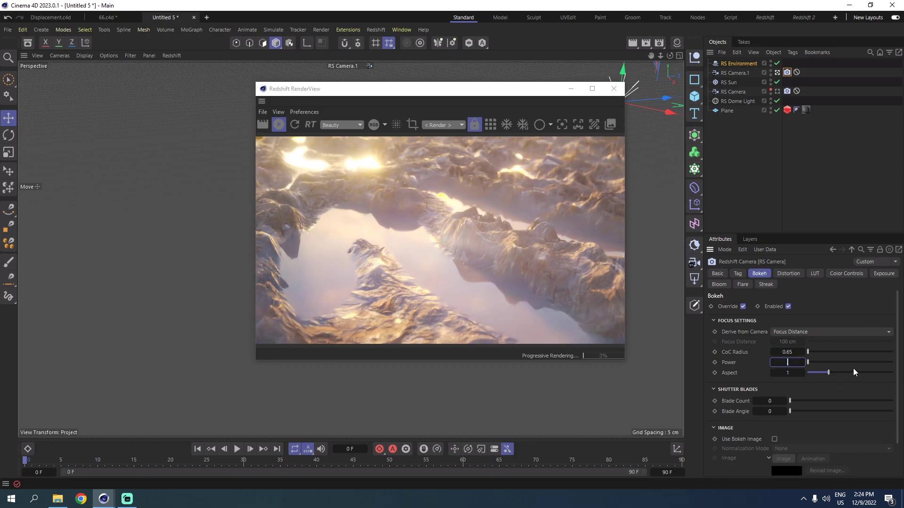
pyautogui.press('Return')
# Step: Refocus the render on the rocks behind the pool and set the Bokeh Power to 0.3
pyautogui.click(563, 124)
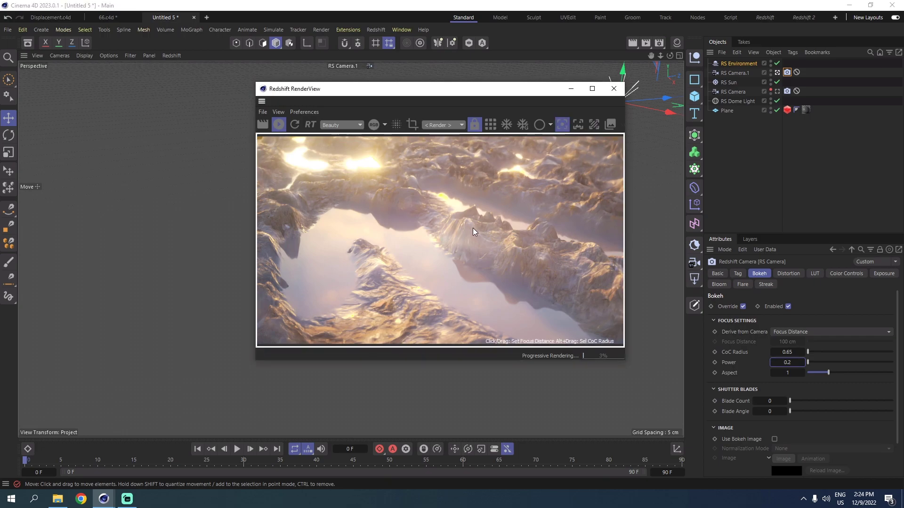
pyautogui.click(411, 198)
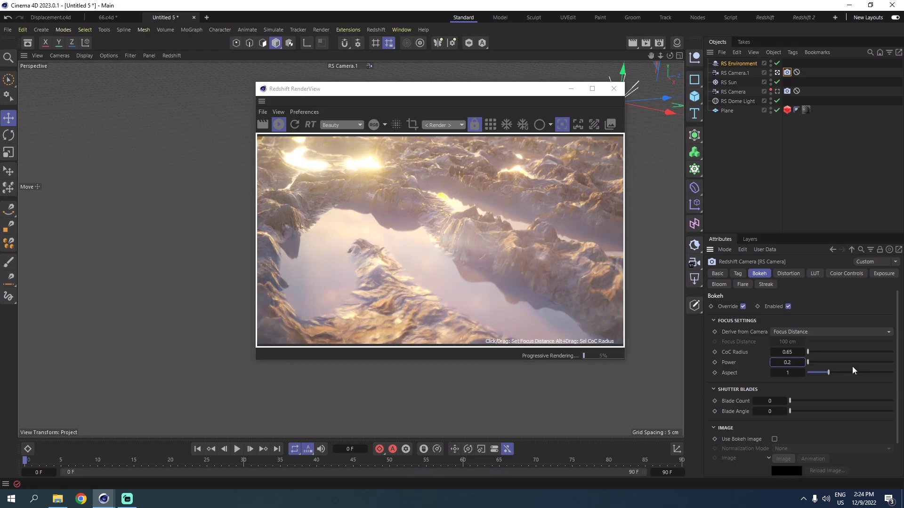
pyautogui.press('BackSpace')
pyautogui.press('BackSpace')
pyautogui.write('.3')
pyautogui.press('Return')
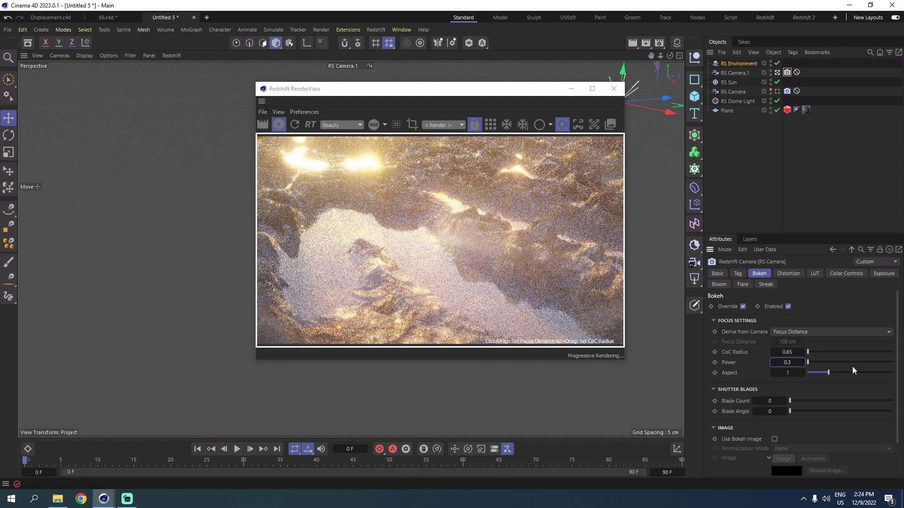
# Step: Close the Redshift RenderView and start the final render in the Picture Viewer
pyautogui.click(614, 89)
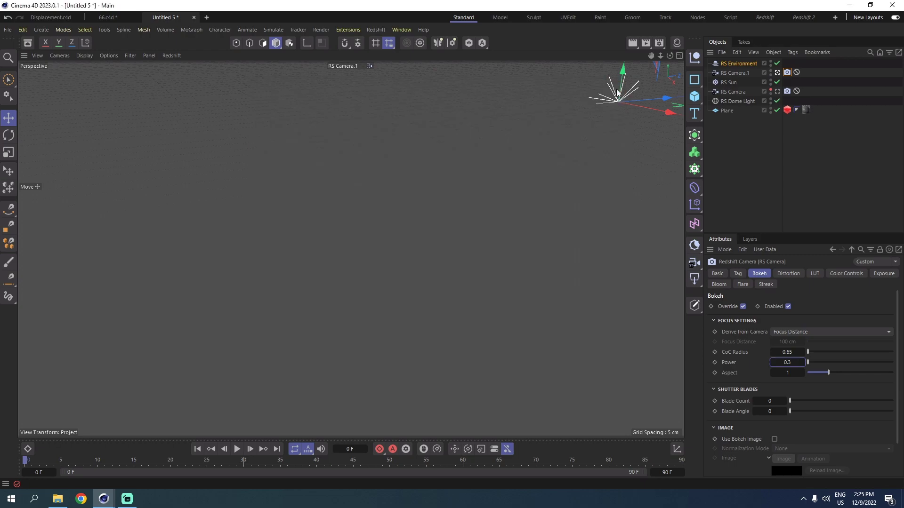
pyautogui.click(649, 43)
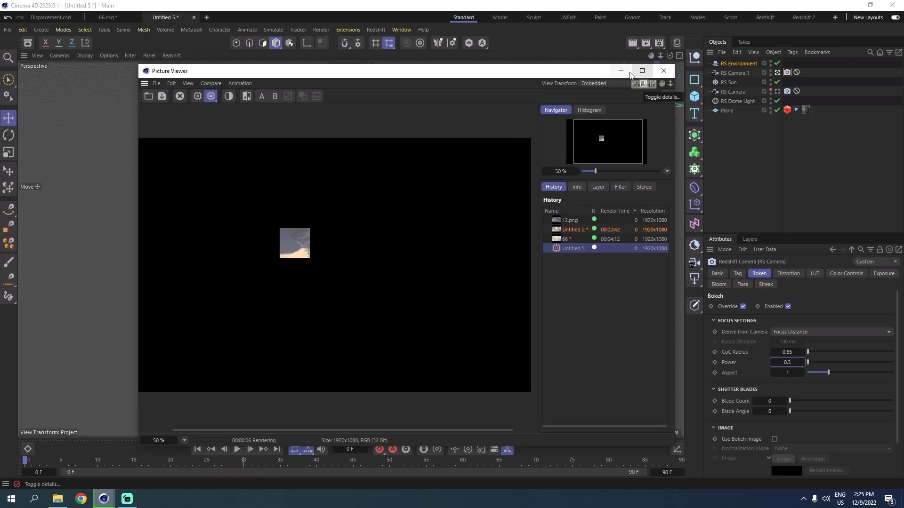
# Step: Maximize the Picture Viewer and enlarge the image of the running render
pyautogui.moveTo(585, 73); pyautogui.dragTo(598, 51)
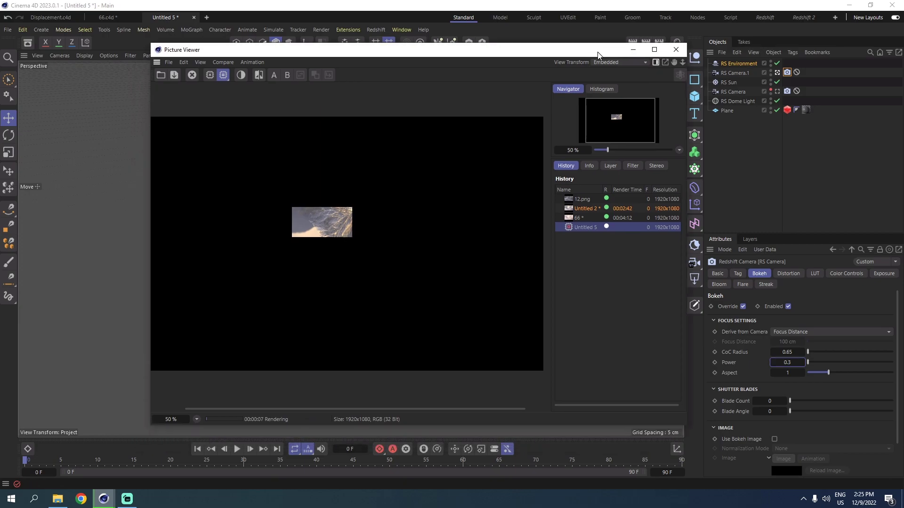
pyautogui.click(654, 49)
pyautogui.scroll(3, 325, 259)
pyautogui.scroll(-1, 318, 255)
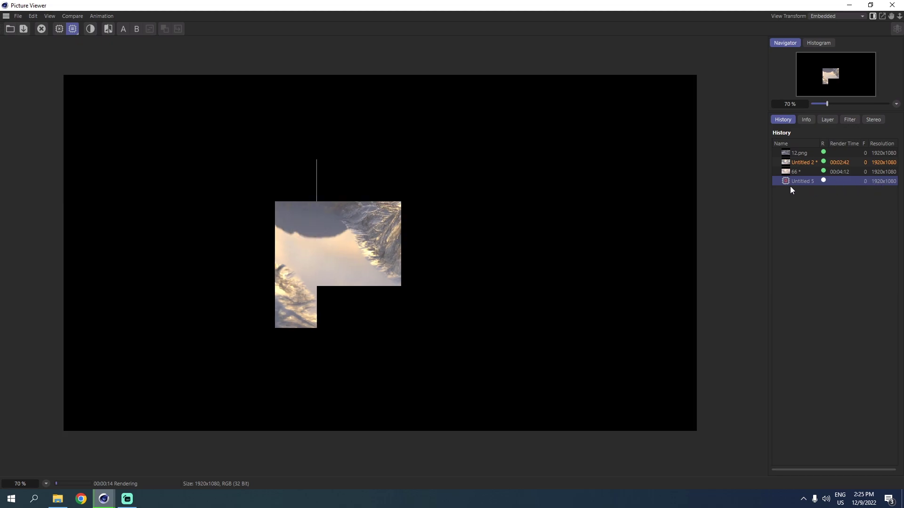
# Step: Compare the earlier renders 66 and Untitled 2 with each other and with the running Untitled 5 render
pyautogui.click(794, 171)
pyautogui.click(800, 164)
pyautogui.click(795, 172)
pyautogui.click(796, 164)
pyautogui.click(798, 173)
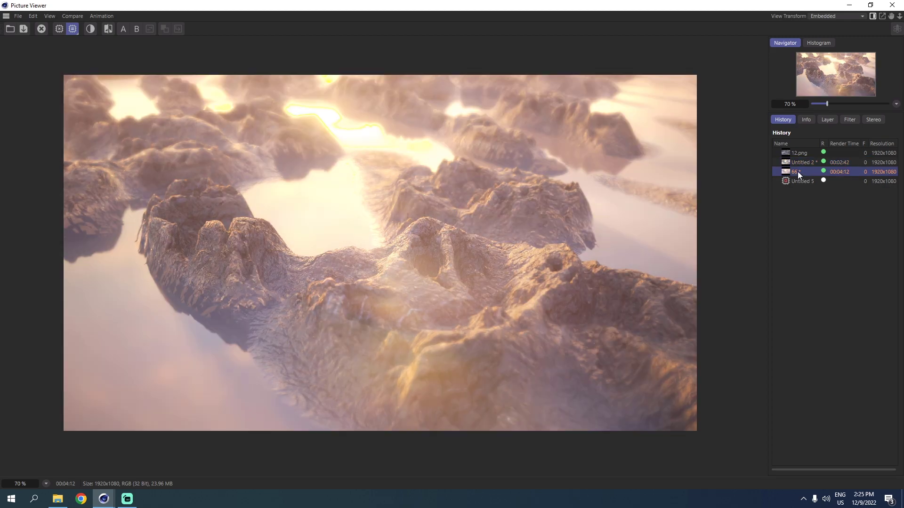
pyautogui.click(802, 165)
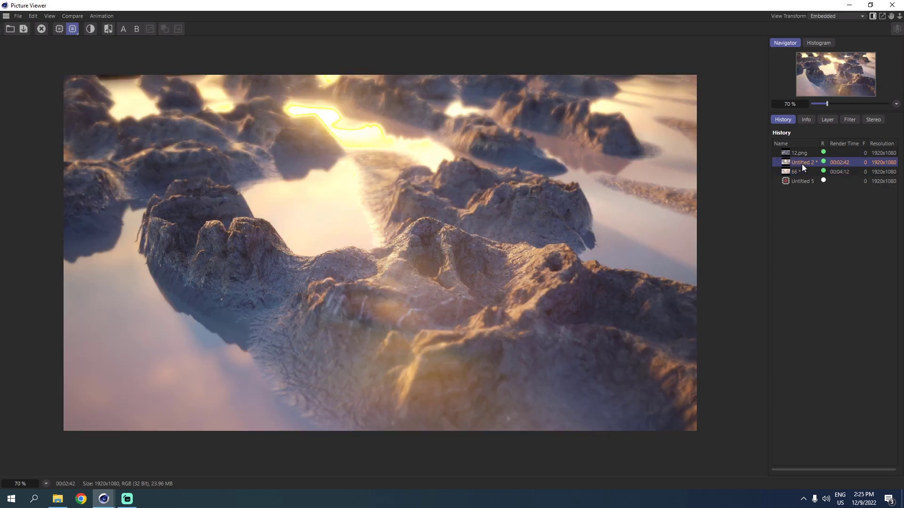
pyautogui.click(798, 170)
pyautogui.click(801, 163)
pyautogui.click(792, 180)
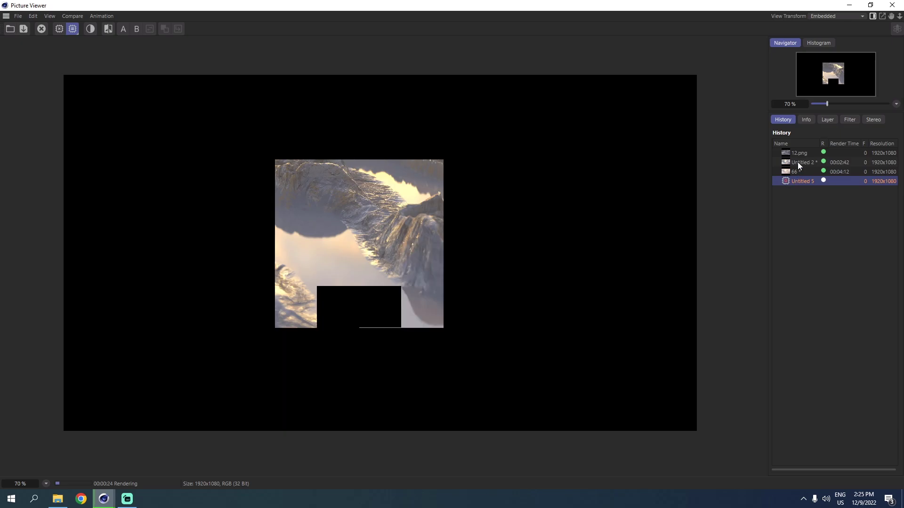
pyautogui.click(802, 169)
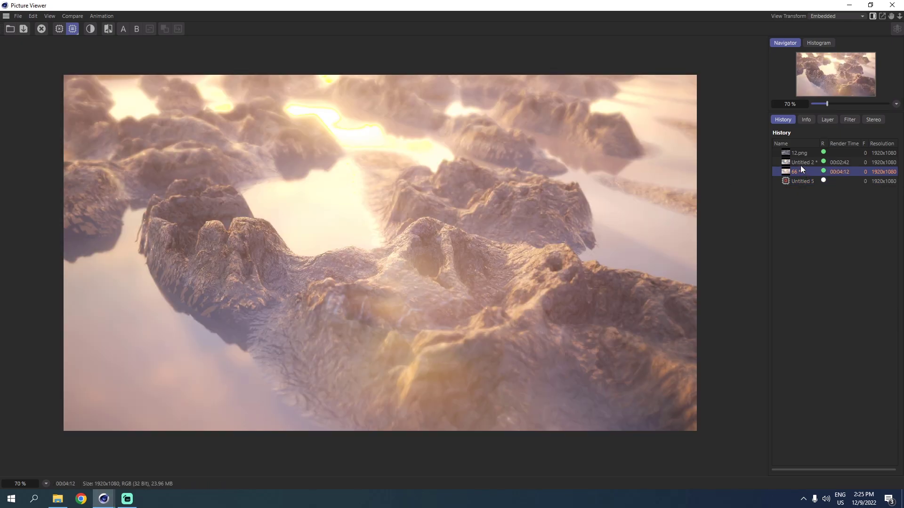
pyautogui.click(801, 165)
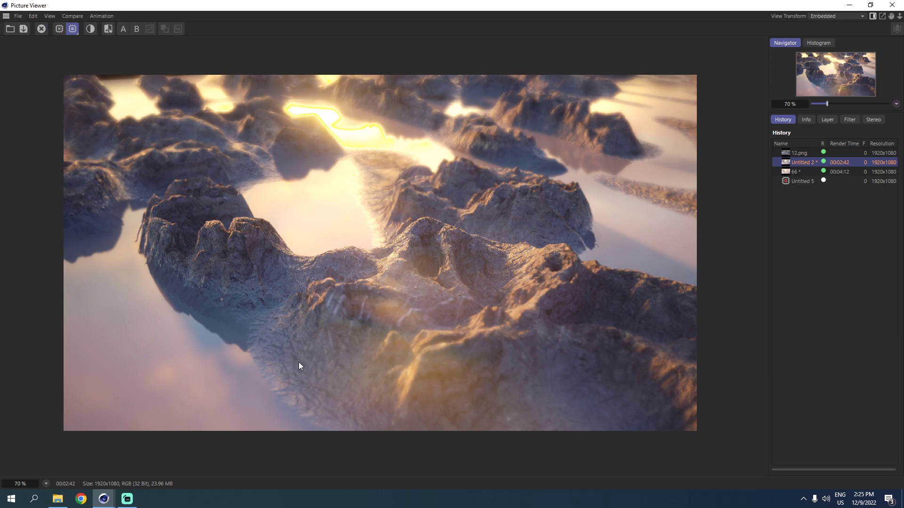
# Step: Show 12.png from the render history and examine the crystal cluster beside the pool up close
pyautogui.click(793, 153)
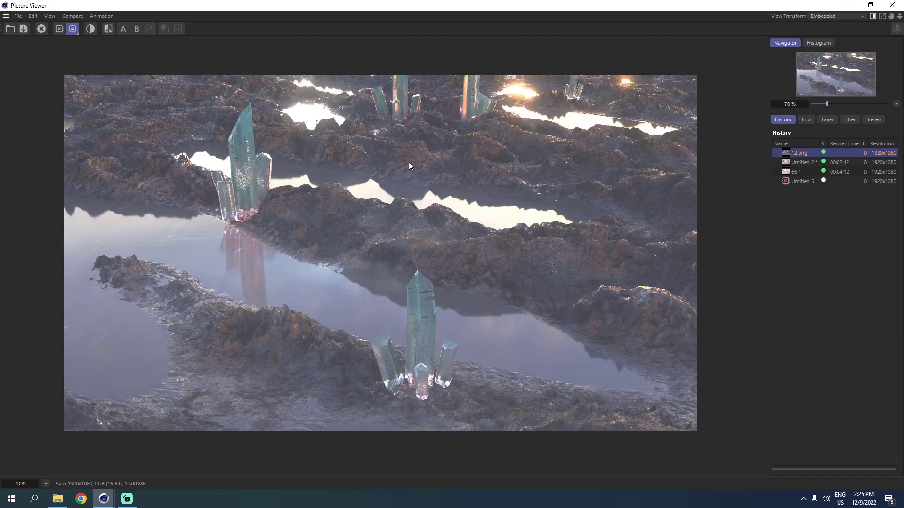
pyautogui.scroll(5, 211, 187)
pyautogui.scroll(-5, 210, 186)
pyautogui.scroll(6, 207, 185)
pyautogui.scroll(-10, 200, 180)
pyautogui.scroll(3, 200, 179)
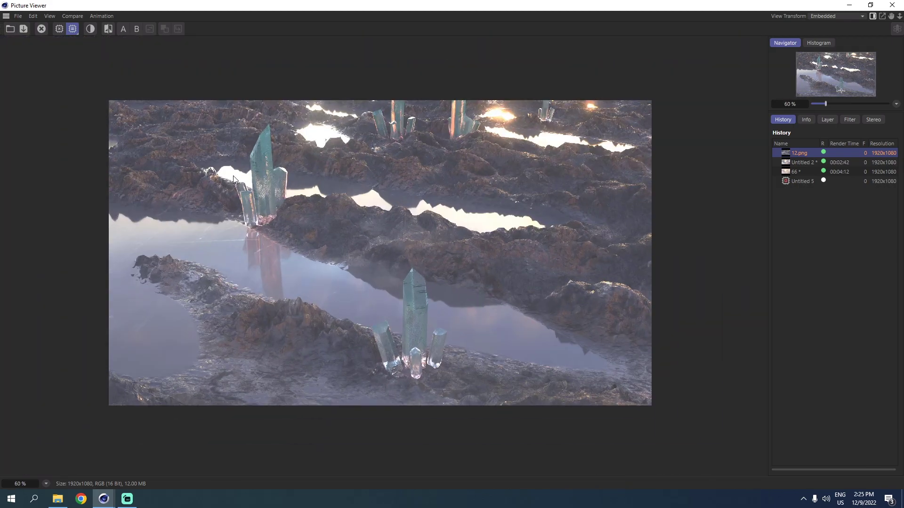
pyautogui.scroll(3, 228, 176)
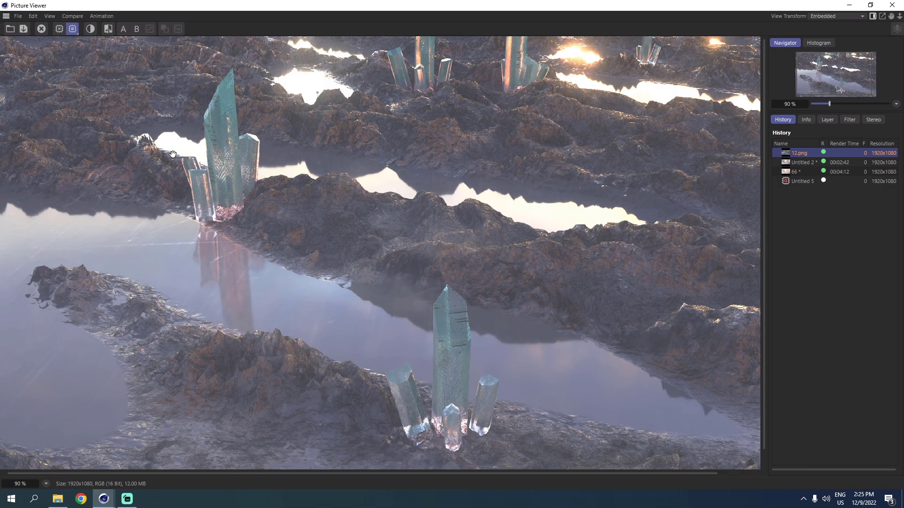
pyautogui.scroll(5, 176, 153)
pyautogui.scroll(-6, 195, 151)
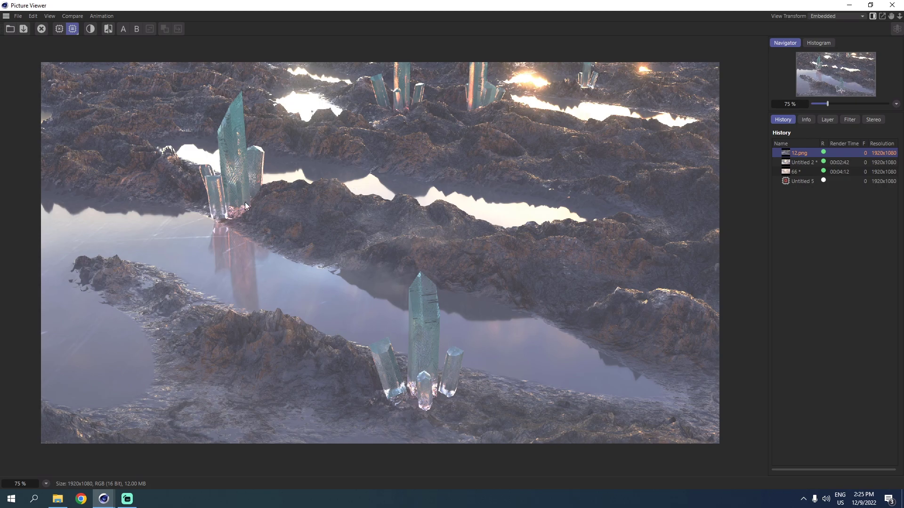
pyautogui.scroll(5, 219, 169)
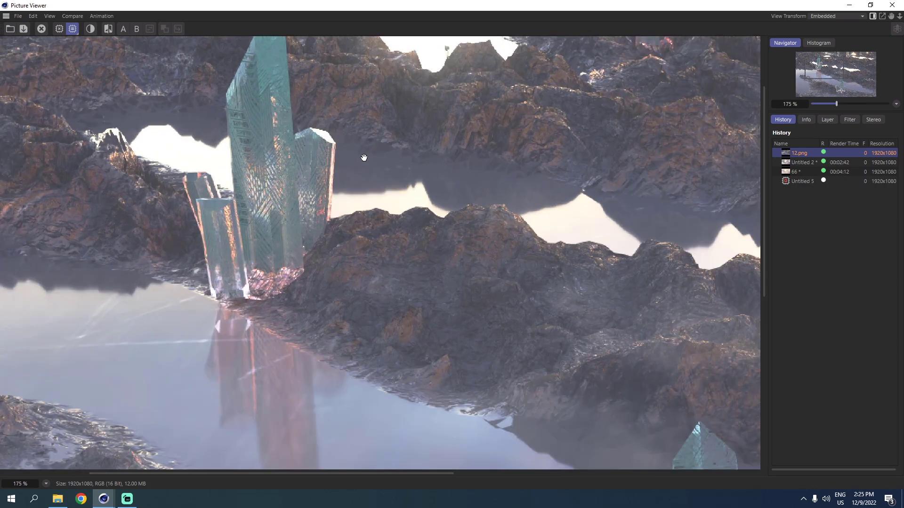
pyautogui.moveTo(372, 109); pyautogui.dragTo(417, 208)
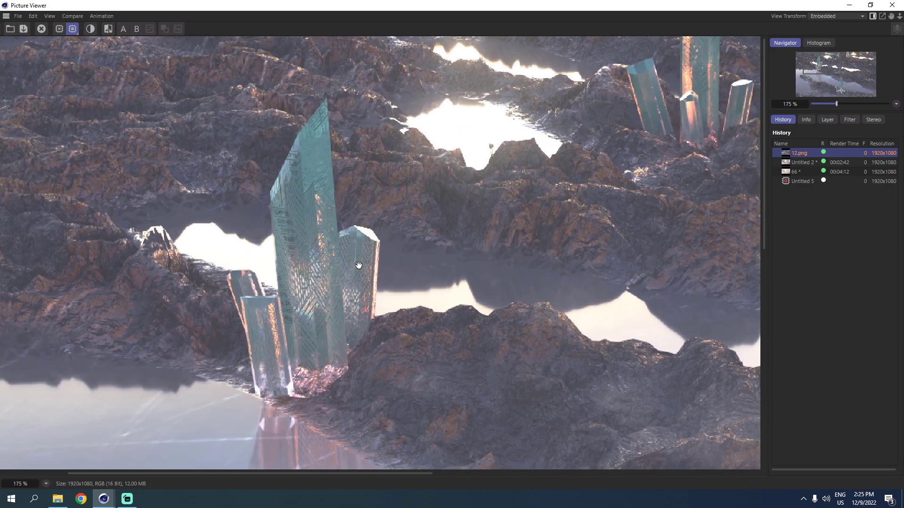
pyautogui.scroll(-5, 341, 222)
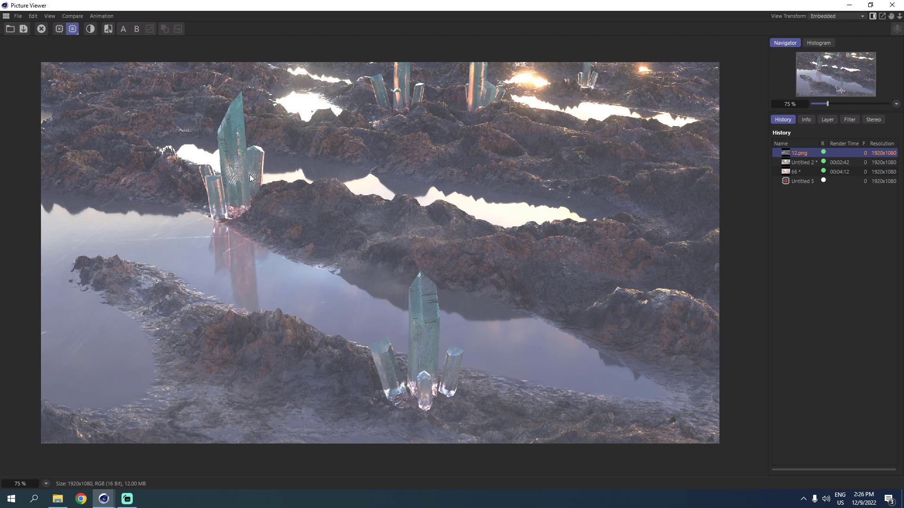
pyautogui.scroll(3, 177, 217)
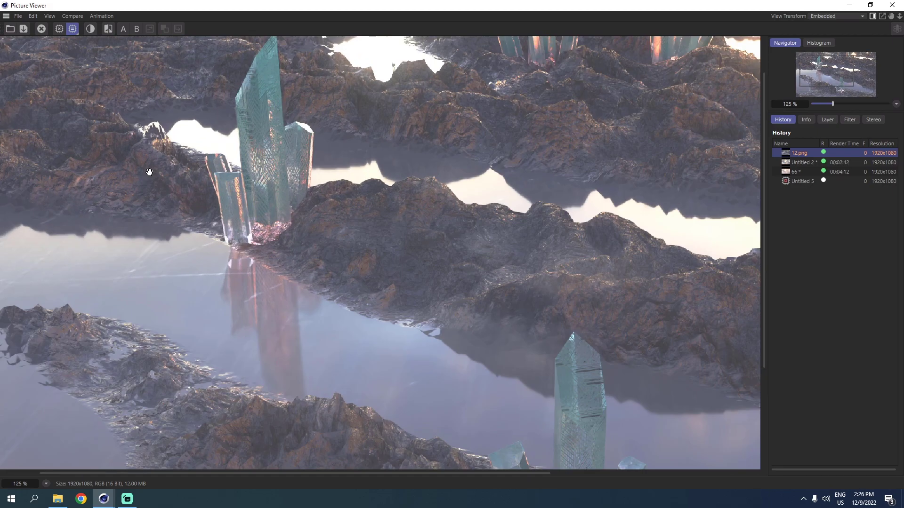
pyautogui.scroll(-3, 151, 171)
pyautogui.scroll(1, 210, 200)
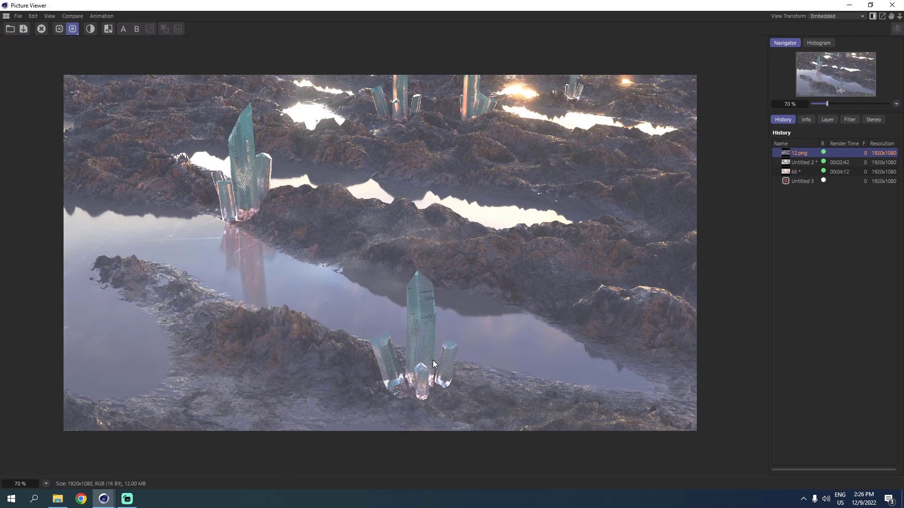
# Step: Examine the foreground crystals in 12.png up close and review the whole image
pyautogui.scroll(5, 432, 359)
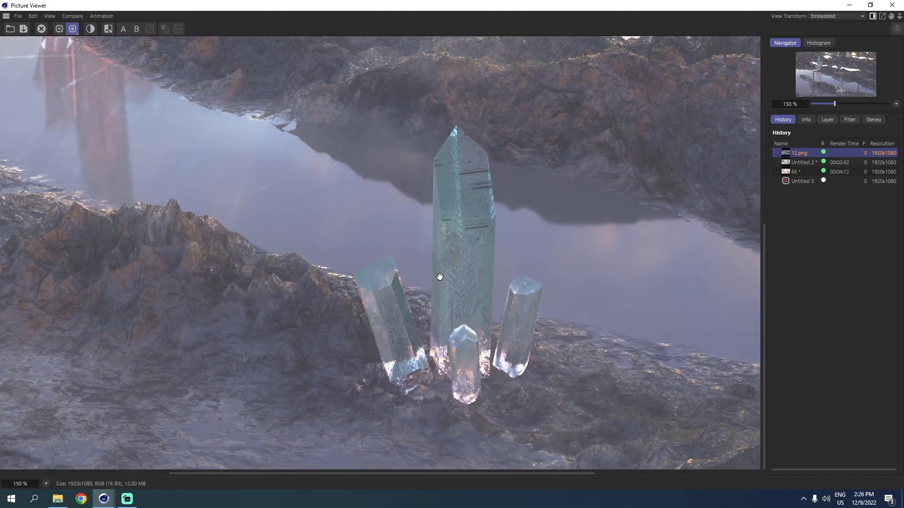
pyautogui.scroll(-5, 440, 277)
pyautogui.scroll(4, 222, 143)
pyautogui.scroll(-7, 220, 144)
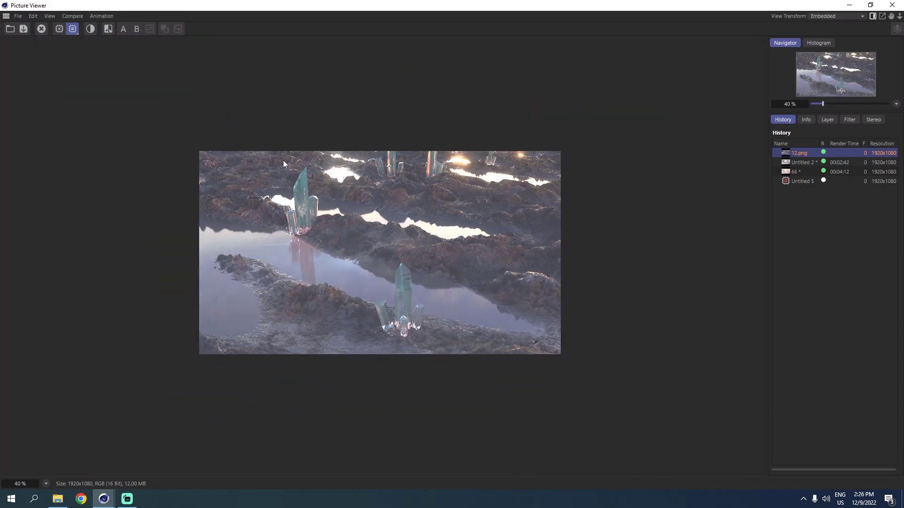
pyautogui.scroll(3, 277, 167)
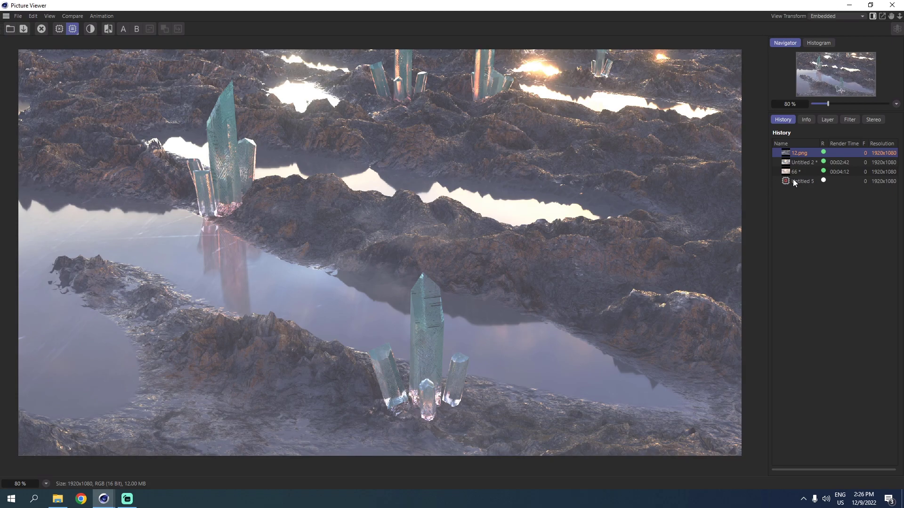
pyautogui.scroll(-1, 467, 176)
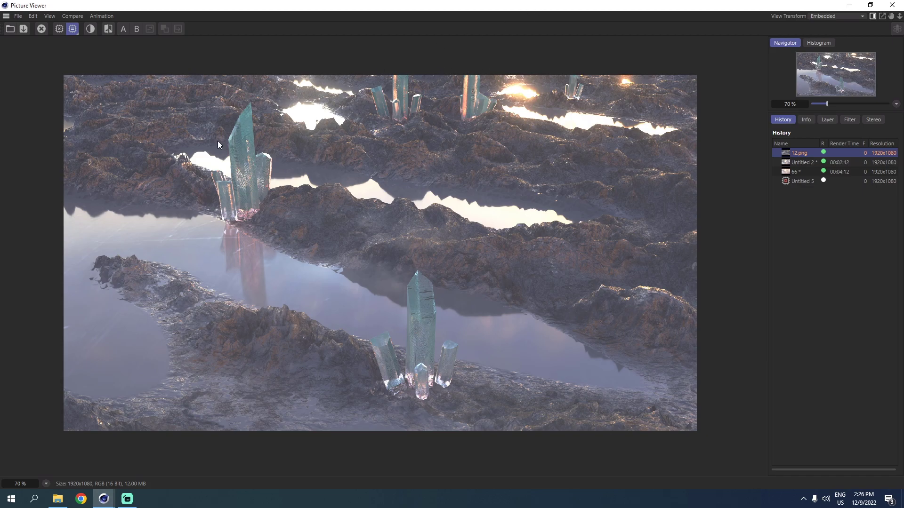
pyautogui.scroll(2, 220, 145)
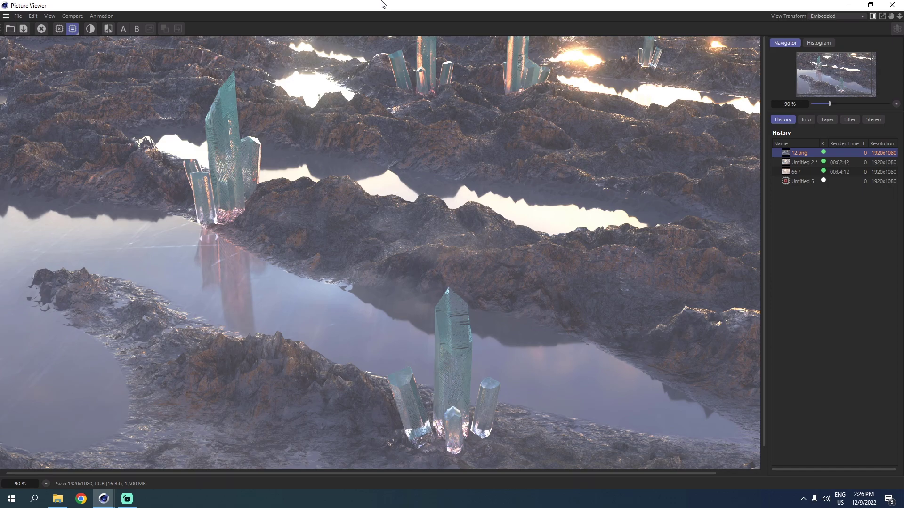
# Step: Check the progress of the Untitled 5 render and compare it with 66, Untitled 2 and 12.png
pyautogui.click(796, 182)
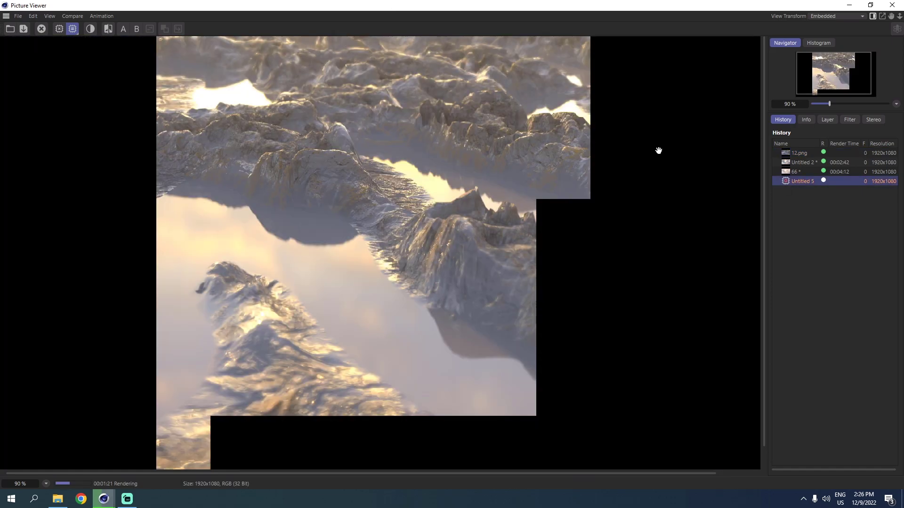
pyautogui.scroll(-1, 404, 136)
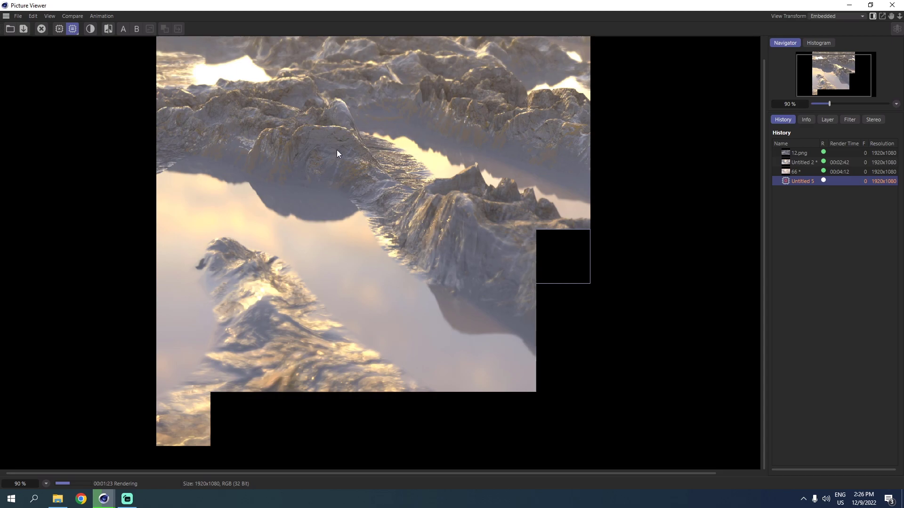
pyautogui.scroll(-3, 337, 149)
pyautogui.click(792, 170)
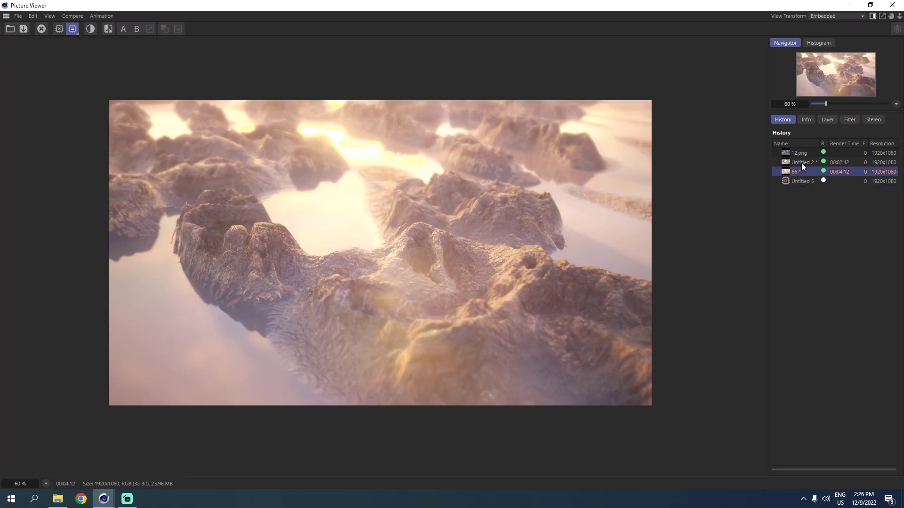
pyautogui.click(801, 163)
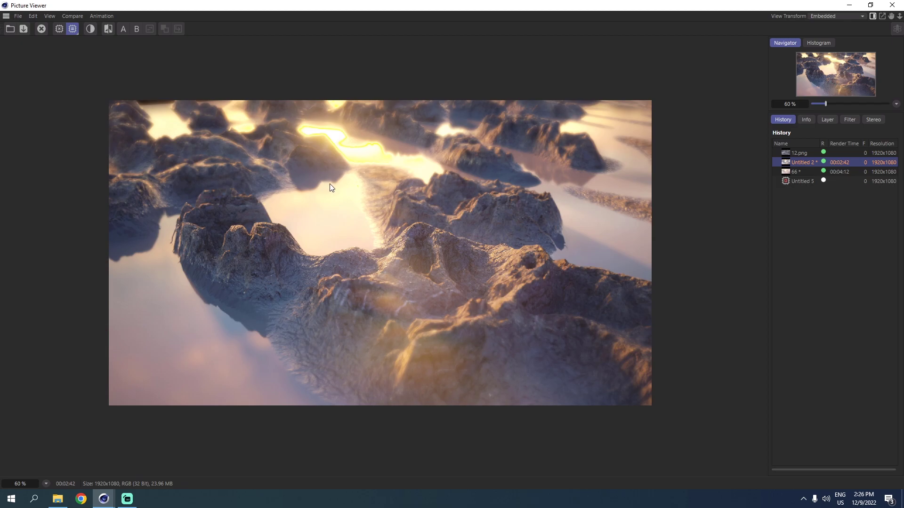
pyautogui.scroll(1, 443, 201)
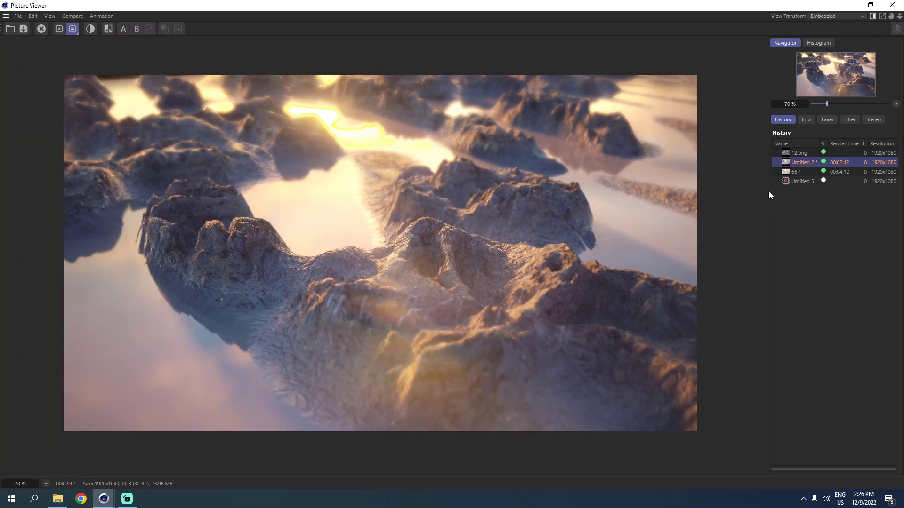
pyautogui.click(800, 182)
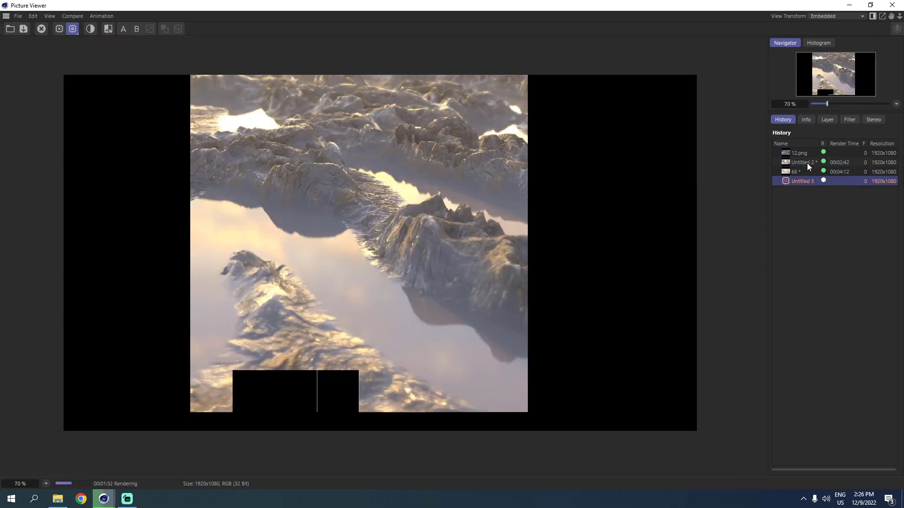
pyautogui.click(807, 167)
pyautogui.click(799, 154)
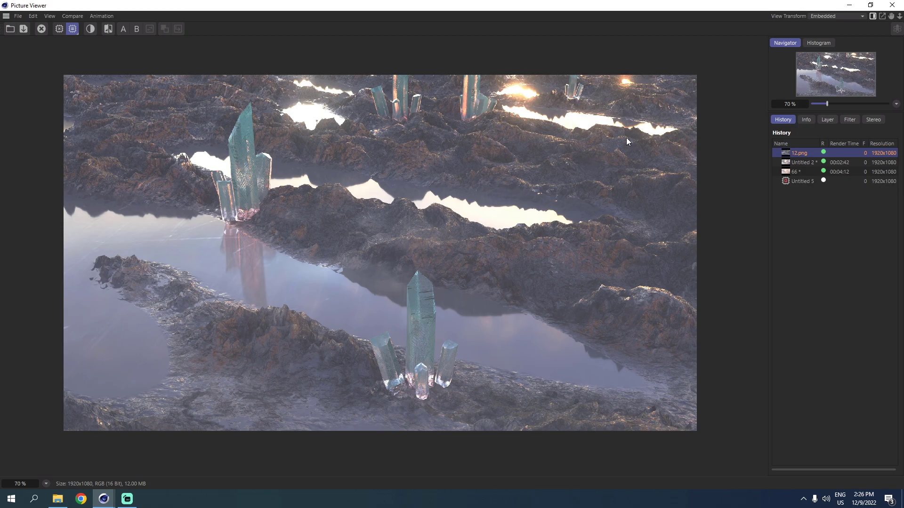
pyautogui.click(800, 163)
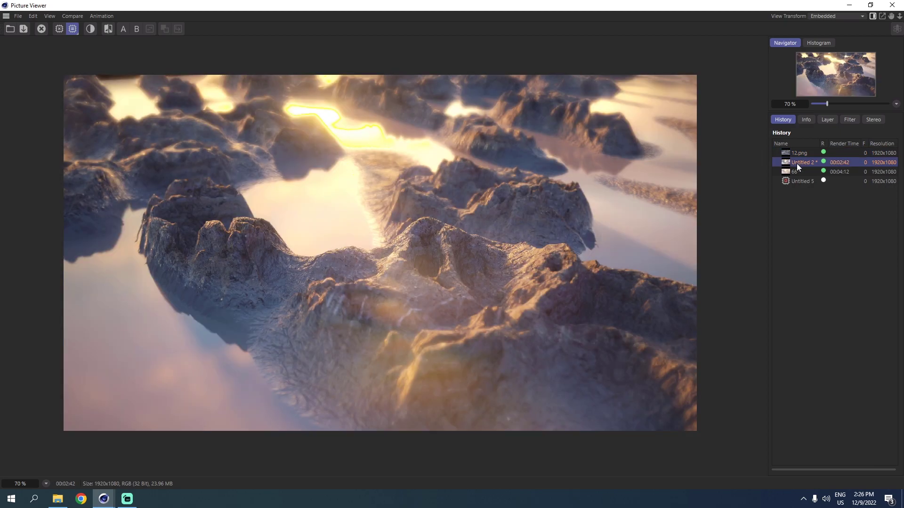
pyautogui.click(792, 170)
pyautogui.click(794, 162)
pyautogui.click(793, 154)
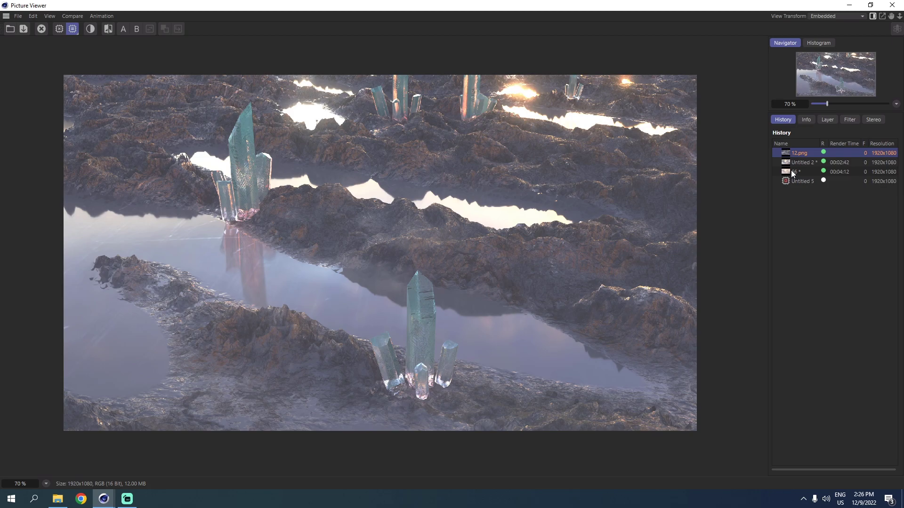
pyautogui.click(798, 180)
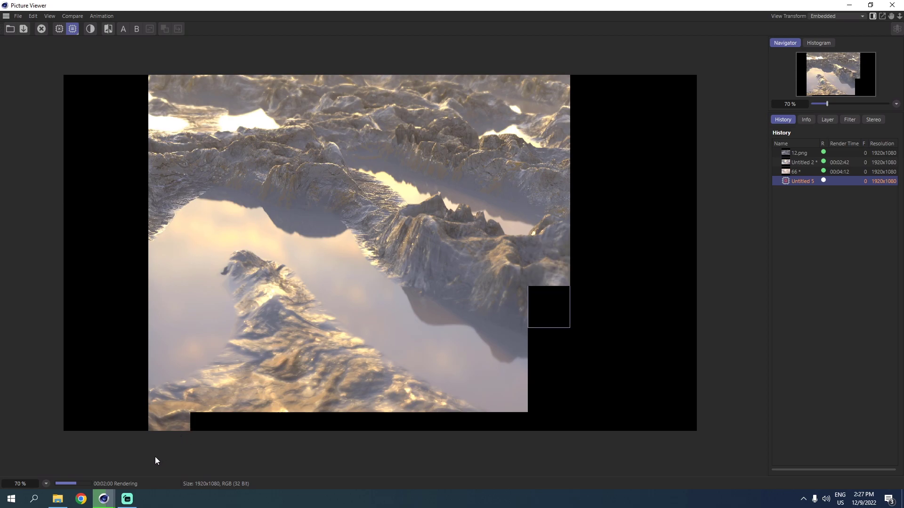
# Step: Minimize the Picture Viewer and open the render settings to review the Redshift sampling options, keeping Redshift as the renderer
pyautogui.moveTo(104, 499)
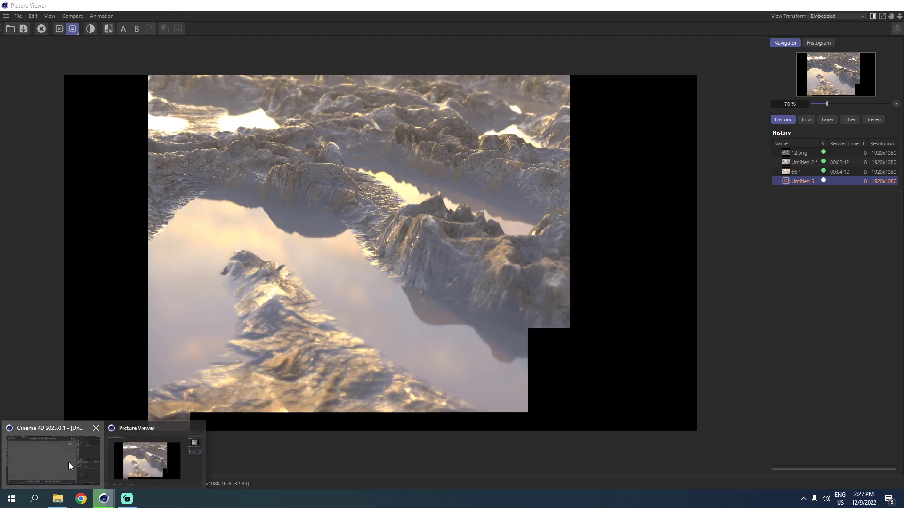
pyautogui.click(849, 5)
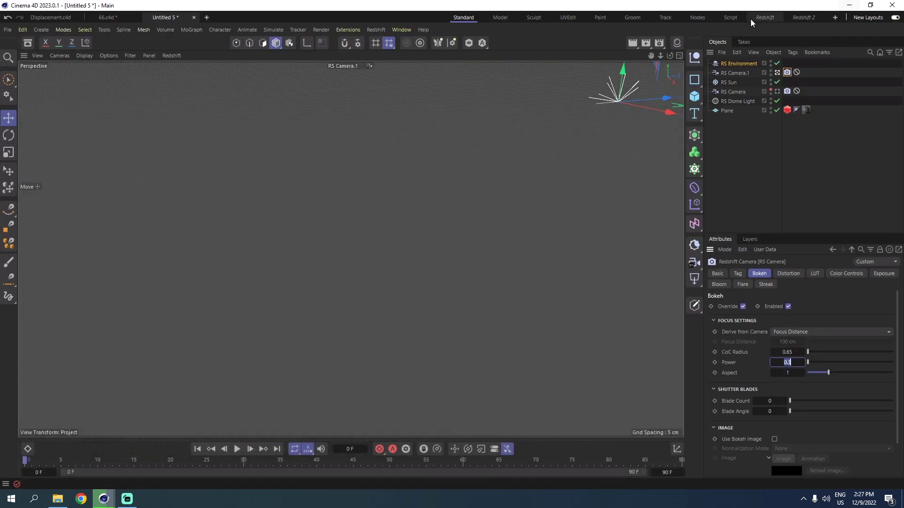
pyautogui.click(664, 44)
pyautogui.click(542, 63)
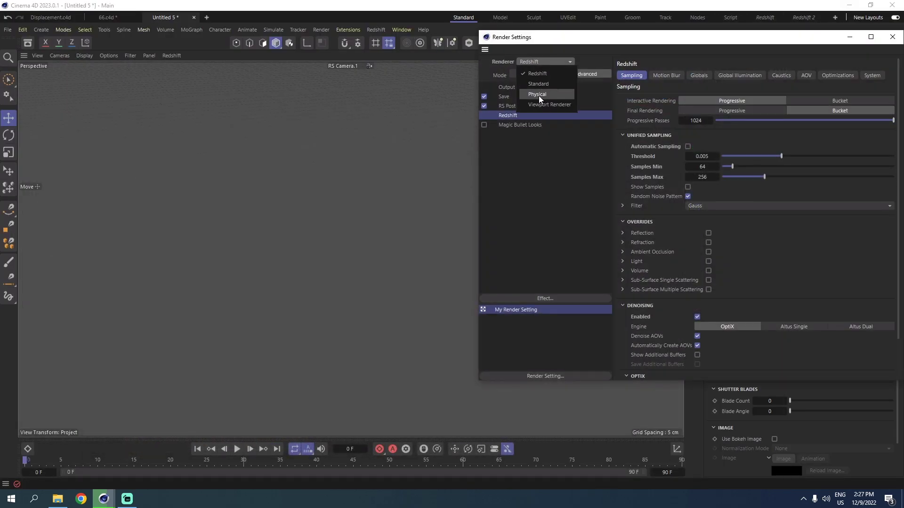
pyautogui.click(572, 74)
pyautogui.moveTo(632, 39); pyautogui.dragTo(520, 45)
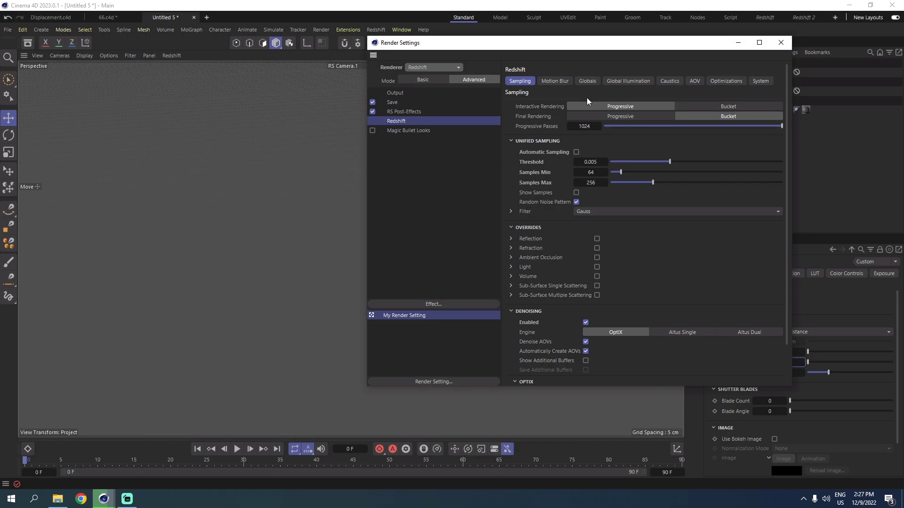
# Step: Close the render settings, return to the Picture Viewer to check the Untitled 5 render, and compare it with 66, Untitled 2 and 12.png
pyautogui.click(787, 43)
pyautogui.moveTo(104, 498)
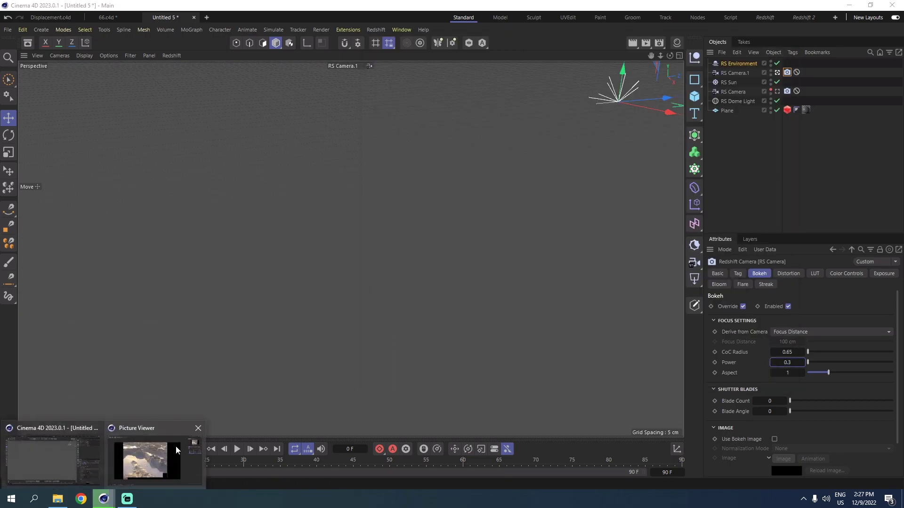
pyautogui.click(160, 454)
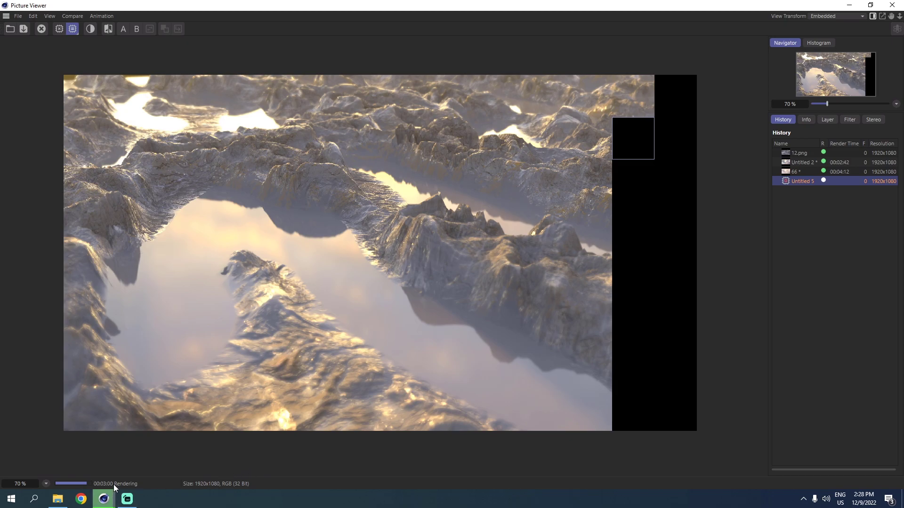
pyautogui.moveTo(104, 501)
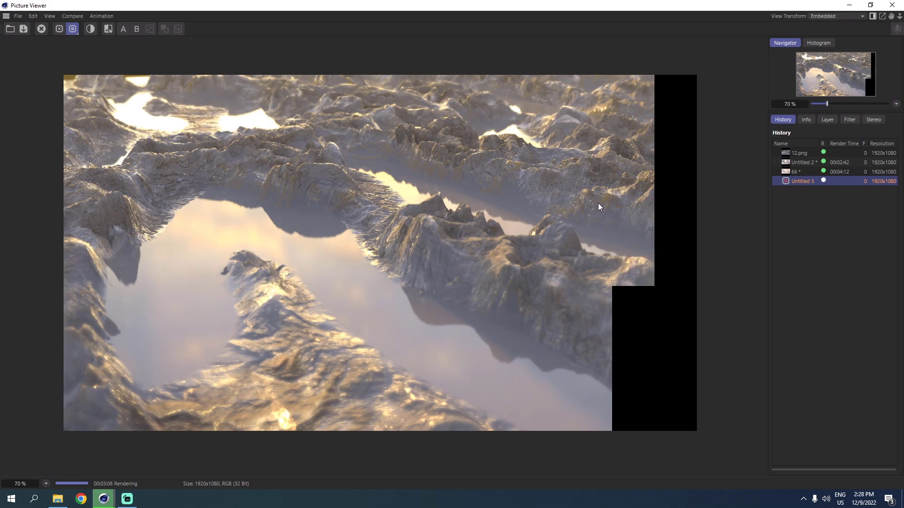
pyautogui.click(795, 173)
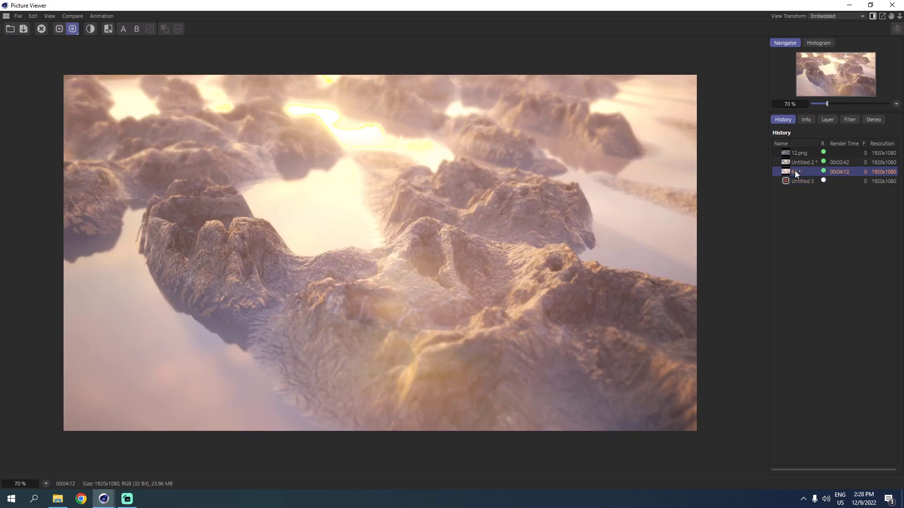
pyautogui.click(801, 162)
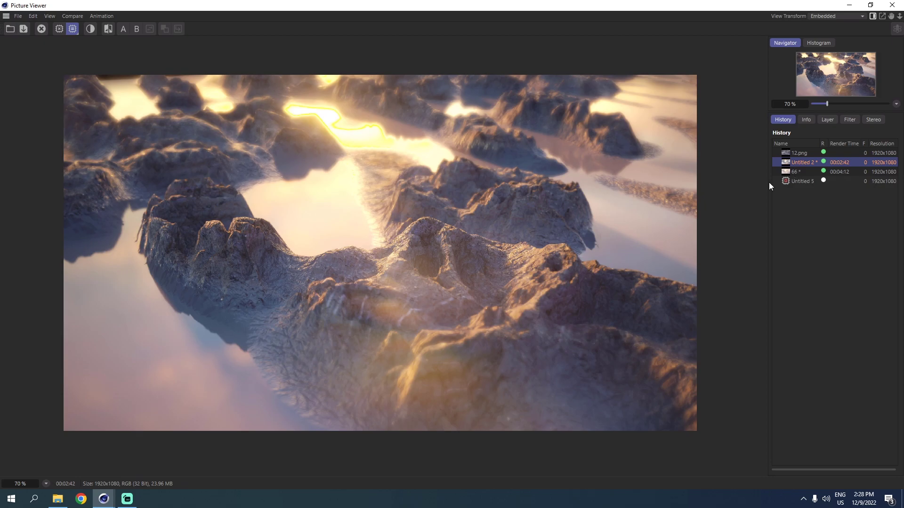
pyautogui.click(799, 155)
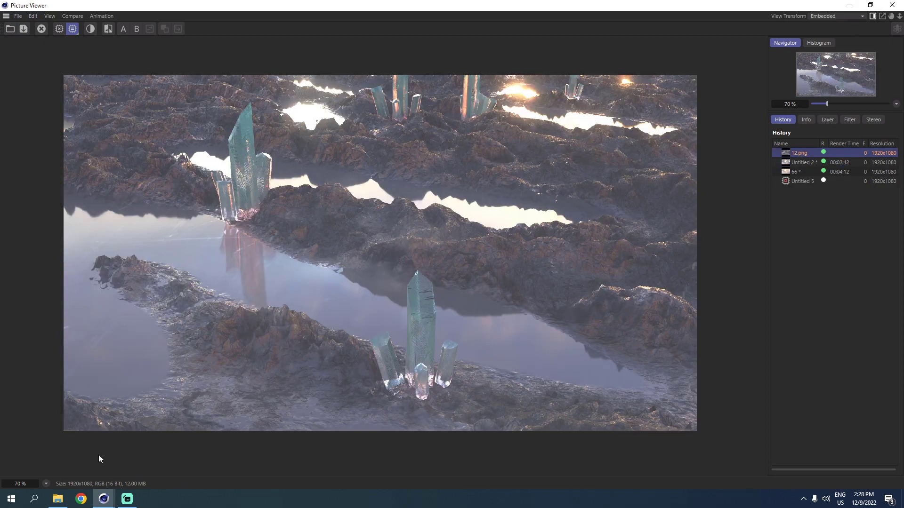
# Step: Open 11.png from File Explorer in the Photos viewer and examine the crystals up close
pyautogui.click(58, 499)
pyautogui.doubleClick(173, 174)
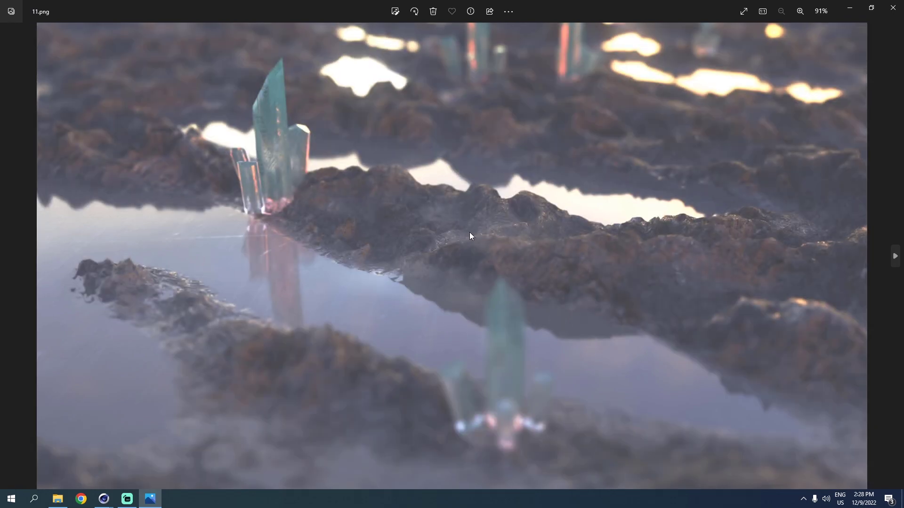
pyautogui.scroll(3, 241, 149)
pyautogui.moveTo(306, 203); pyautogui.dragTo(270, 174)
pyautogui.scroll(-3, 270, 174)
# Step: Flip repeatedly between 11.png and 12.png to compare the image with and without depth-of-field blur
pyautogui.press('Right')
pyautogui.press('Left')
pyautogui.press('Right')
pyautogui.press('Left')
pyautogui.press('Right')
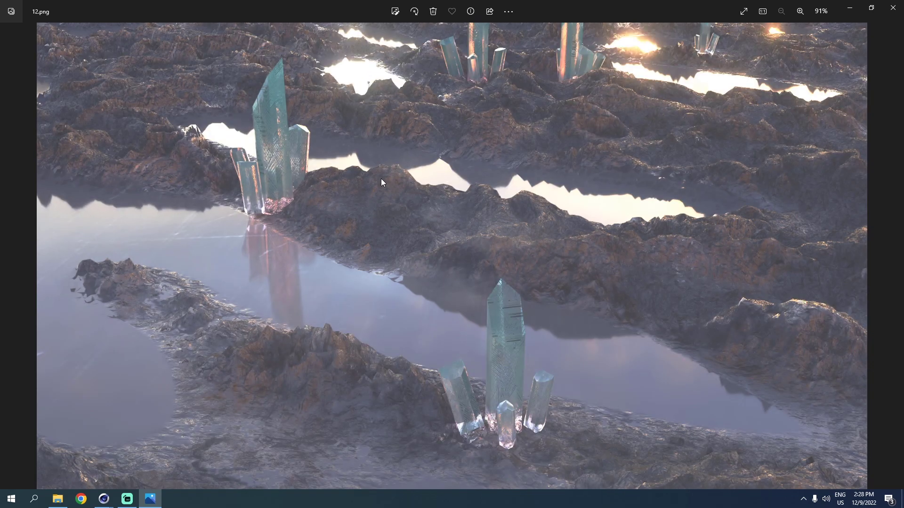
pyautogui.press('Left')
pyautogui.press('Right')
pyautogui.press('Left')
pyautogui.press('Right')
pyautogui.press('Left')
pyautogui.press('Right')
pyautogui.press('Left')
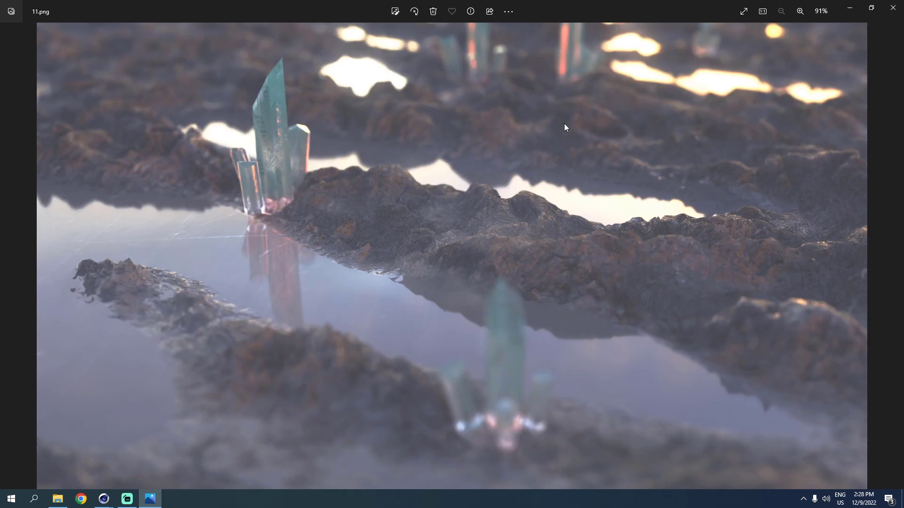
# Step: Examine the crystal cluster by the pool and its reflection in 11.png up close
pyautogui.scroll(3, 358, 117)
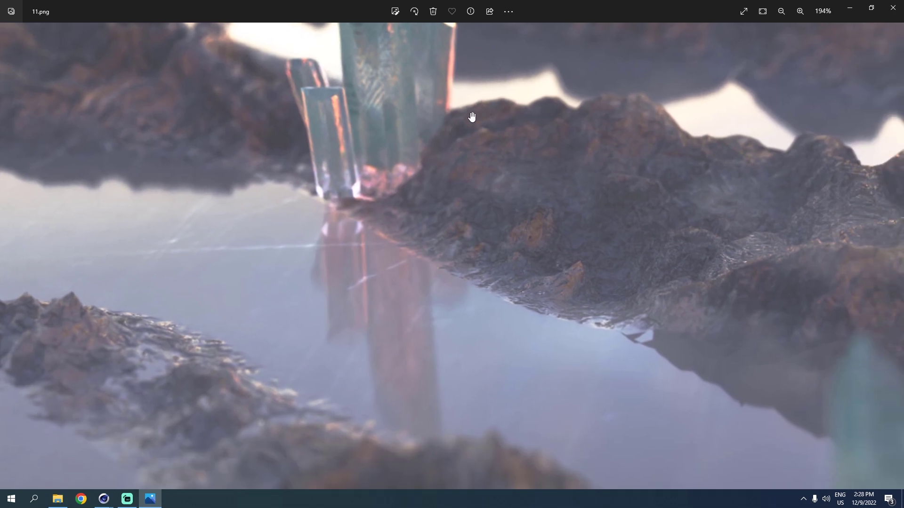
pyautogui.moveTo(480, 117); pyautogui.dragTo(475, 177)
pyautogui.scroll(-3, 440, 168)
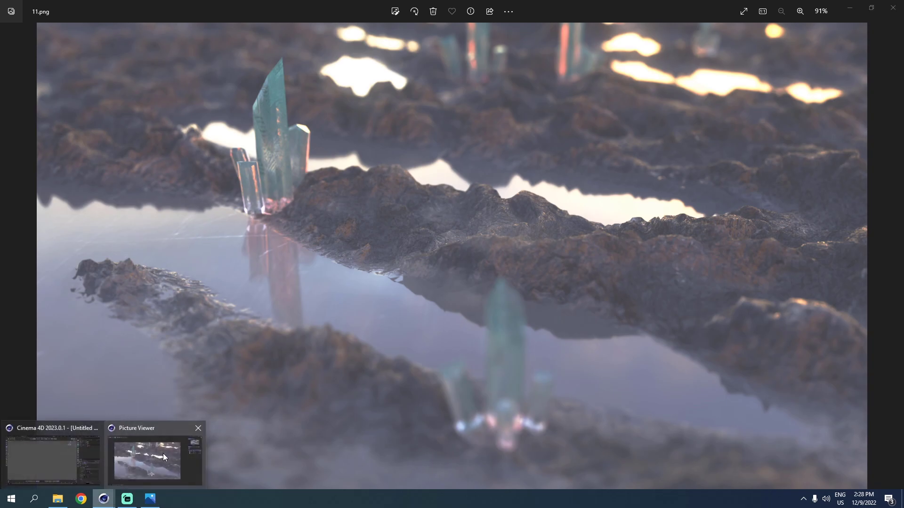
# Step: Return to the Picture Viewer, compare the Untitled 5 render with 66, and look over Untitled 5 at different magnifications
pyautogui.click(163, 453)
pyautogui.click(806, 181)
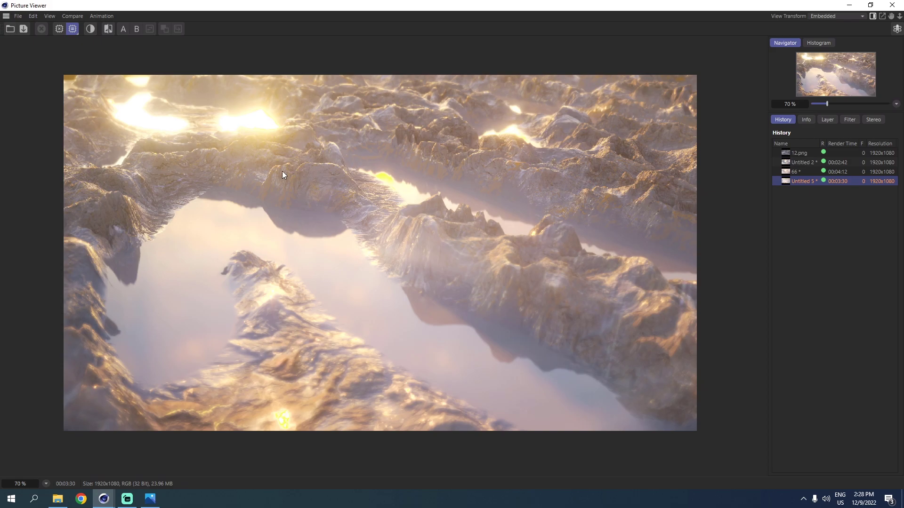
pyautogui.click(796, 173)
pyautogui.click(793, 183)
pyautogui.click(789, 173)
pyautogui.click(792, 183)
pyautogui.click(792, 175)
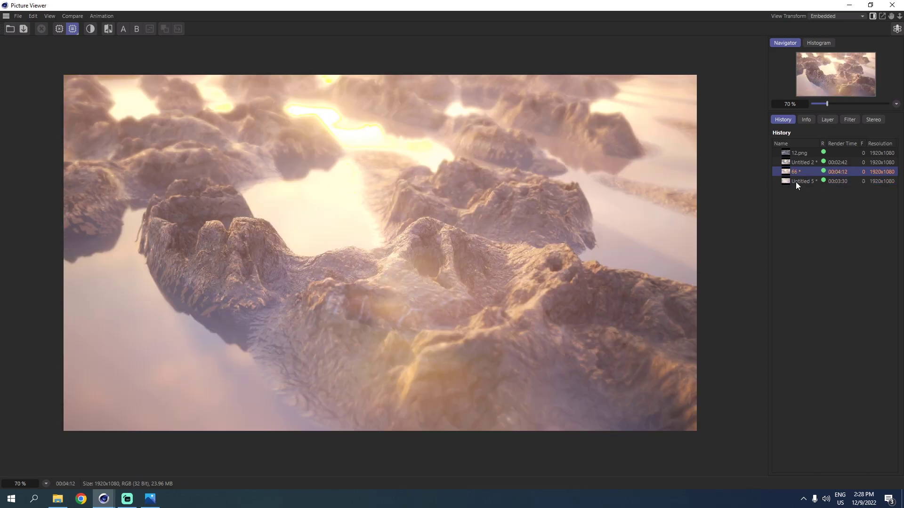
pyautogui.click(796, 182)
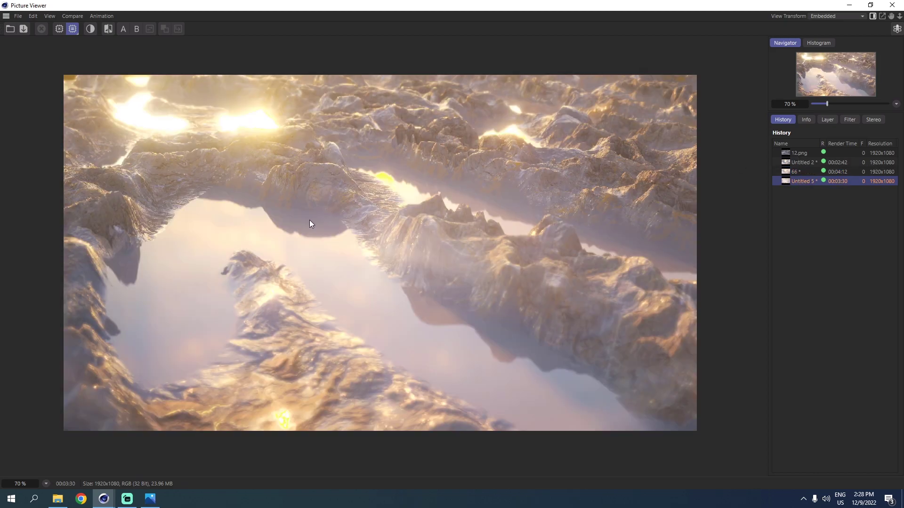
pyautogui.scroll(2, 283, 203)
pyautogui.scroll(-1, 343, 204)
pyautogui.scroll(-3, 343, 204)
pyautogui.scroll(1, 373, 196)
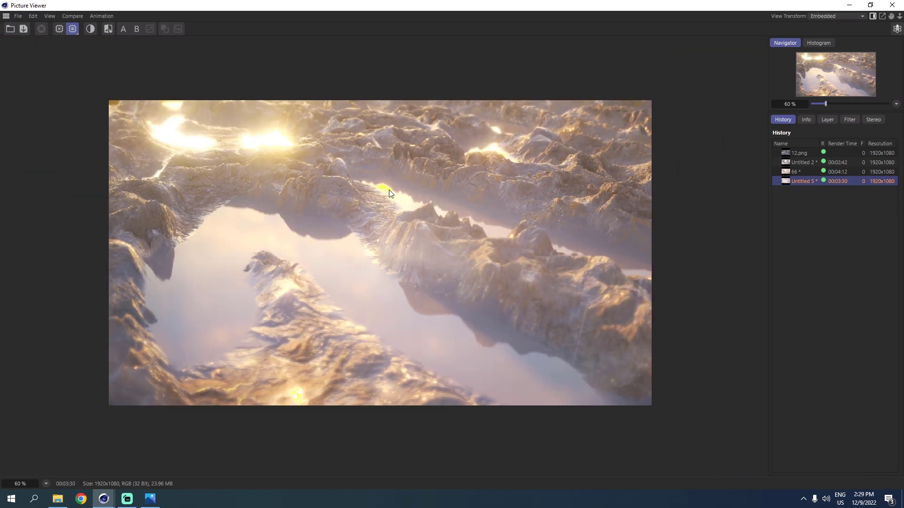
# Step: Cycle through 12.png, Untitled 2, 66 and Untitled 5 in the render history to compare all four images
pyautogui.click(805, 155)
pyautogui.click(804, 164)
pyautogui.click(797, 172)
pyautogui.click(803, 164)
pyautogui.click(798, 154)
pyautogui.click(802, 162)
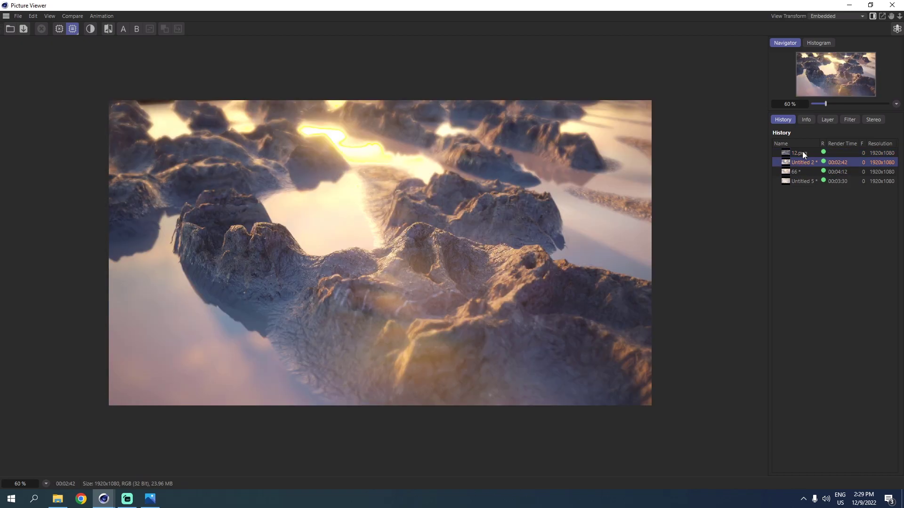
pyautogui.click(804, 149)
pyautogui.click(793, 164)
pyautogui.click(793, 171)
pyautogui.click(796, 181)
pyautogui.click(796, 171)
pyautogui.click(799, 153)
pyautogui.click(797, 172)
pyautogui.click(798, 153)
pyautogui.click(797, 171)
pyautogui.click(797, 181)
pyautogui.click(798, 161)
pyautogui.press('Up')
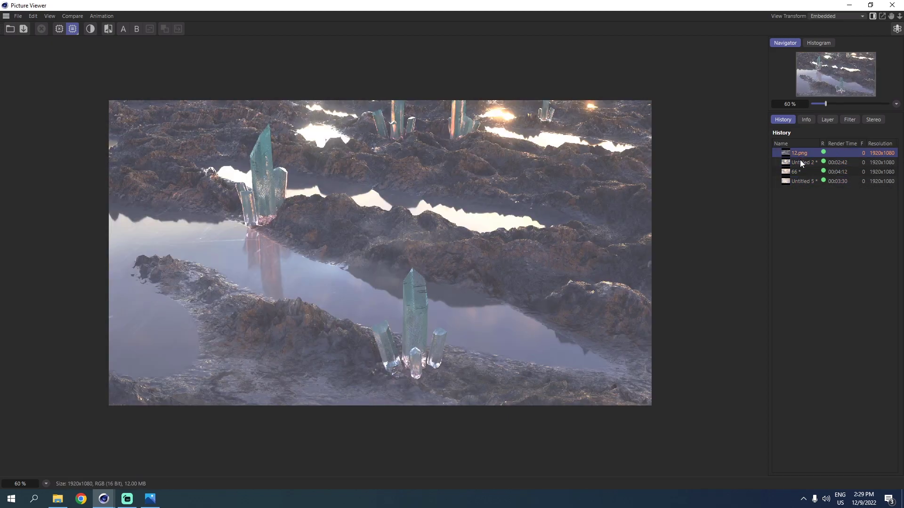
pyautogui.click(798, 161)
pyautogui.click(797, 155)
pyautogui.click(797, 171)
pyautogui.click(798, 179)
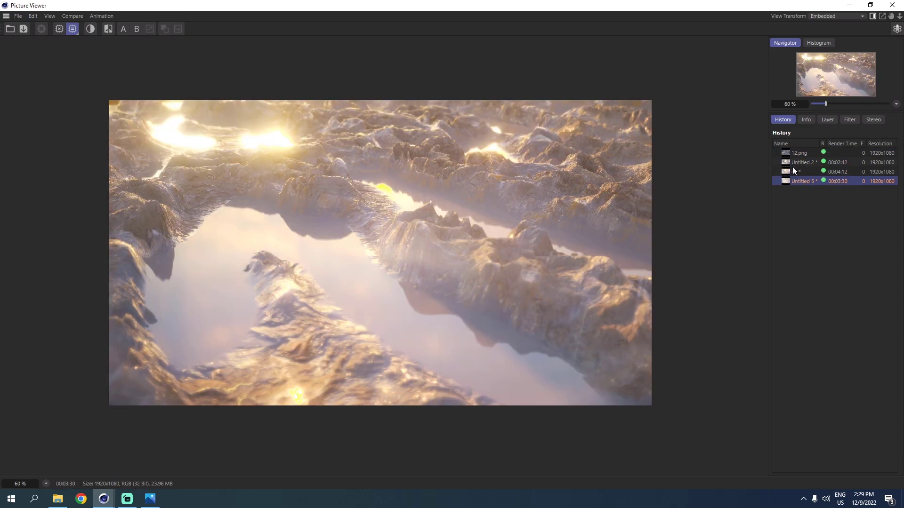
# Step: Switch to the Displacement.c4d project behind the Picture Viewer and close the Picture Viewer
pyautogui.moveTo(702, 4); pyautogui.dragTo(706, 141)
pyautogui.click(50, 22)
pyautogui.click(50, 22)
pyautogui.click(644, 145)
pyautogui.moveTo(643, 145); pyautogui.dragTo(422, 137)
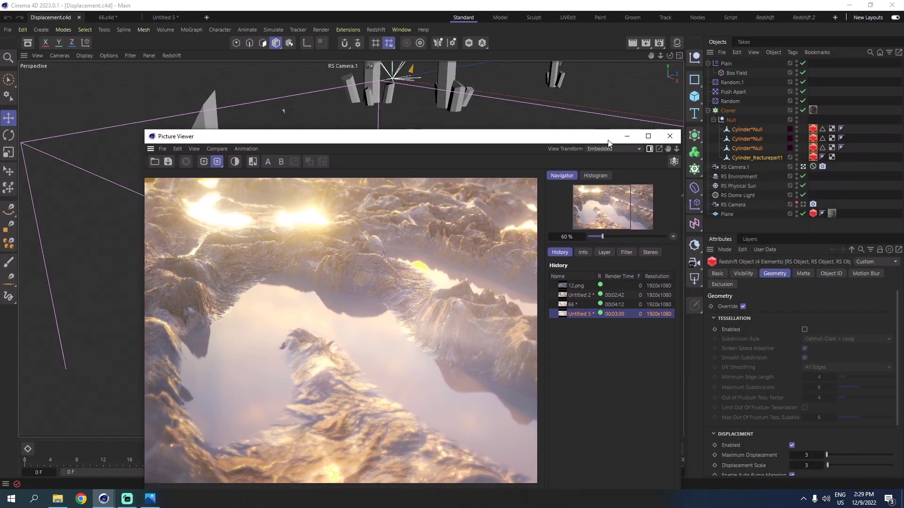
pyautogui.click(665, 137)
# Step: Clear the selection and collapse the Plain and Cloner hierarchies in the Displacement.c4d object list
pyautogui.click(882, 176)
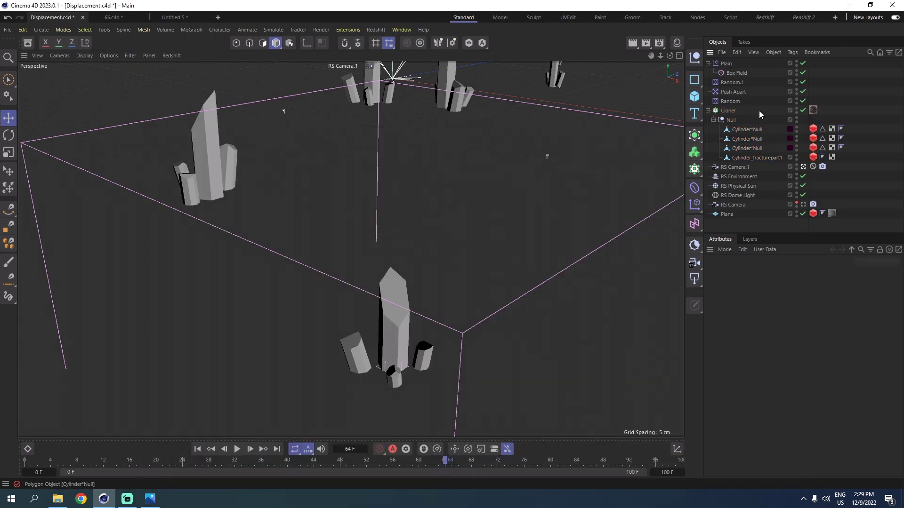
pyautogui.click(708, 63)
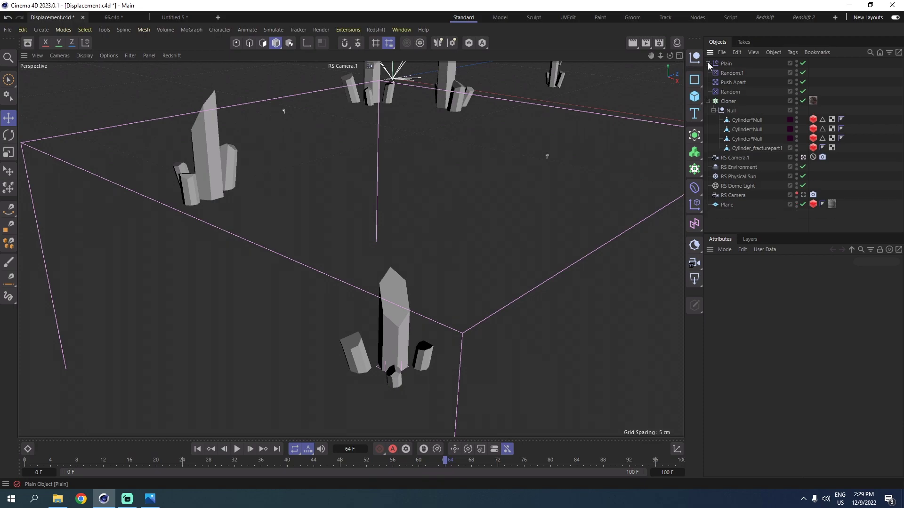
pyautogui.click(708, 100)
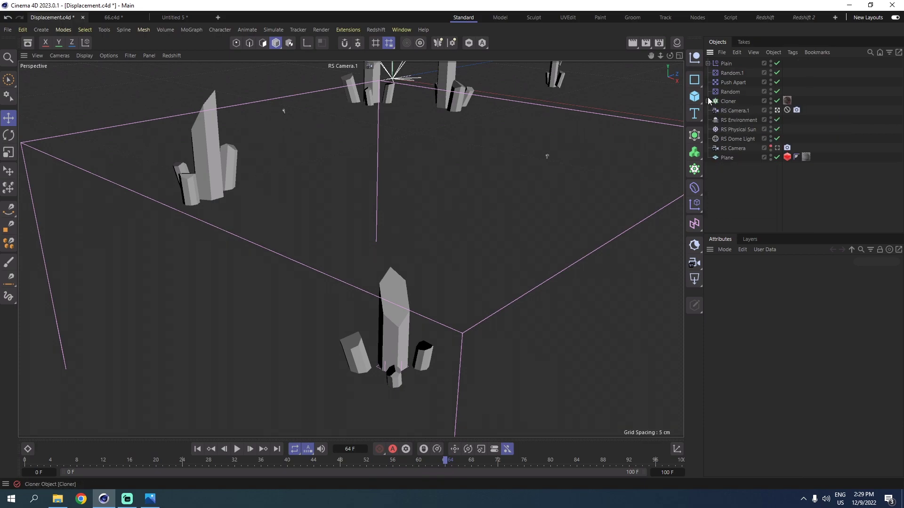
# Step: Switch to the Untitled 5 project, look at 66.c4d, and return to Untitled 5
pyautogui.click(167, 17)
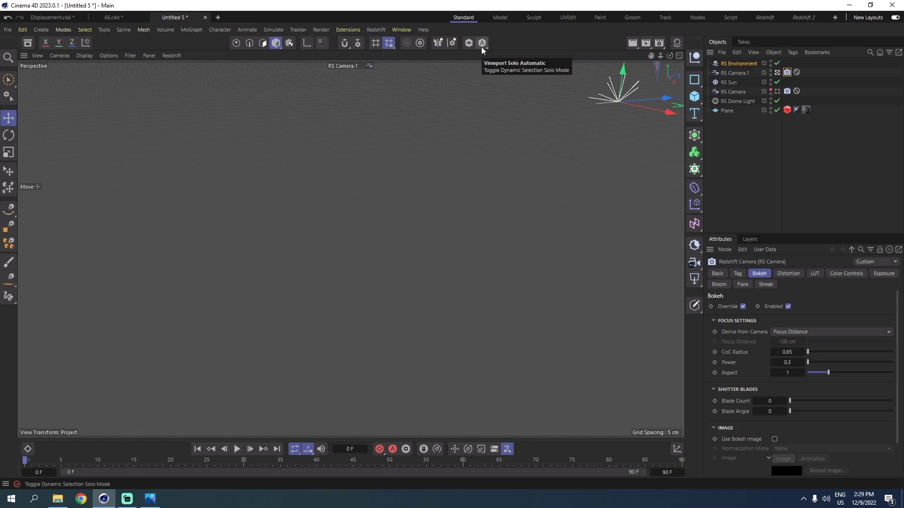
pyautogui.click(117, 18)
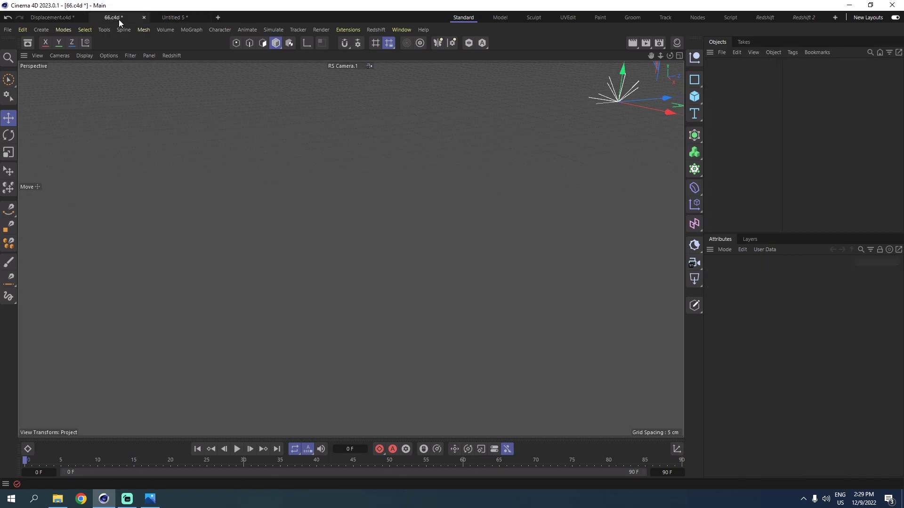
pyautogui.click(191, 18)
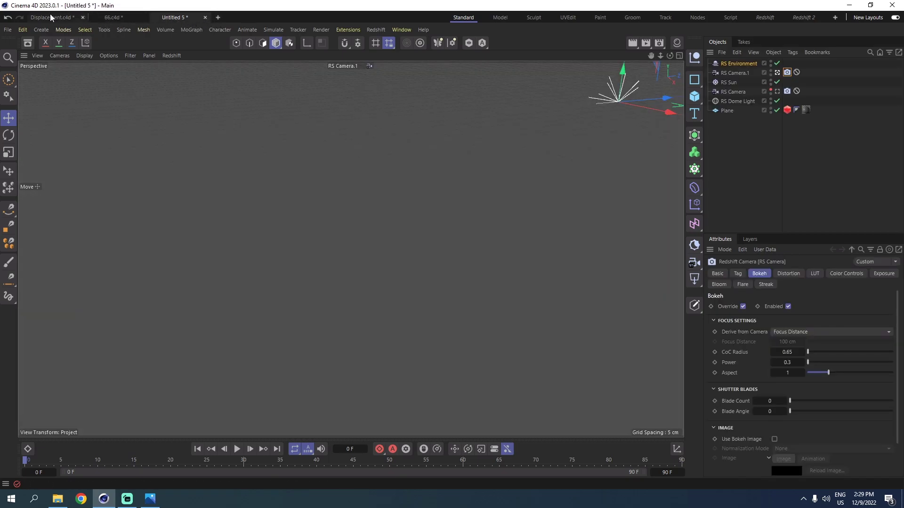